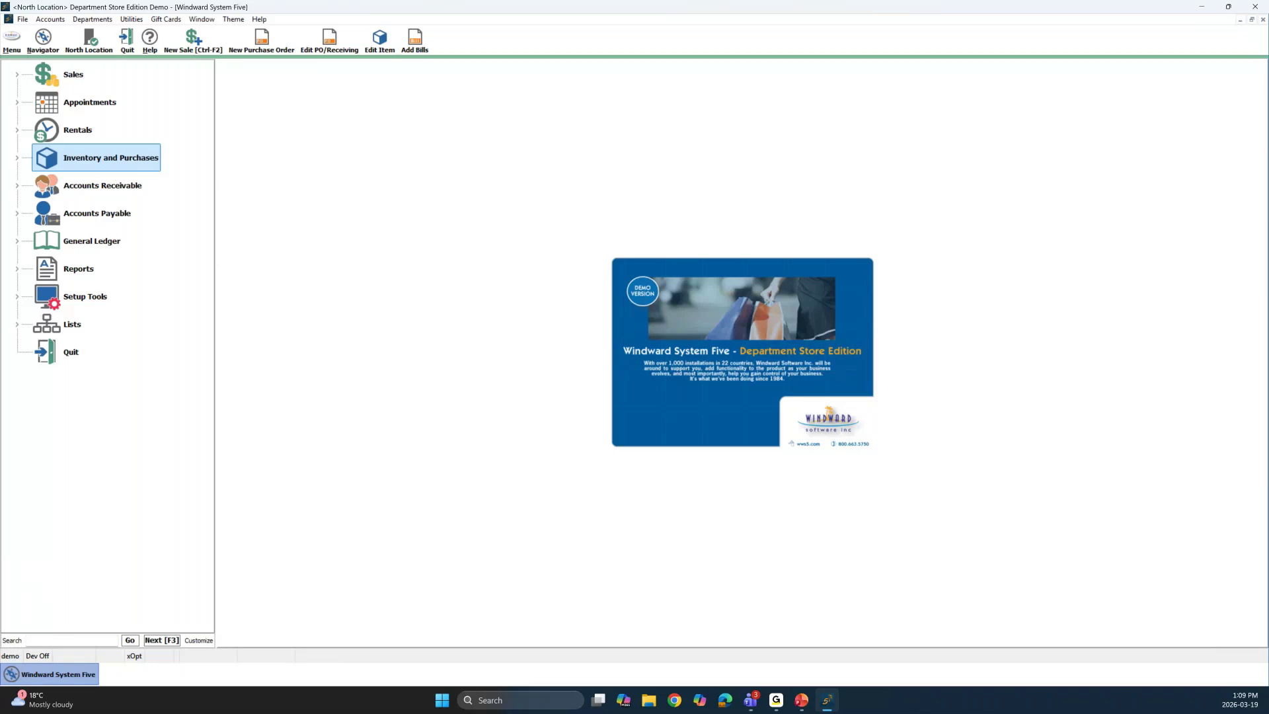
# - Open inventory item L494-56, Light Beige/Navy/Blue Love Seat, for editing from the Furniture category's Loveseats sub category
pyautogui.doubleClick(96, 159)
pyautogui.doubleClick(113, 187)
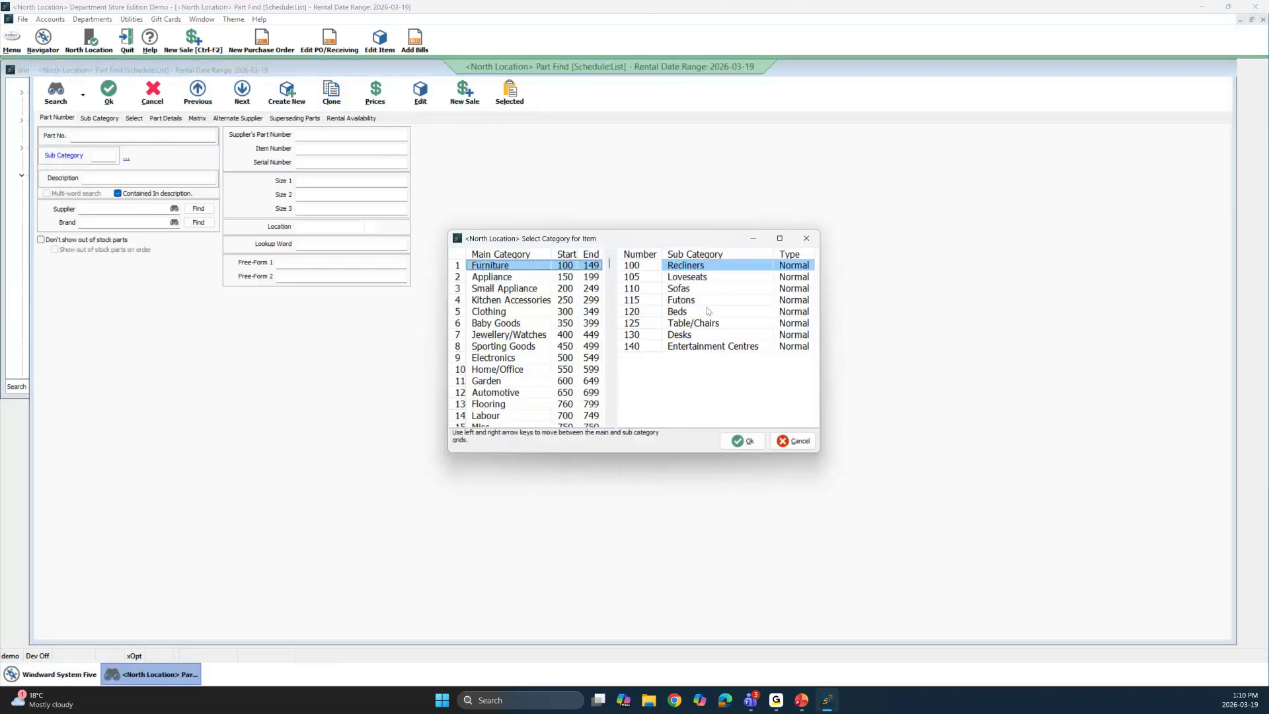
pyautogui.click(686, 281)
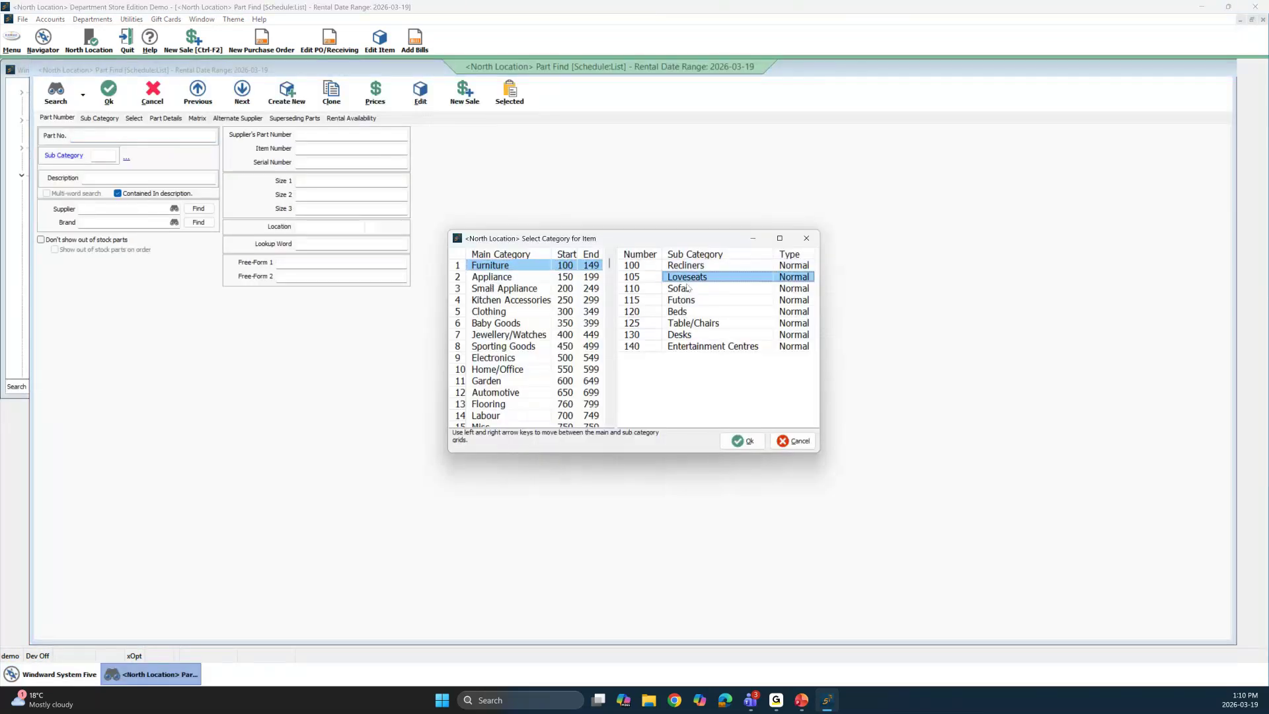
pyautogui.click(742, 447)
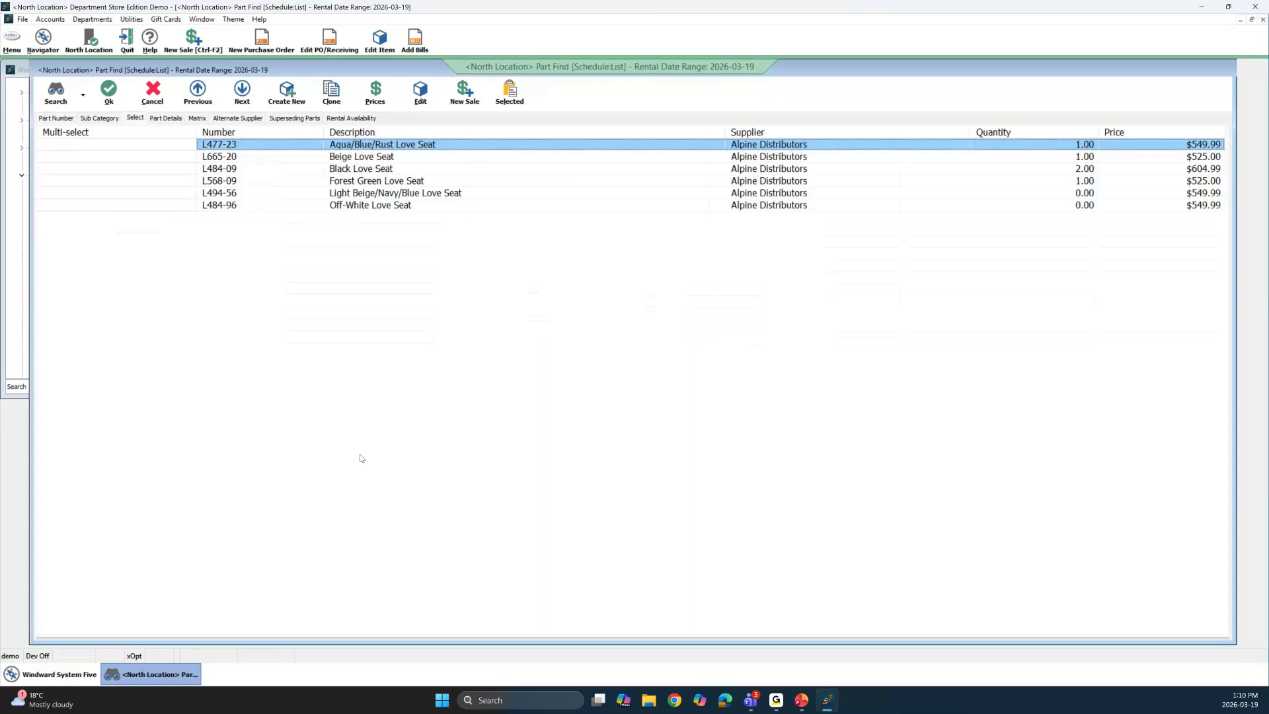
pyautogui.click(275, 193)
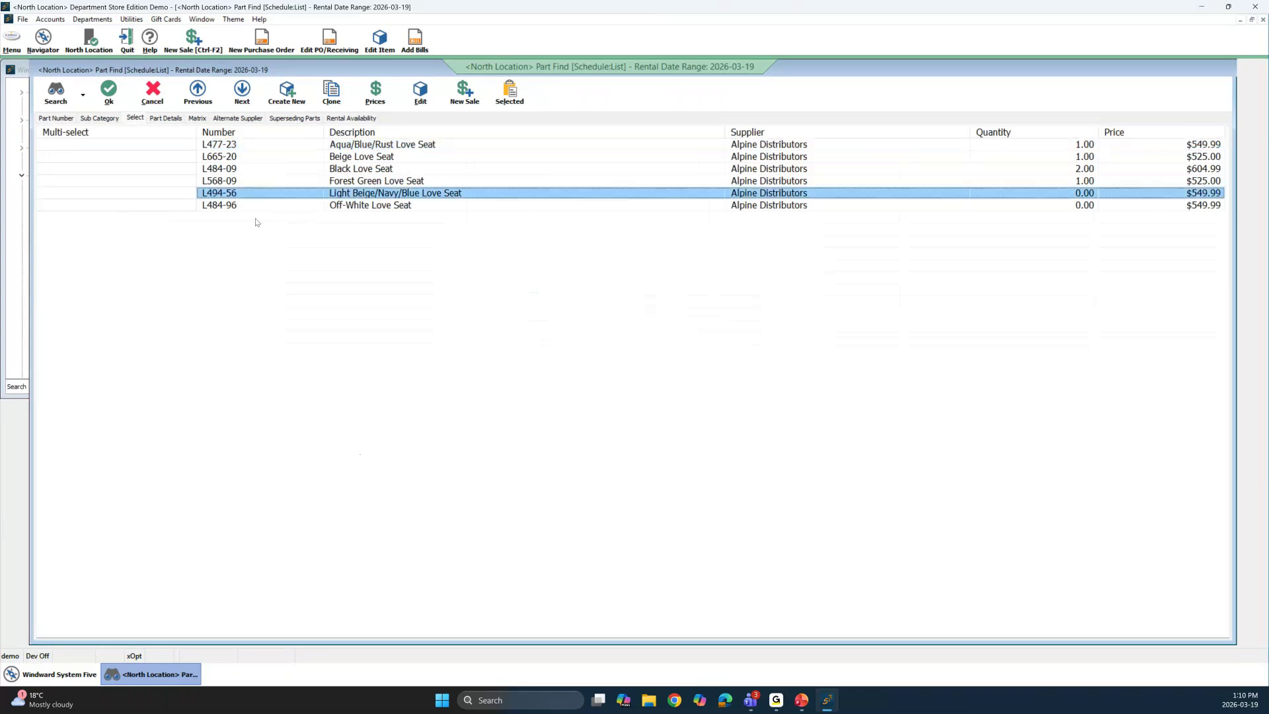
pyautogui.click(109, 93)
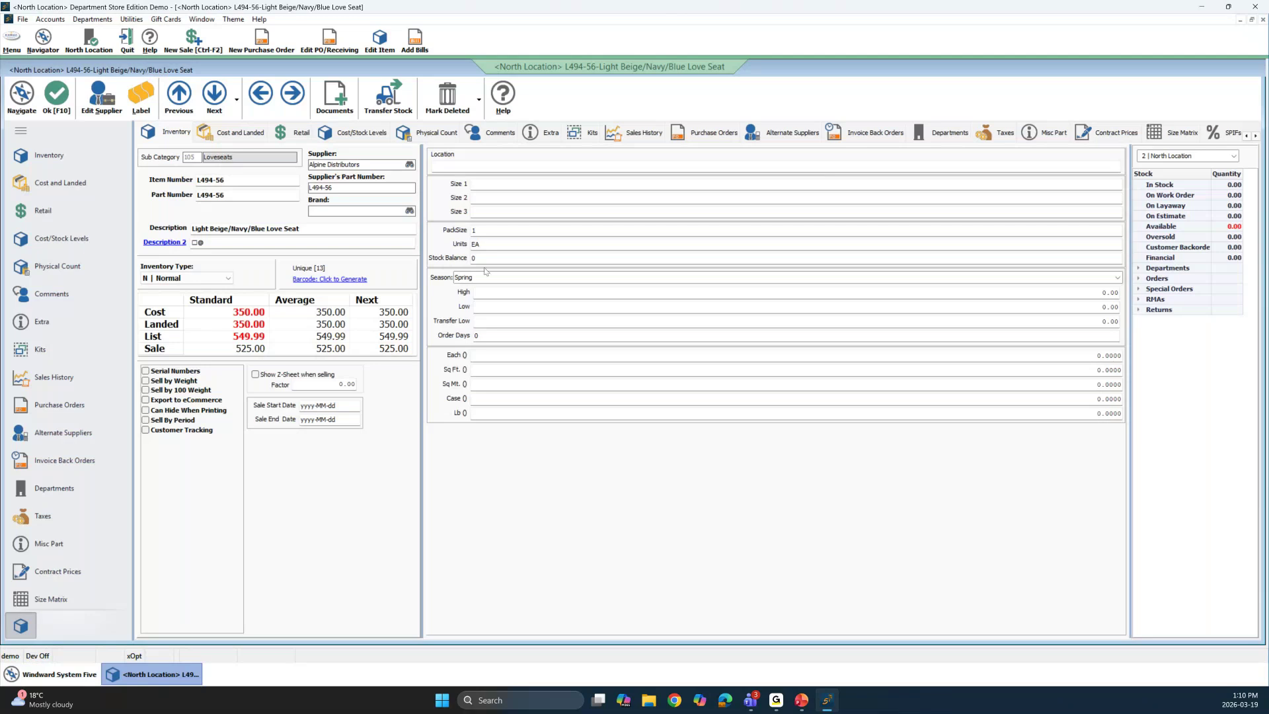
# - Examine the love seat's standard cost and list prices, its retail price levels, and the calculation methods available for the List level
pyautogui.click(318, 340)
pyautogui.click(207, 335)
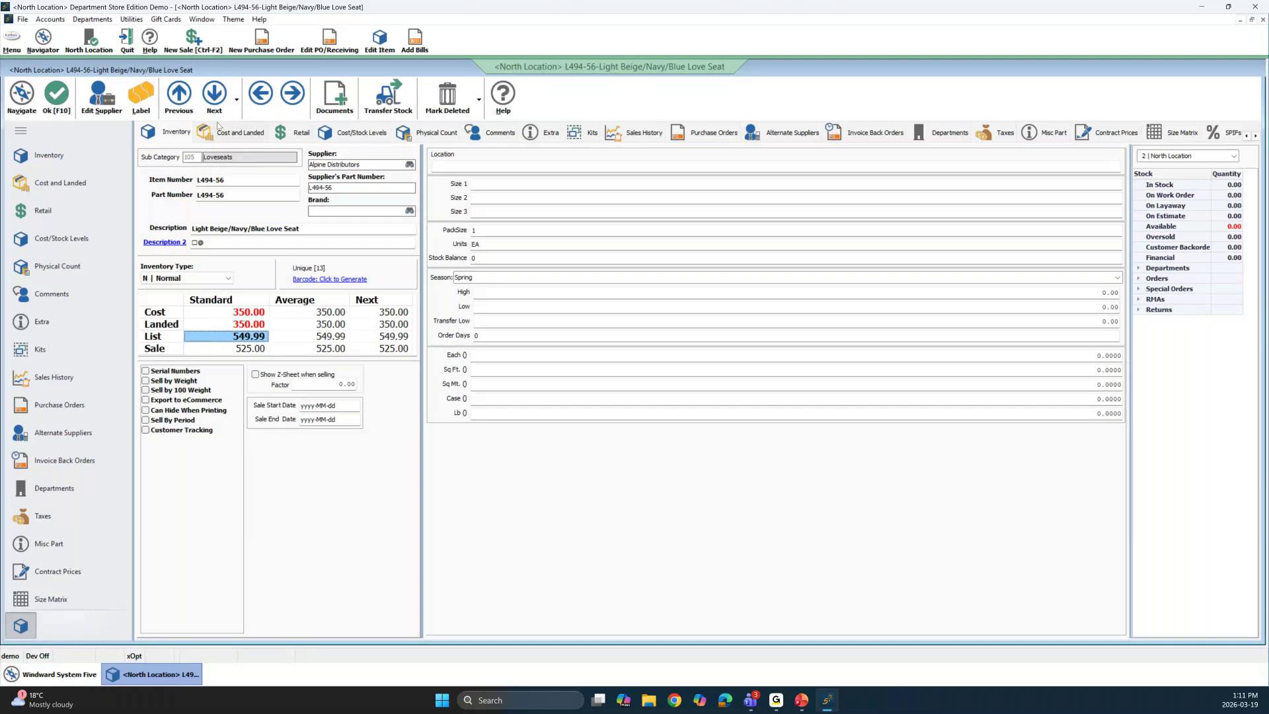
pyautogui.click(296, 132)
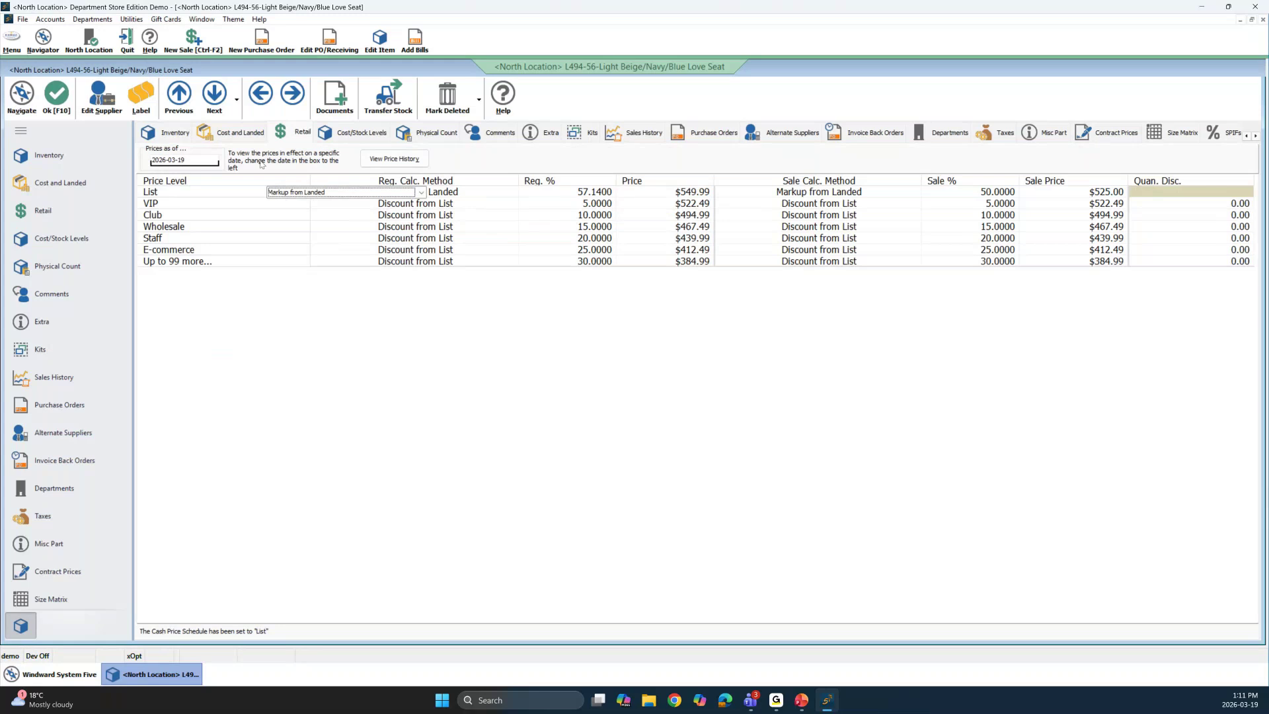
pyautogui.click(177, 133)
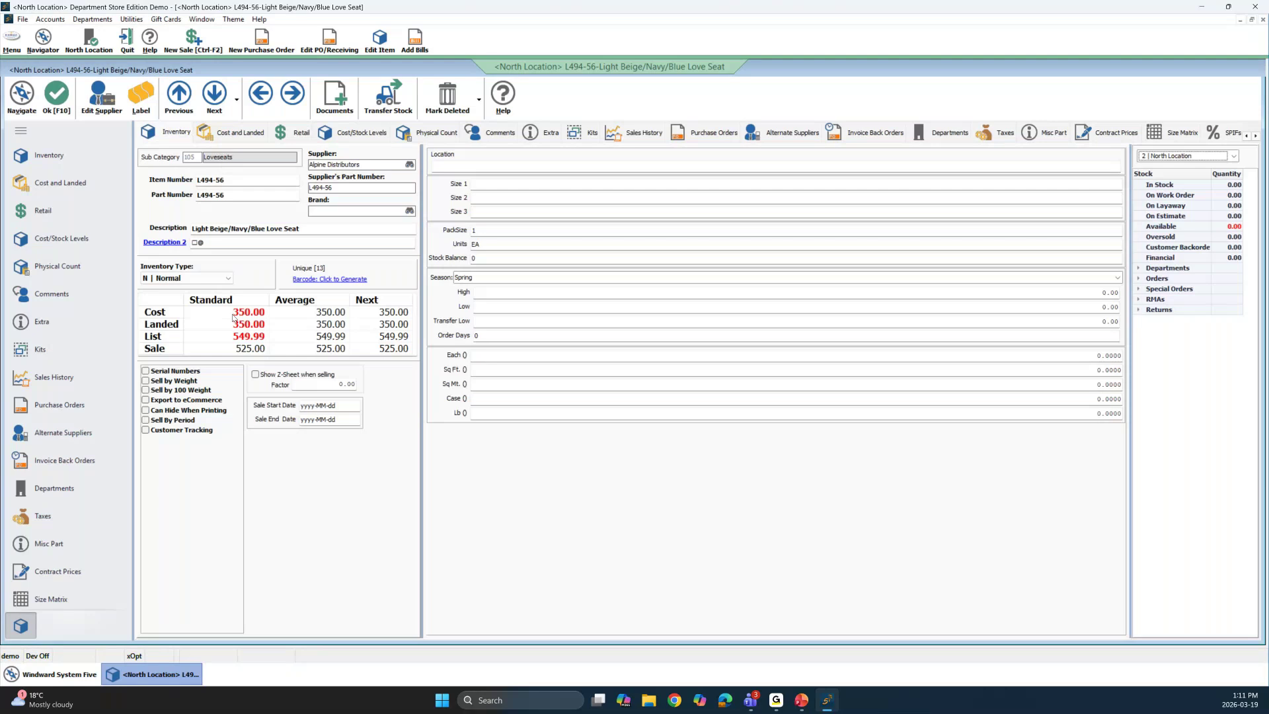
pyautogui.click(301, 133)
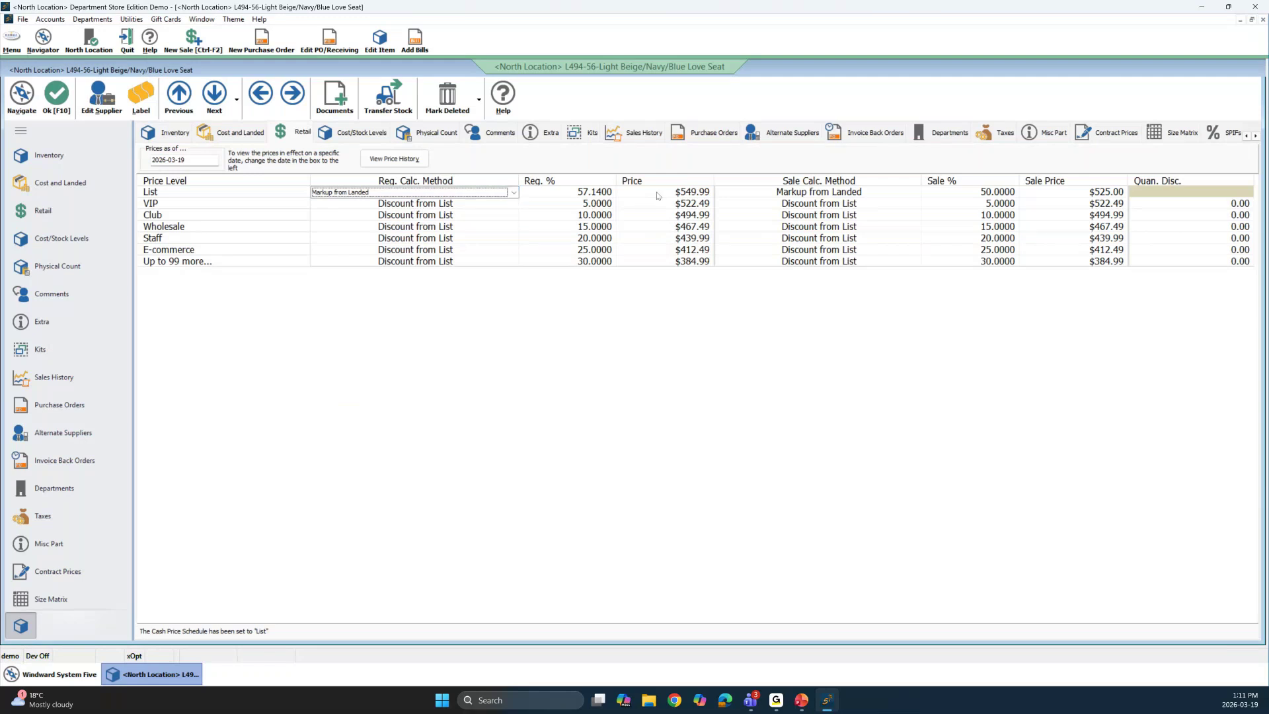
pyautogui.click(514, 192)
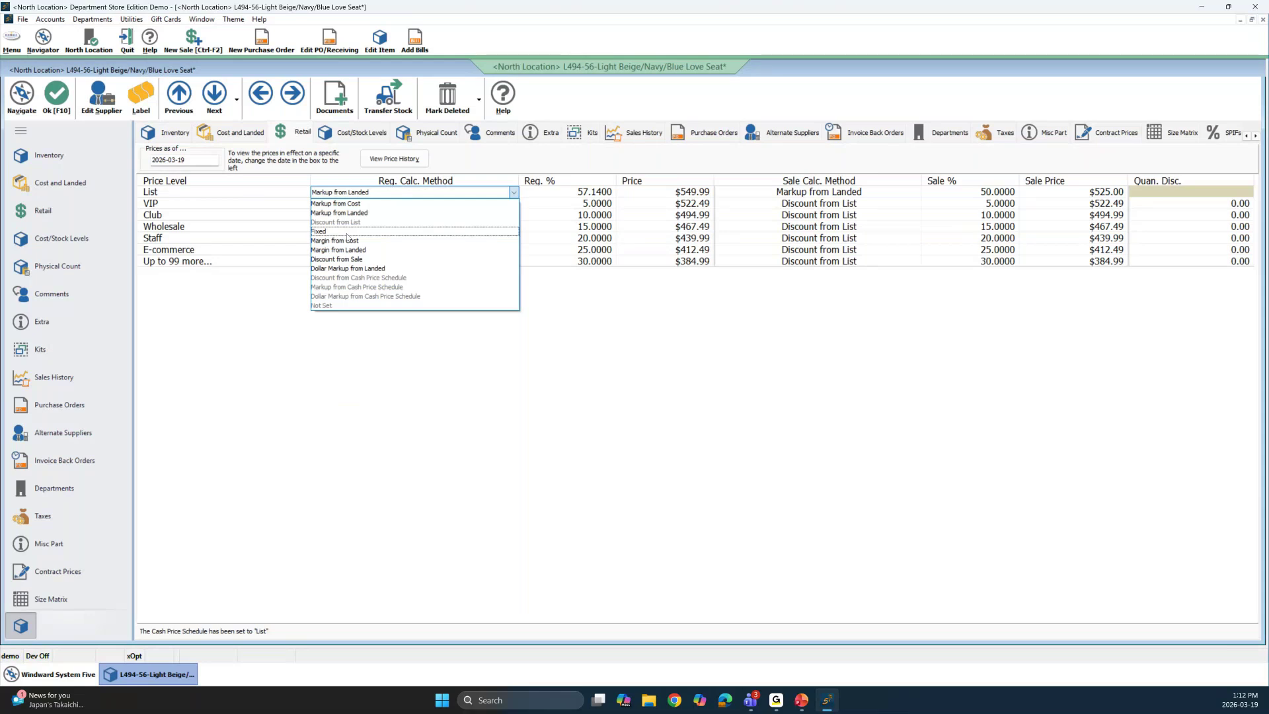
pyautogui.click(357, 136)
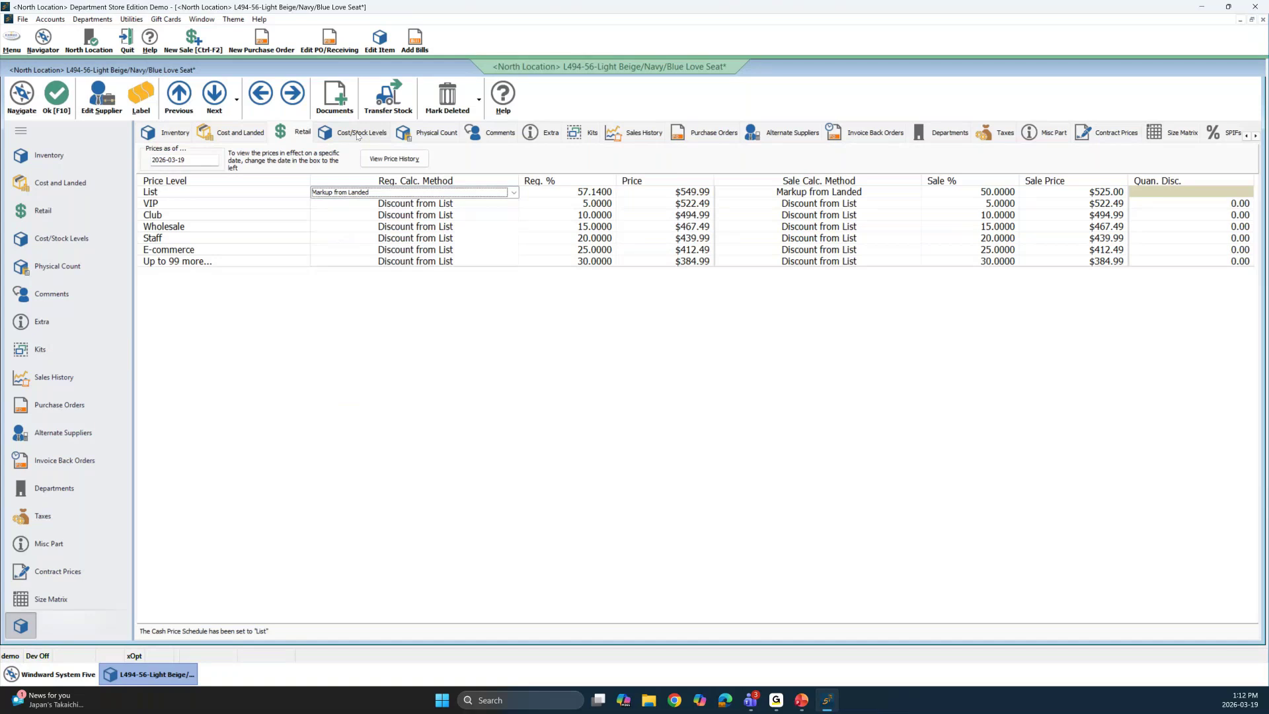
# - Check the love seat's cost and stock levels for the North Location, return to its main inventory details, and close the item
pyautogui.click(357, 137)
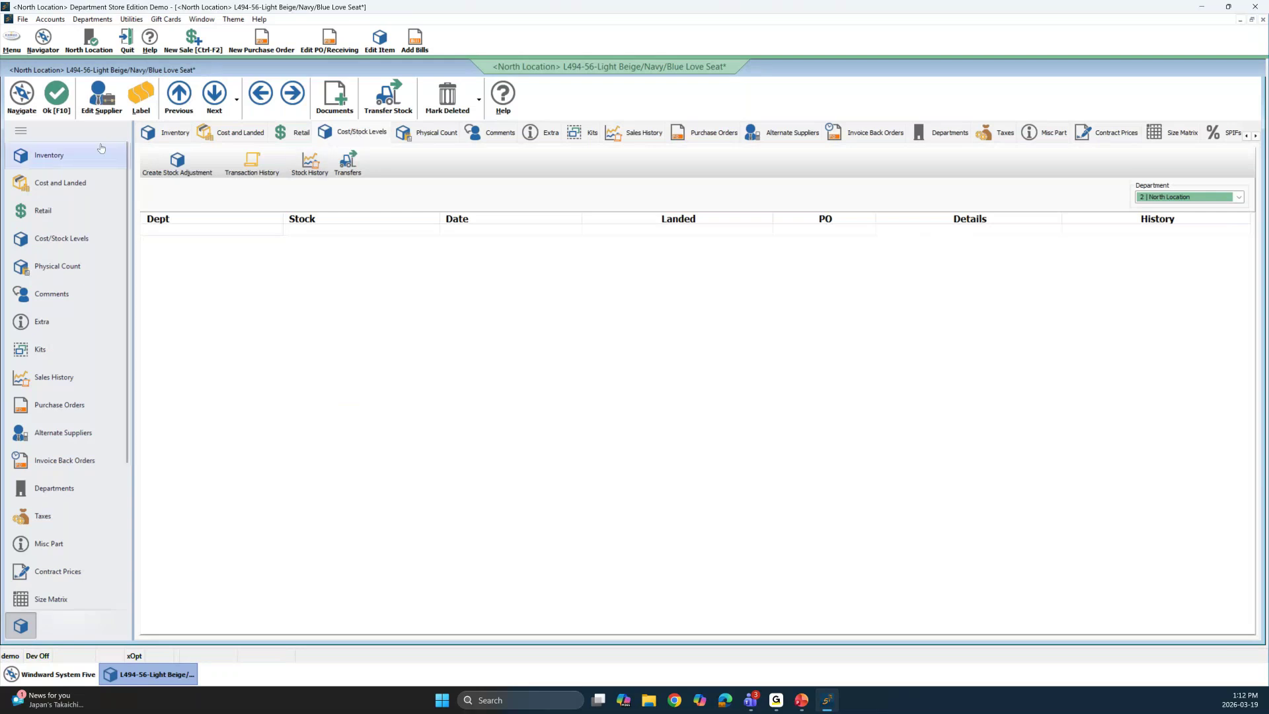
pyautogui.click(162, 135)
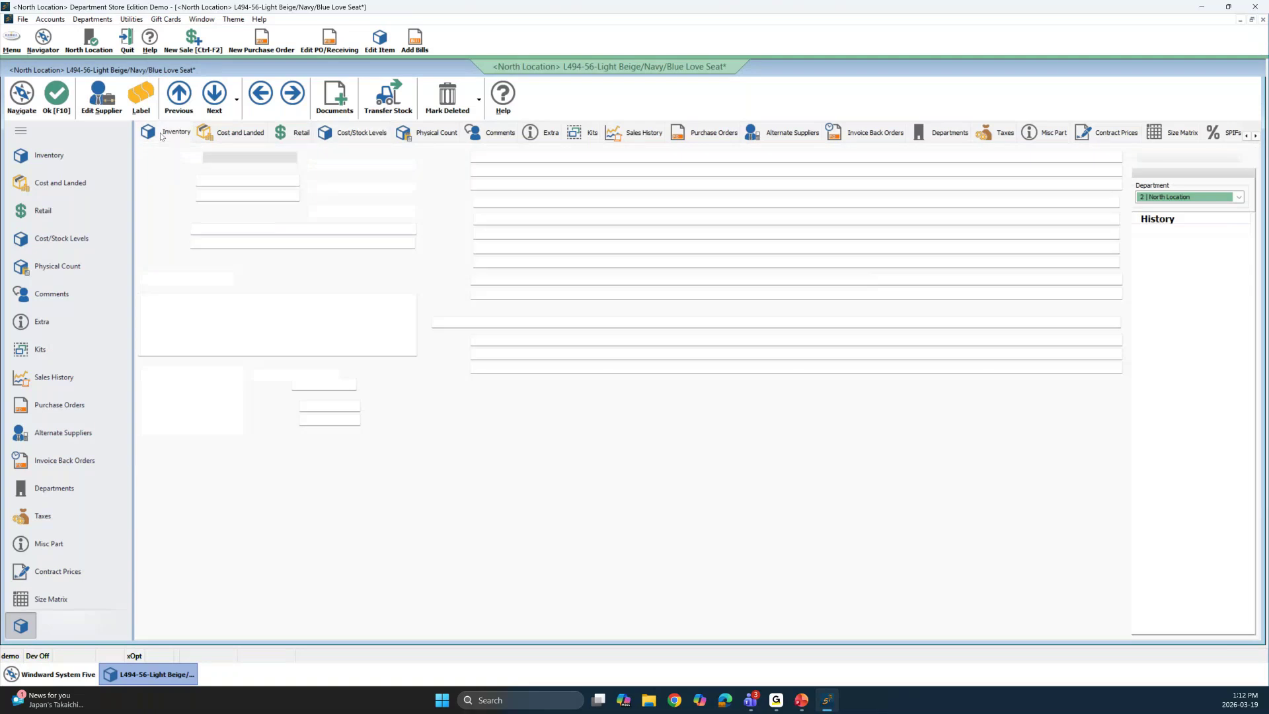
pyautogui.click(225, 196)
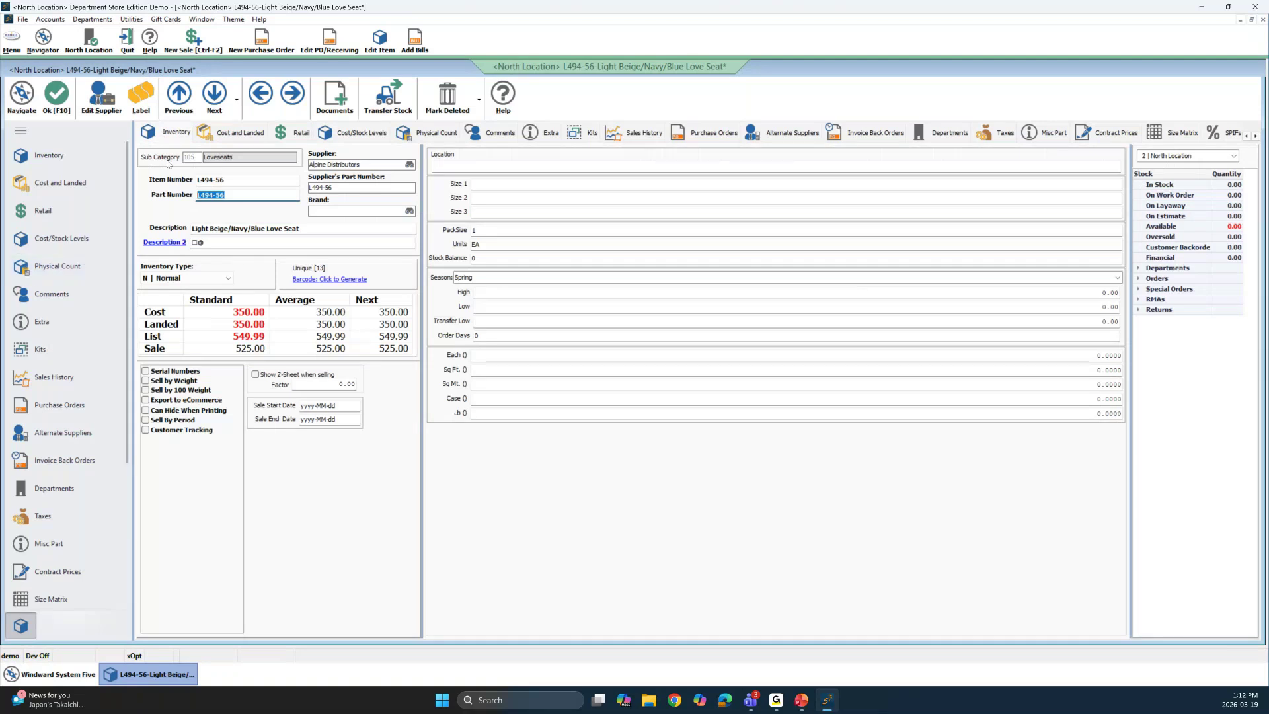
pyautogui.click(56, 96)
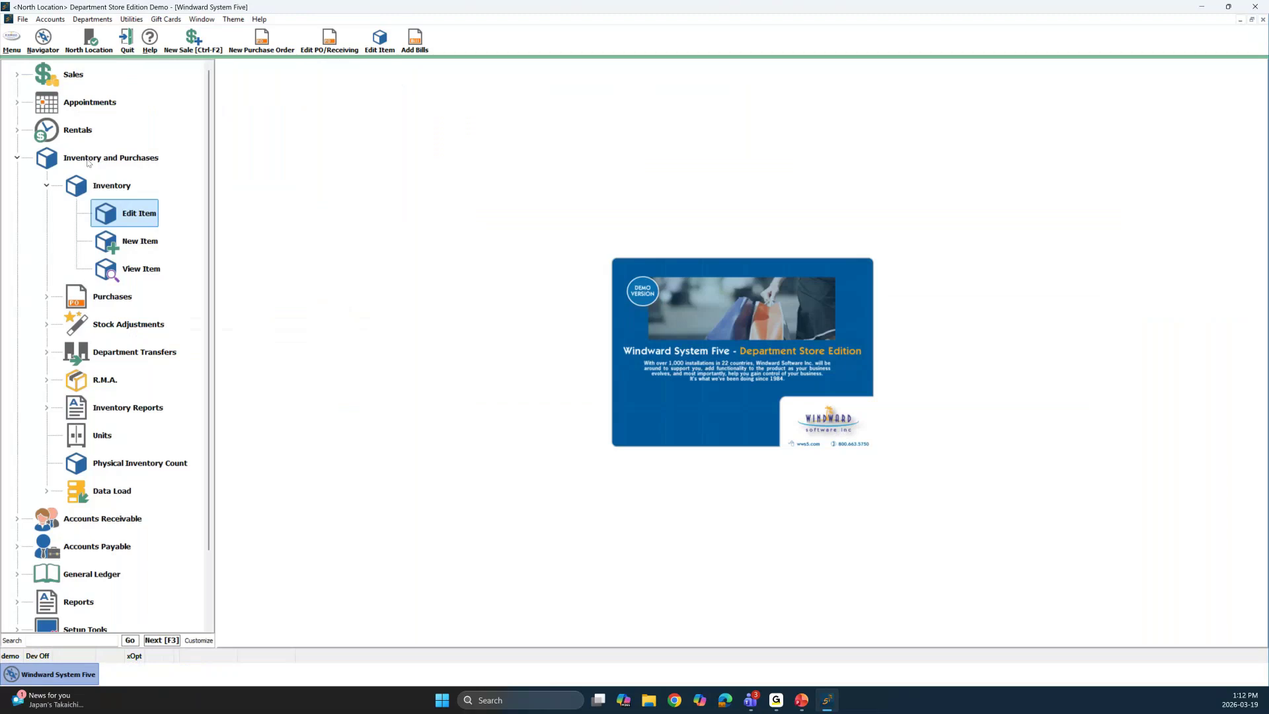
# - Create a new purchase order for the supplier Alpine Distributors
pyautogui.click(106, 299)
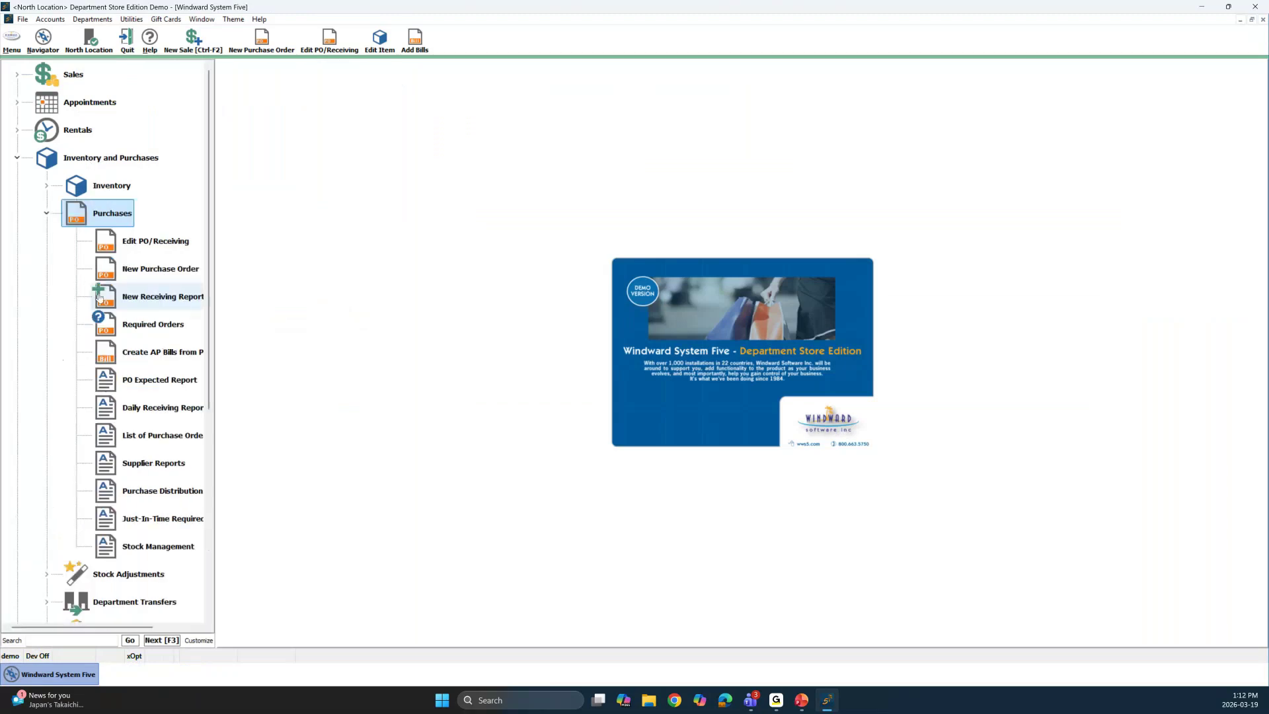
pyautogui.click(100, 297)
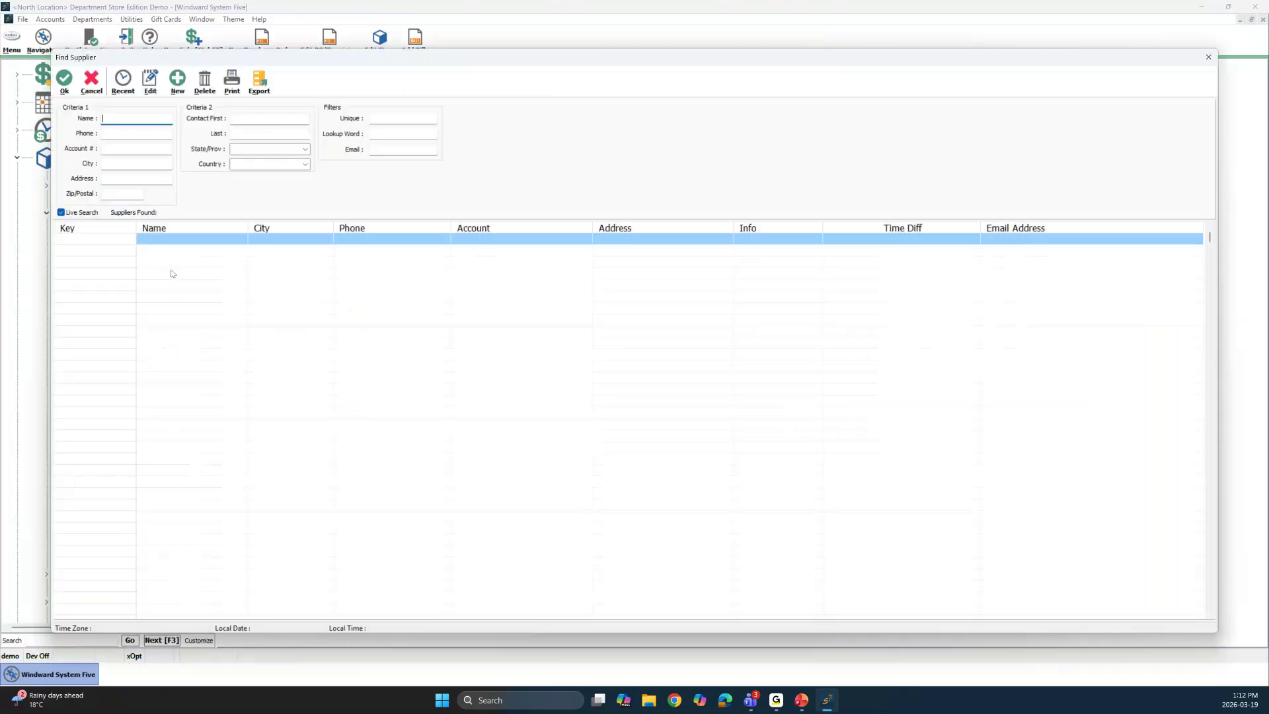
pyautogui.click(121, 83)
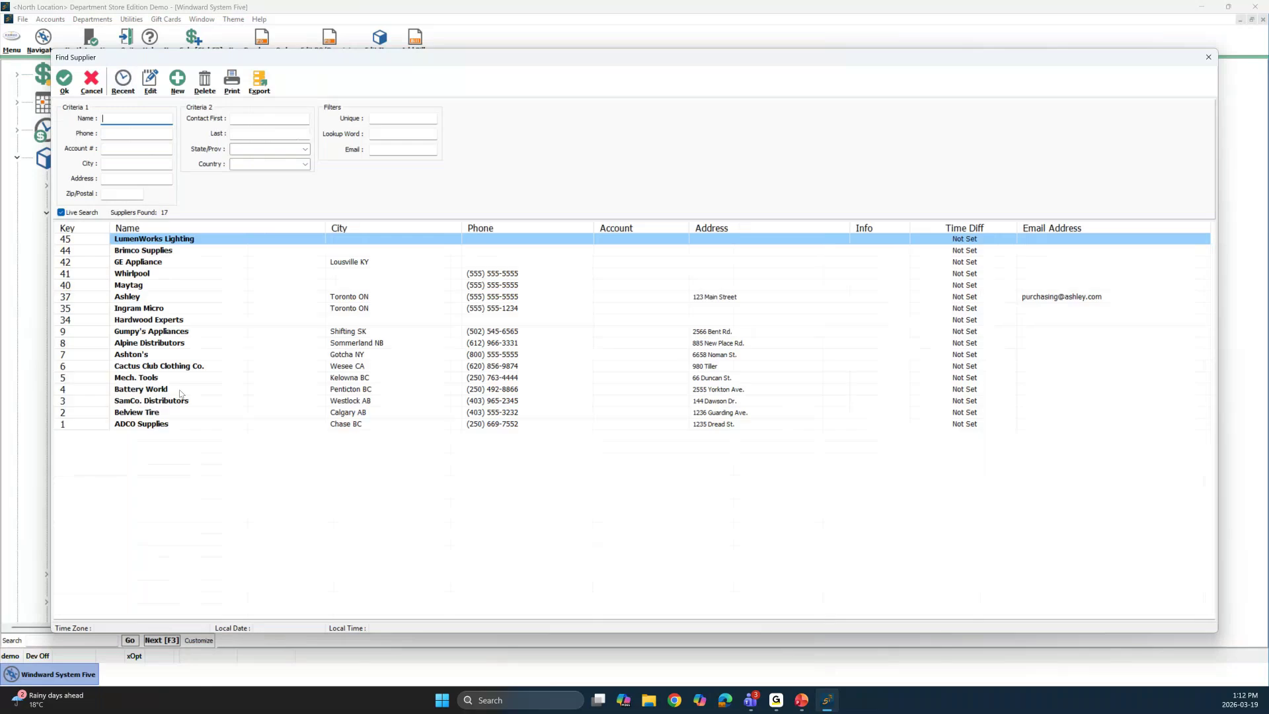
pyautogui.click(164, 343)
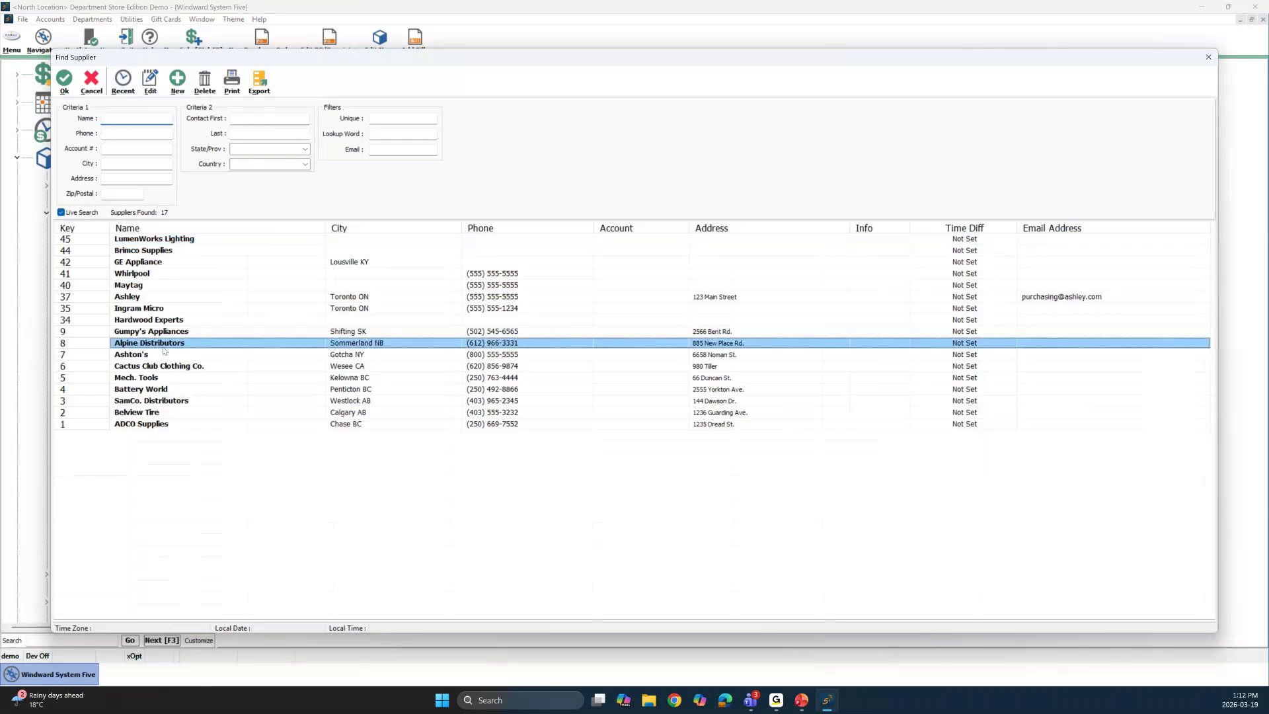
pyautogui.doubleClick(164, 346)
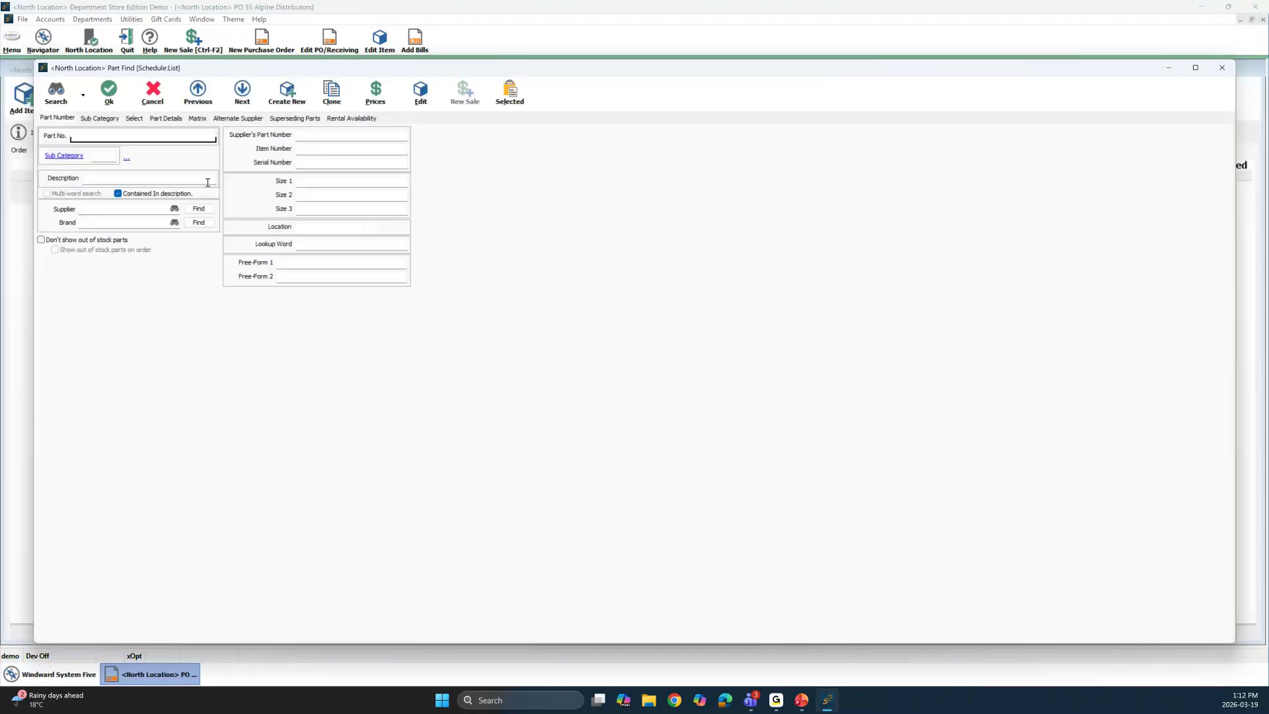
# - Add one L494-56 Light Beige/Navy/Blue Love Seat to the purchase order and check its unit cost
pyautogui.click(110, 104)
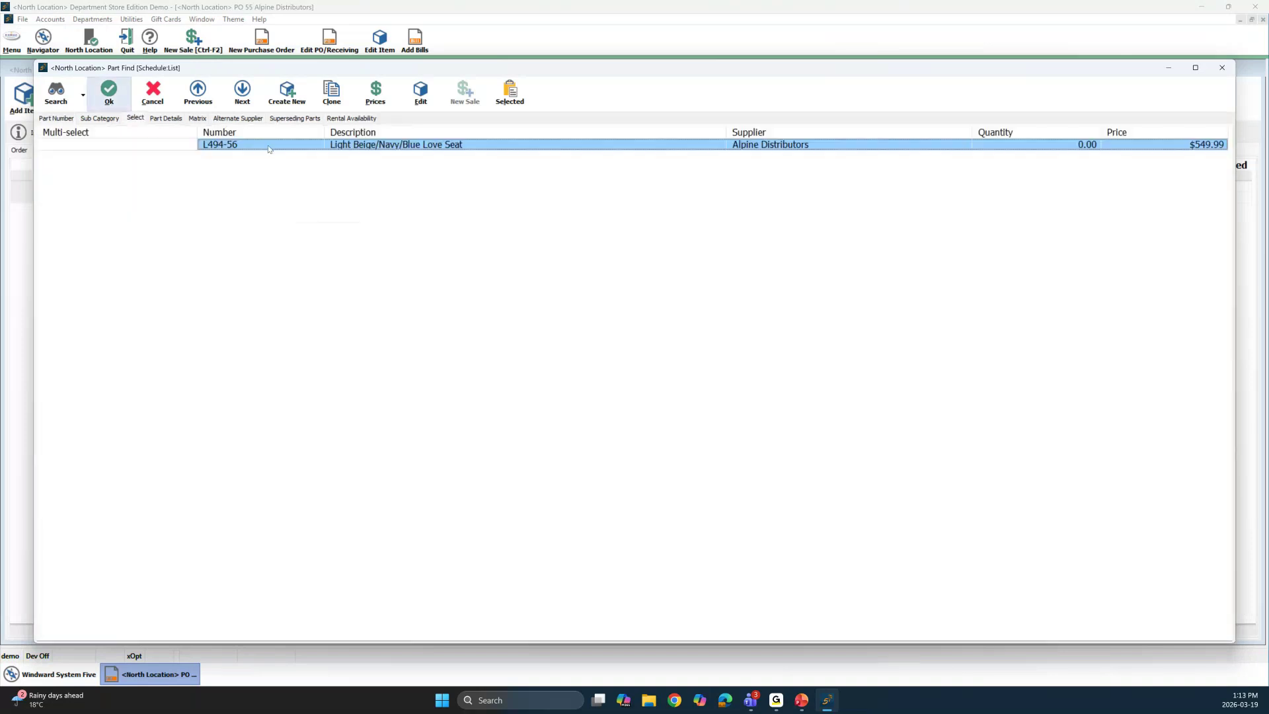
pyautogui.click(106, 96)
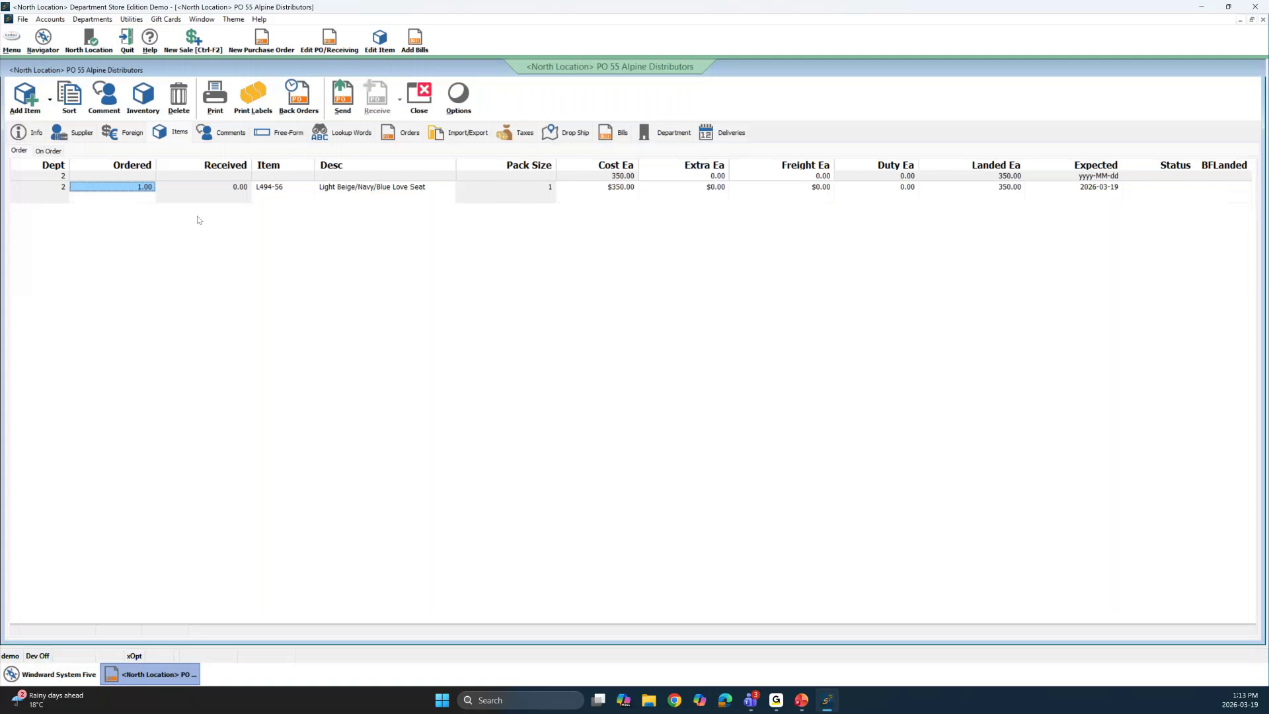
pyautogui.click(598, 187)
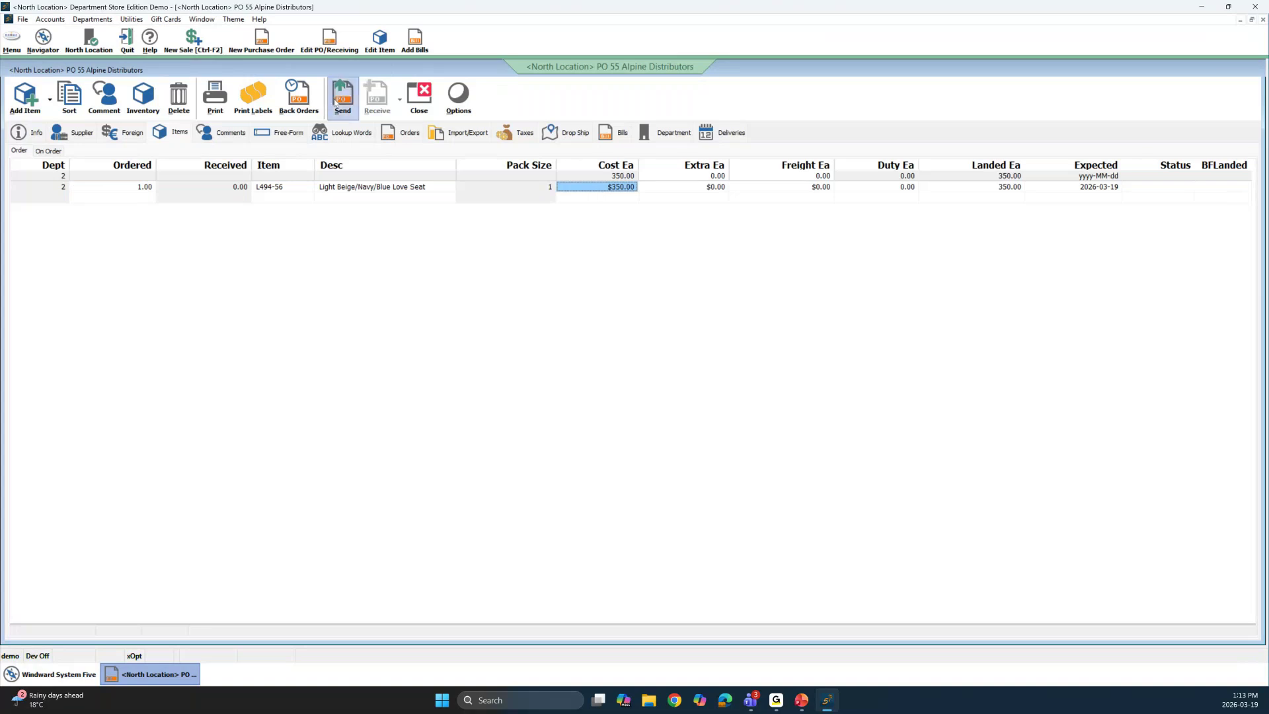
# - Send the purchase order with order date 2026-03-19 and skip printing it
pyautogui.click(341, 98)
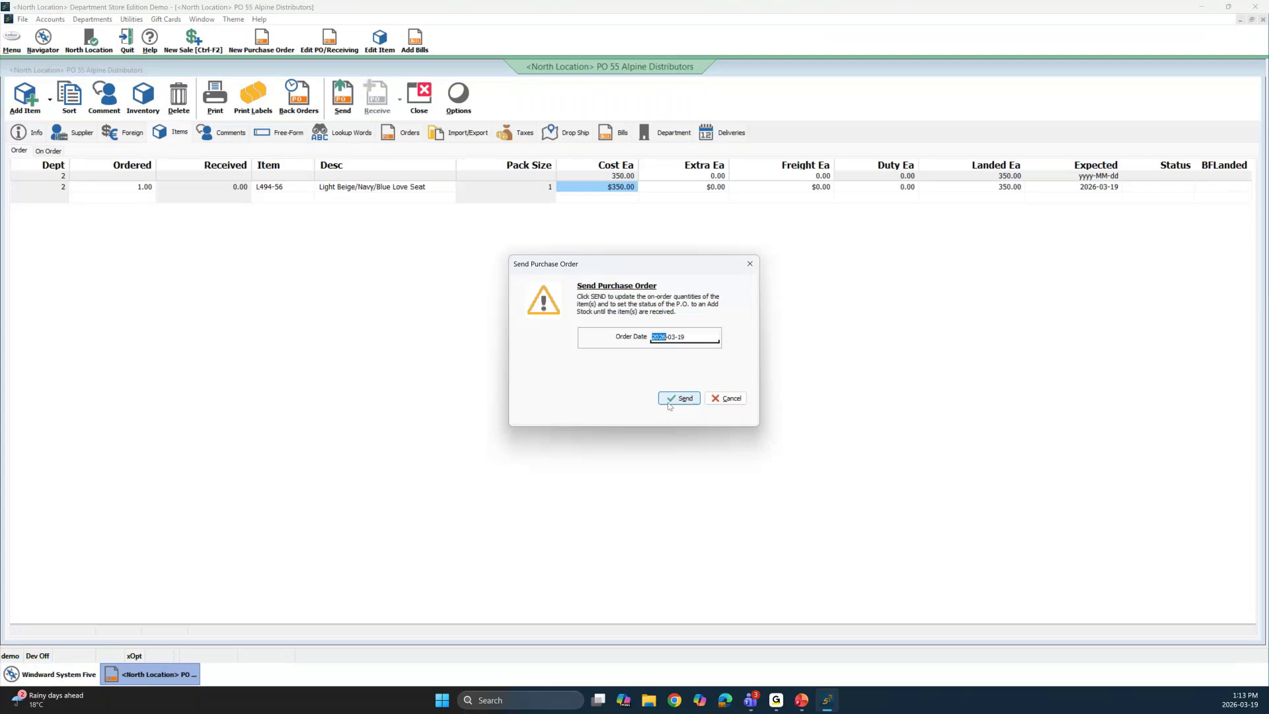
pyautogui.click(679, 399)
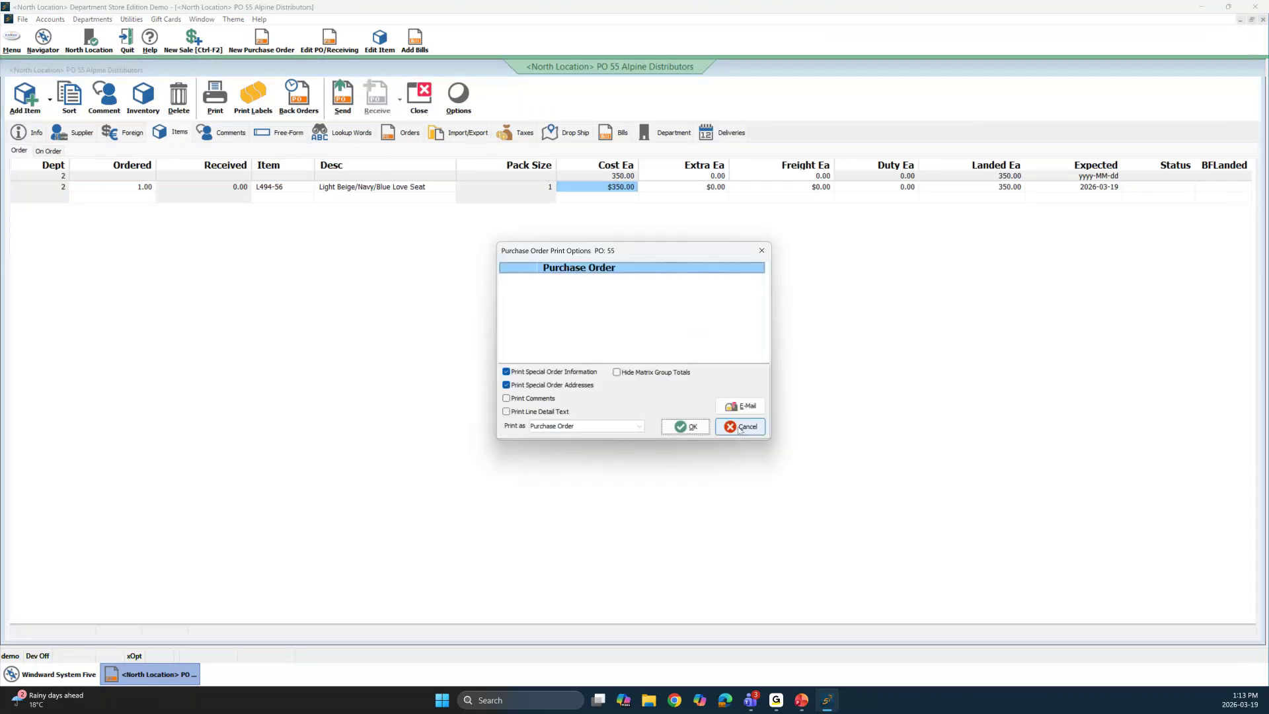
pyautogui.click(740, 428)
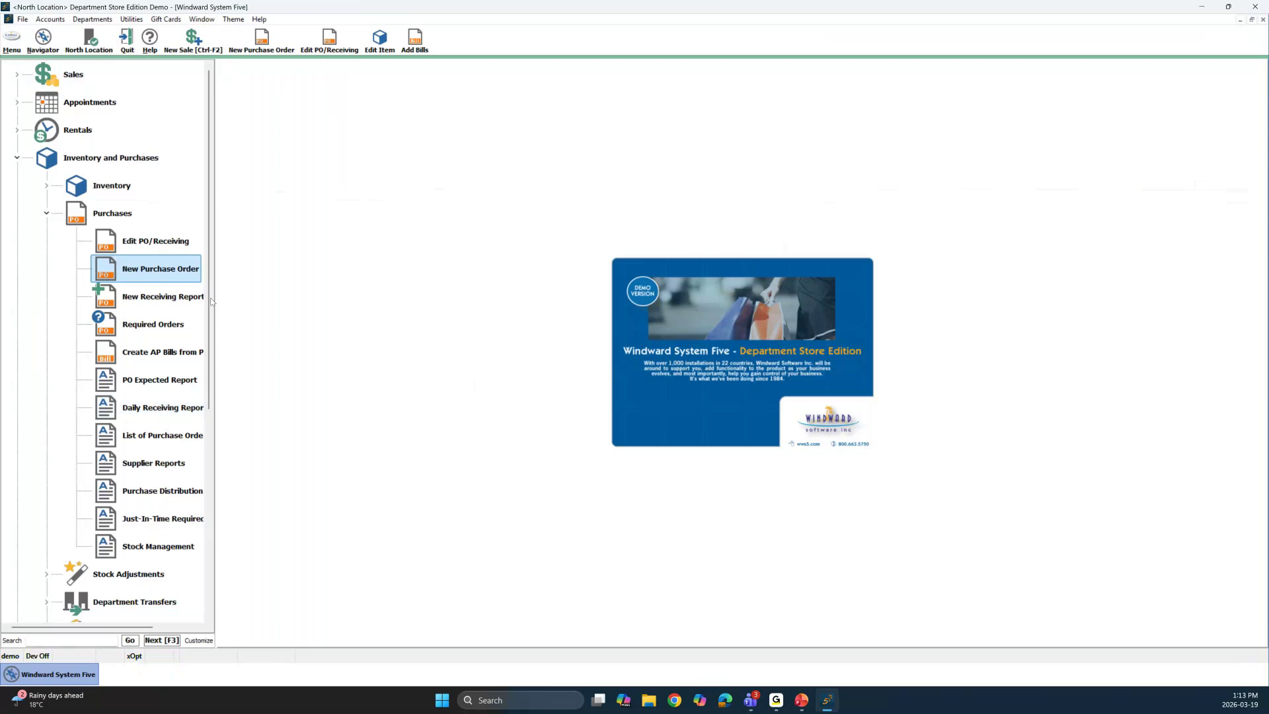
# - Reopen the newest Alpine Distributors purchase order and receive its love seat into inventory dated 2026-03-19, without printing the receiving report
pyautogui.click(149, 243)
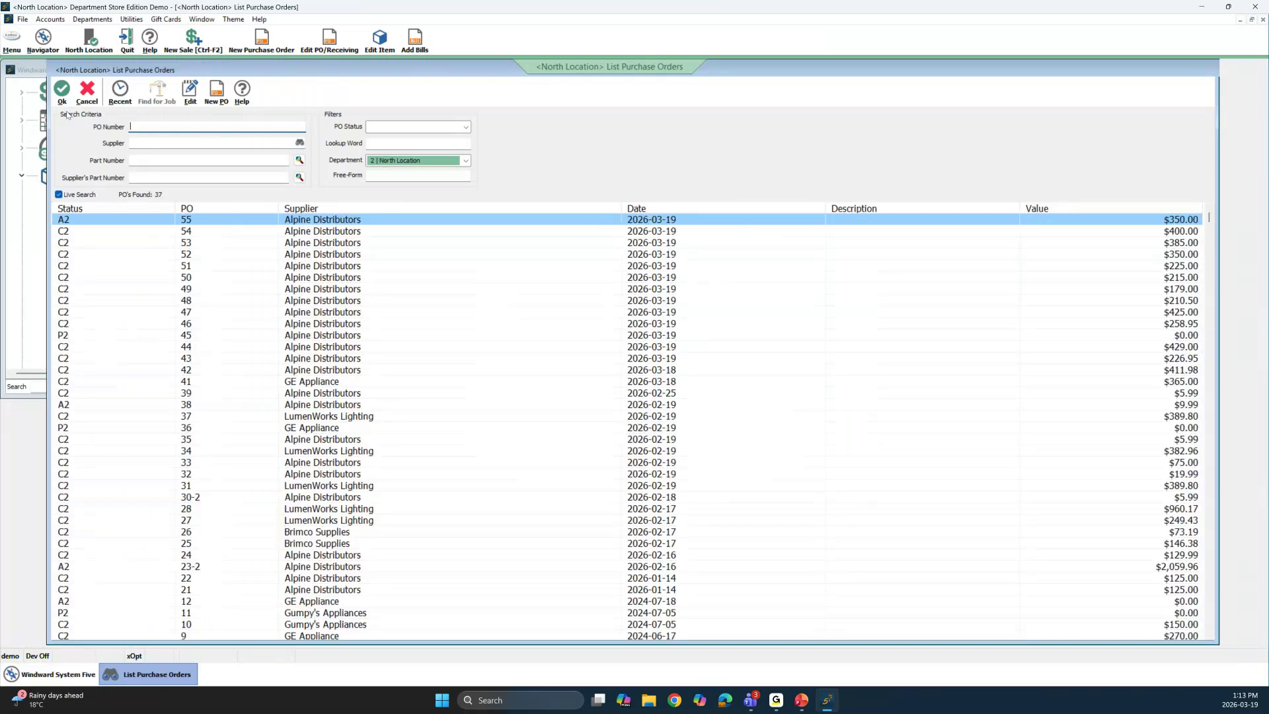
pyautogui.press('Return')
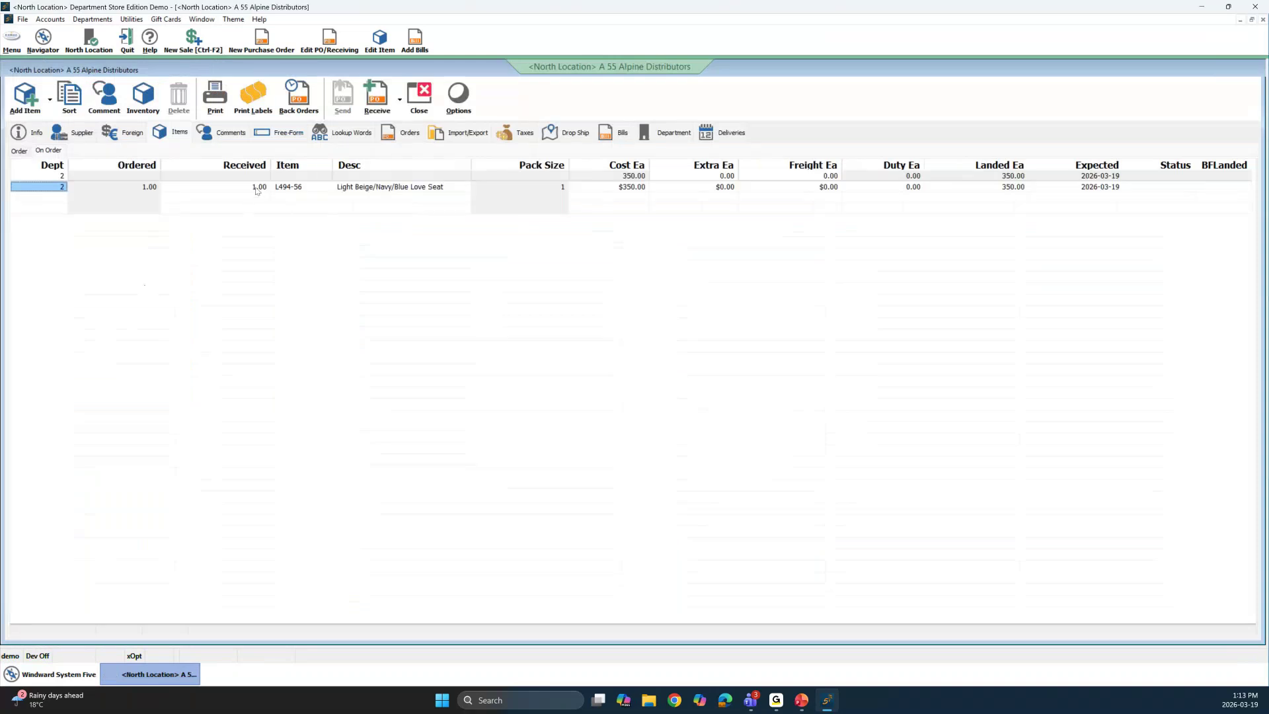
pyautogui.click(376, 98)
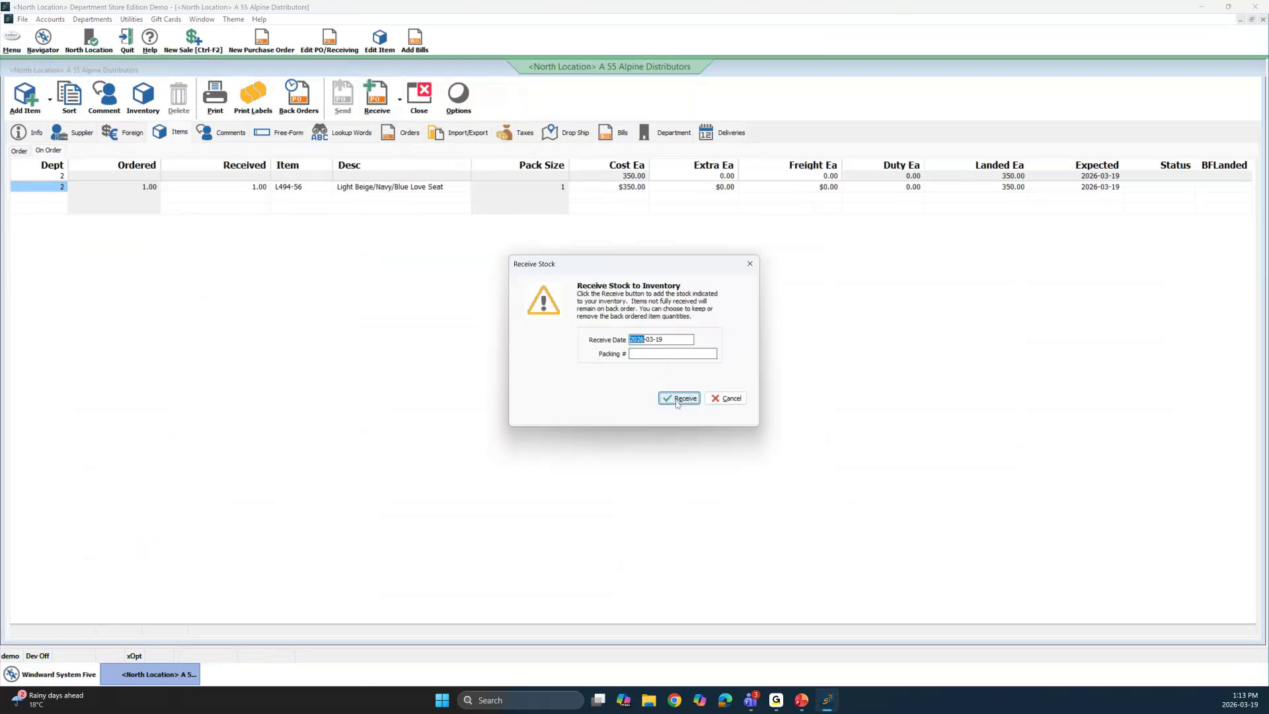
pyautogui.click(677, 401)
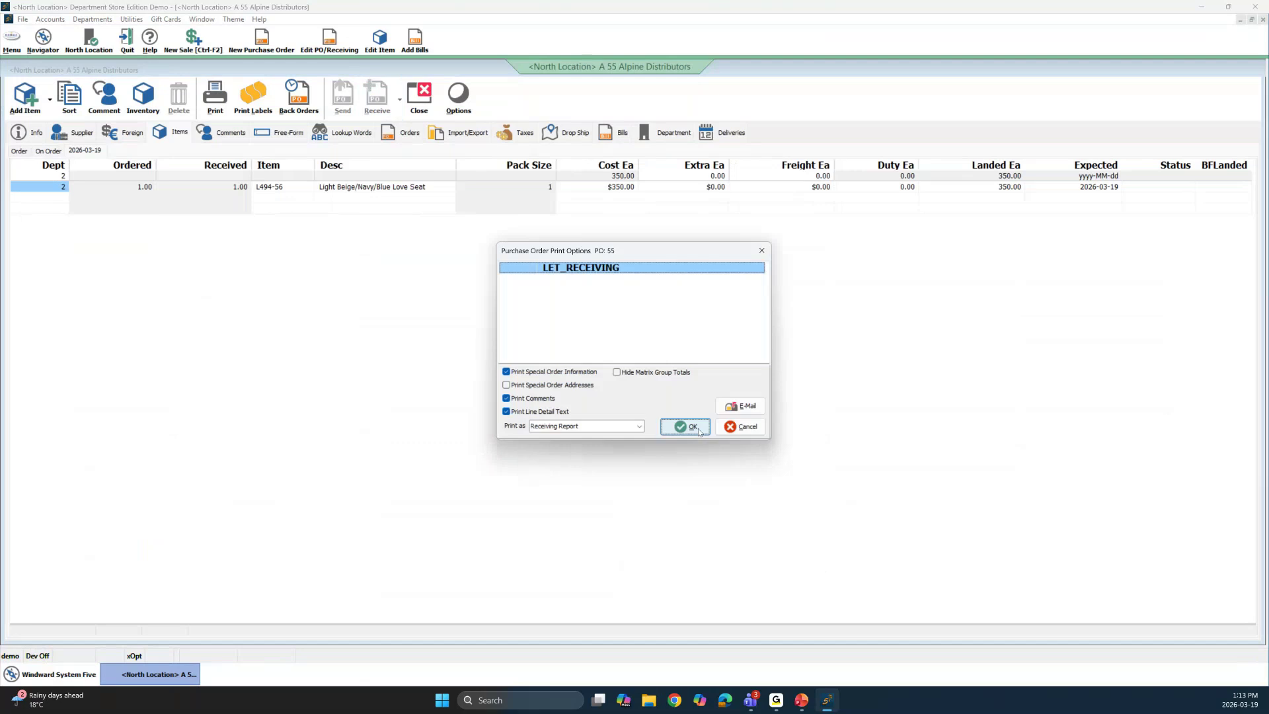
pyautogui.click(735, 428)
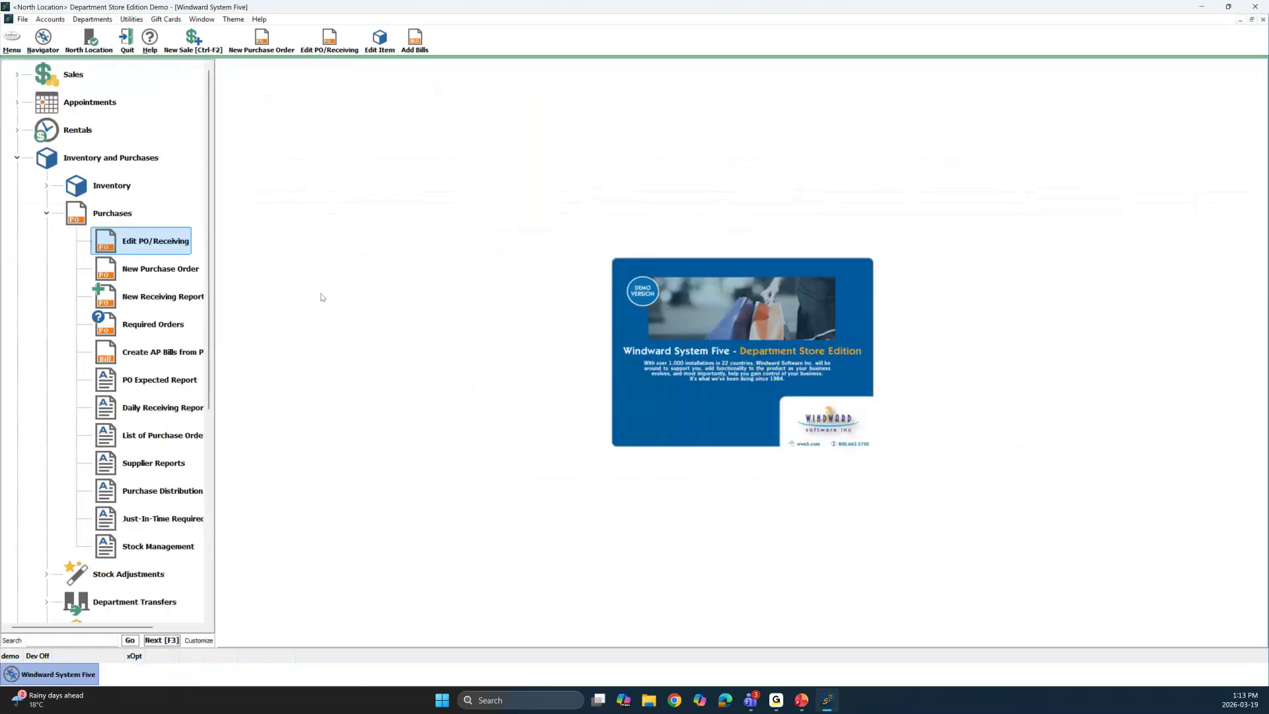
# - Start a new accounts payable bill for the supplier Alpine Distributors with bill number 3498923
pyautogui.doubleClick(78, 166)
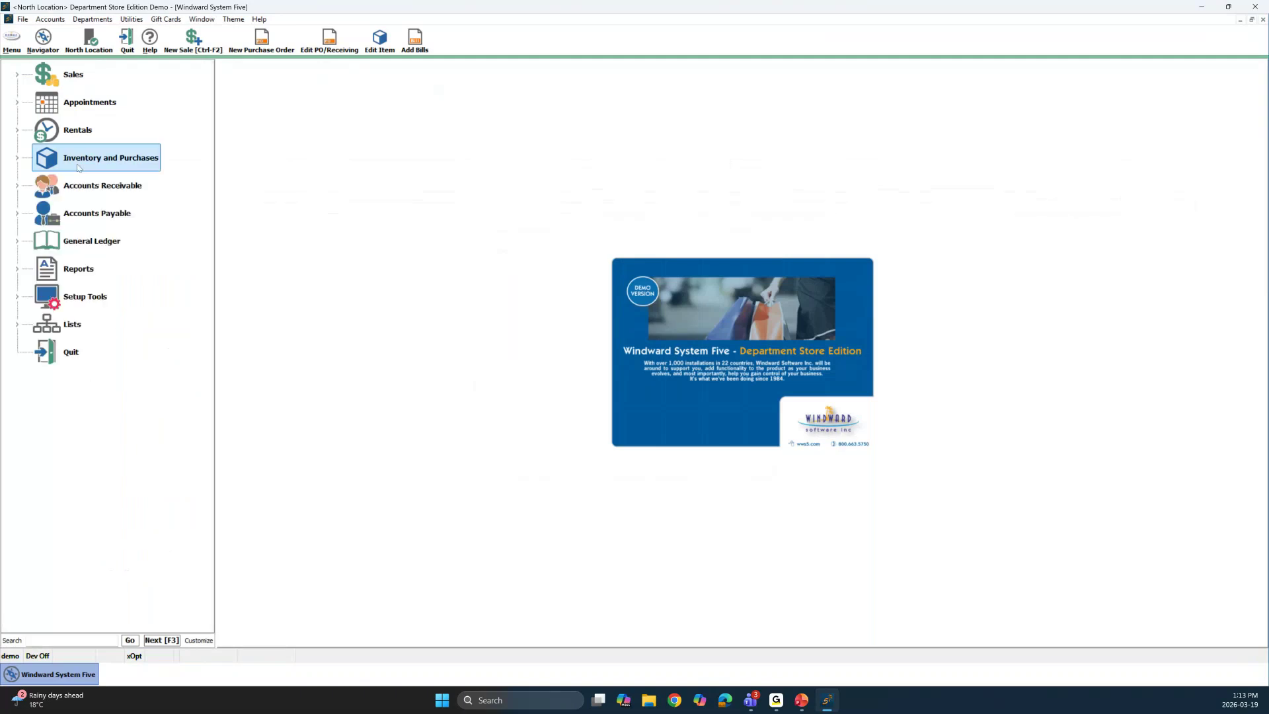
pyautogui.click(83, 219)
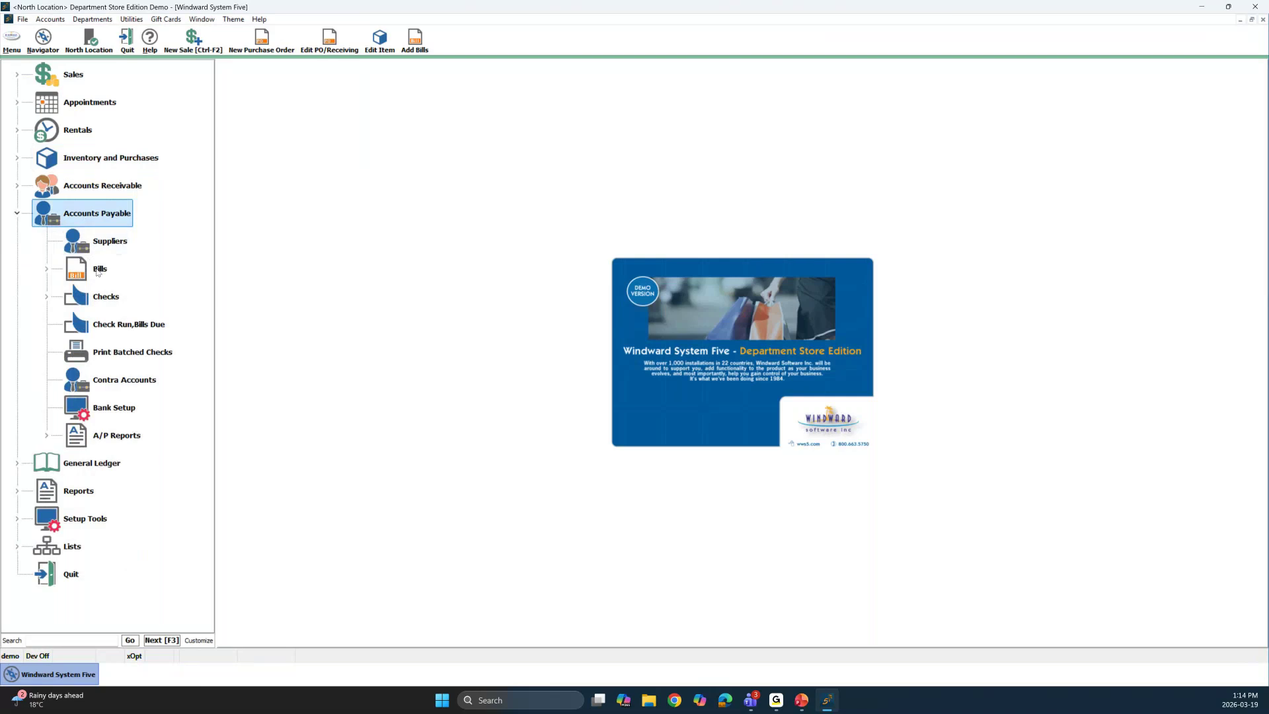
pyautogui.click(98, 269)
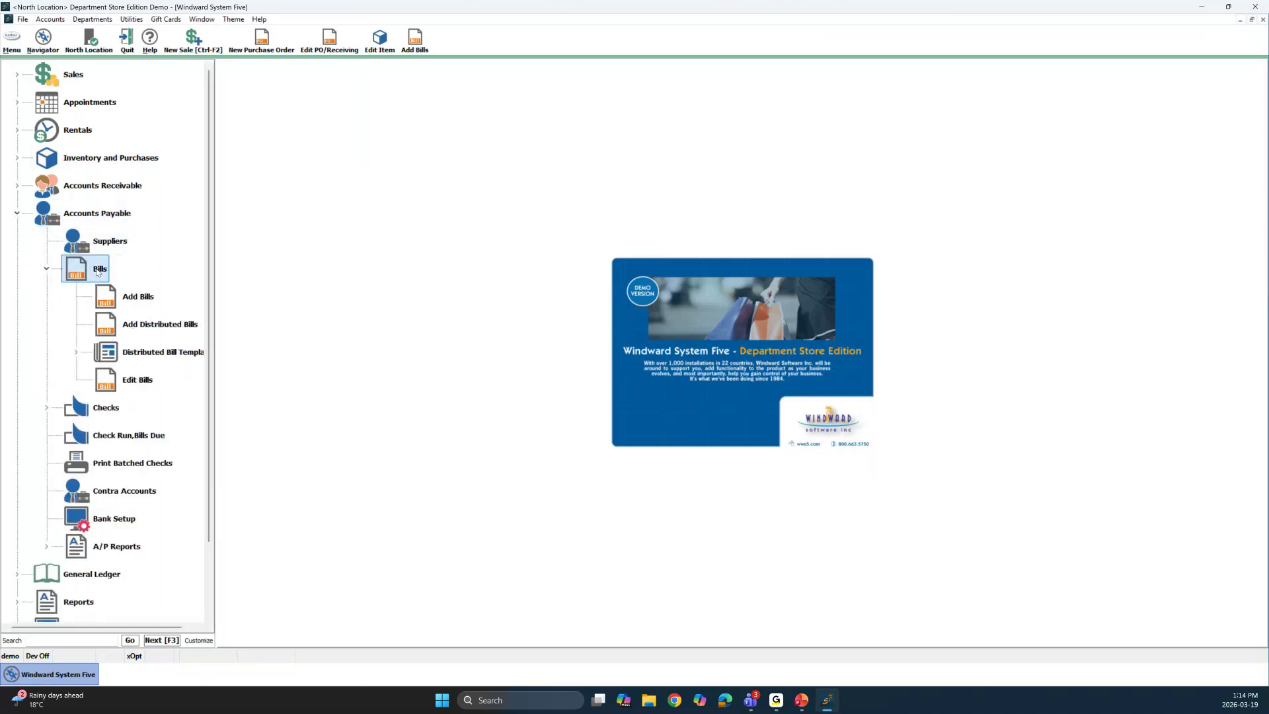
pyautogui.click(130, 301)
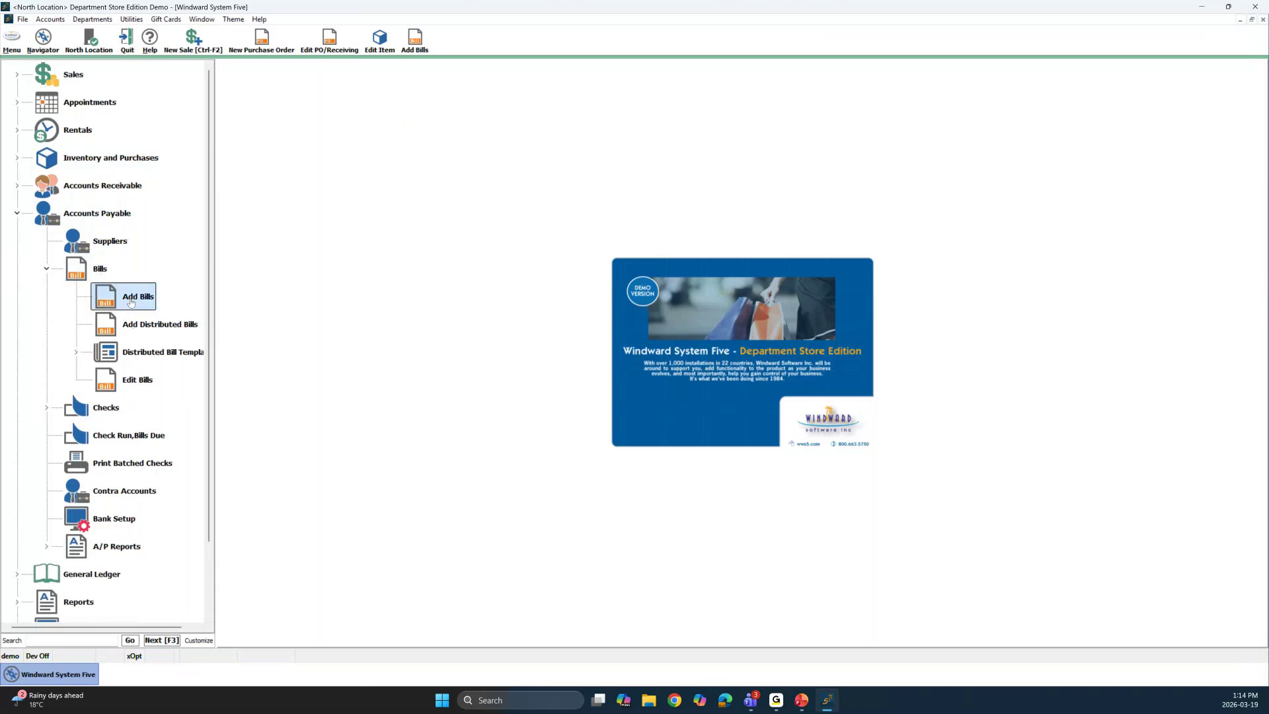
pyautogui.click(123, 79)
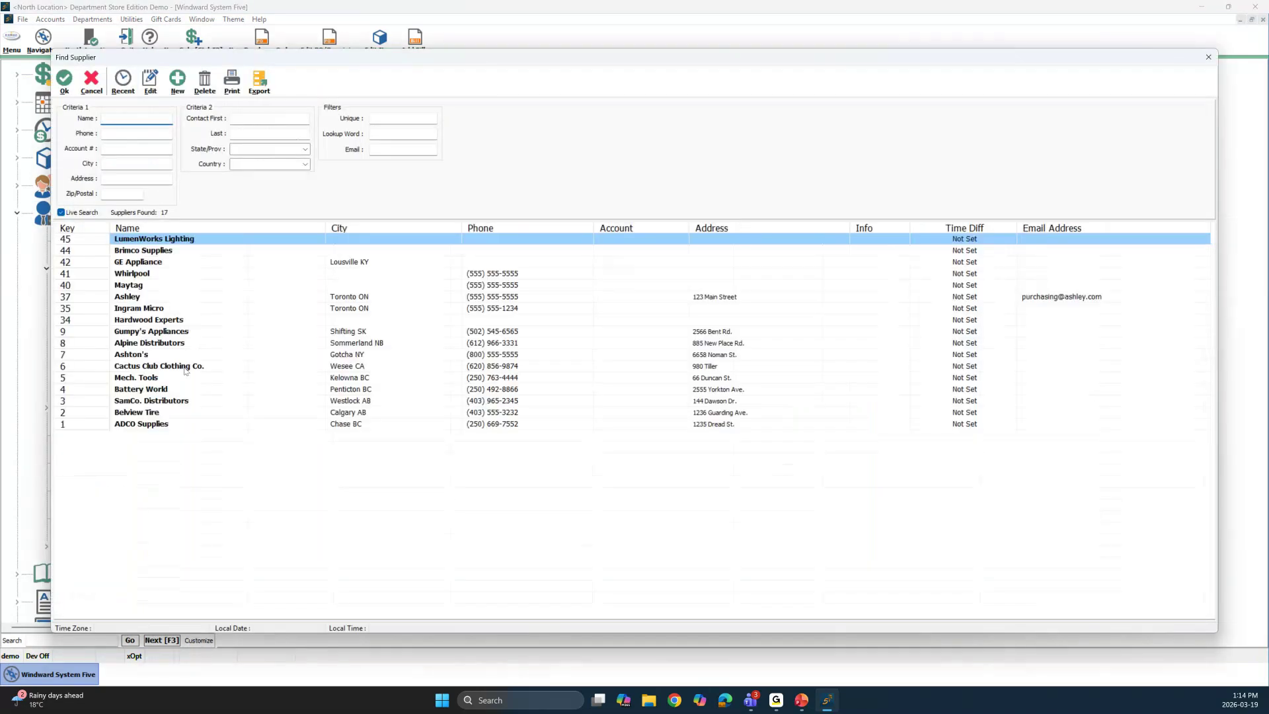
pyautogui.click(167, 346)
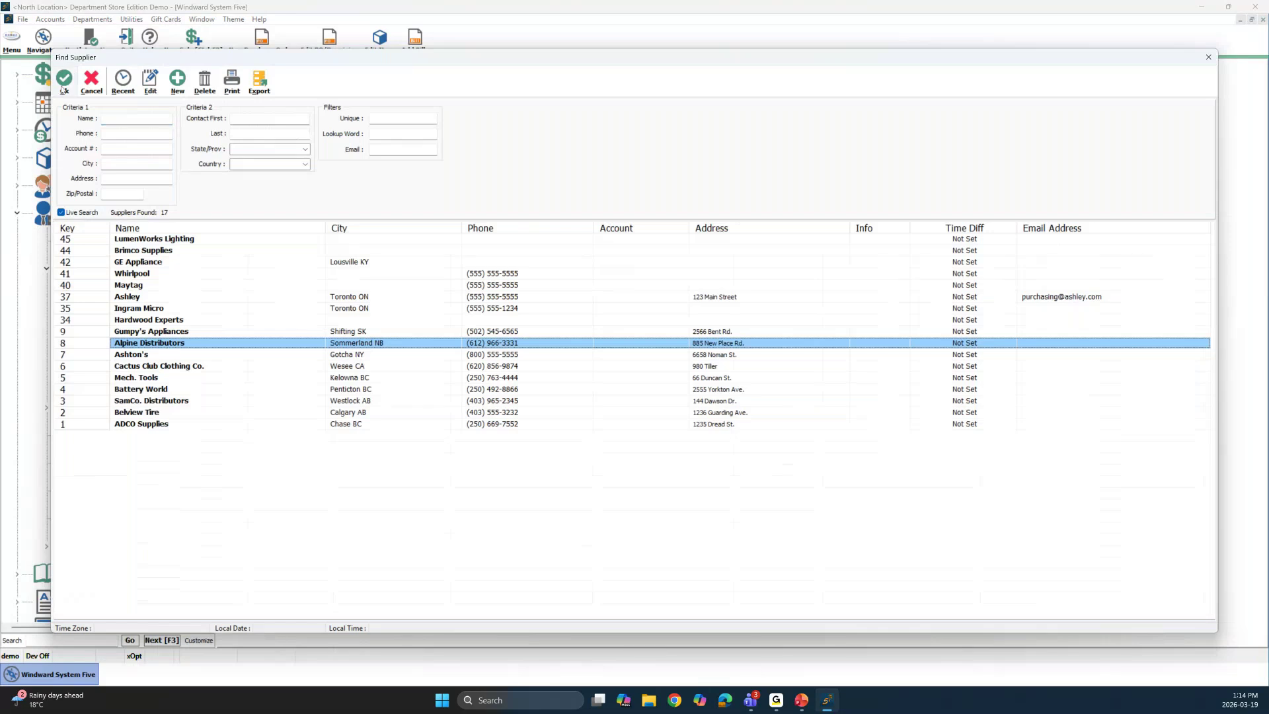
pyautogui.click(63, 84)
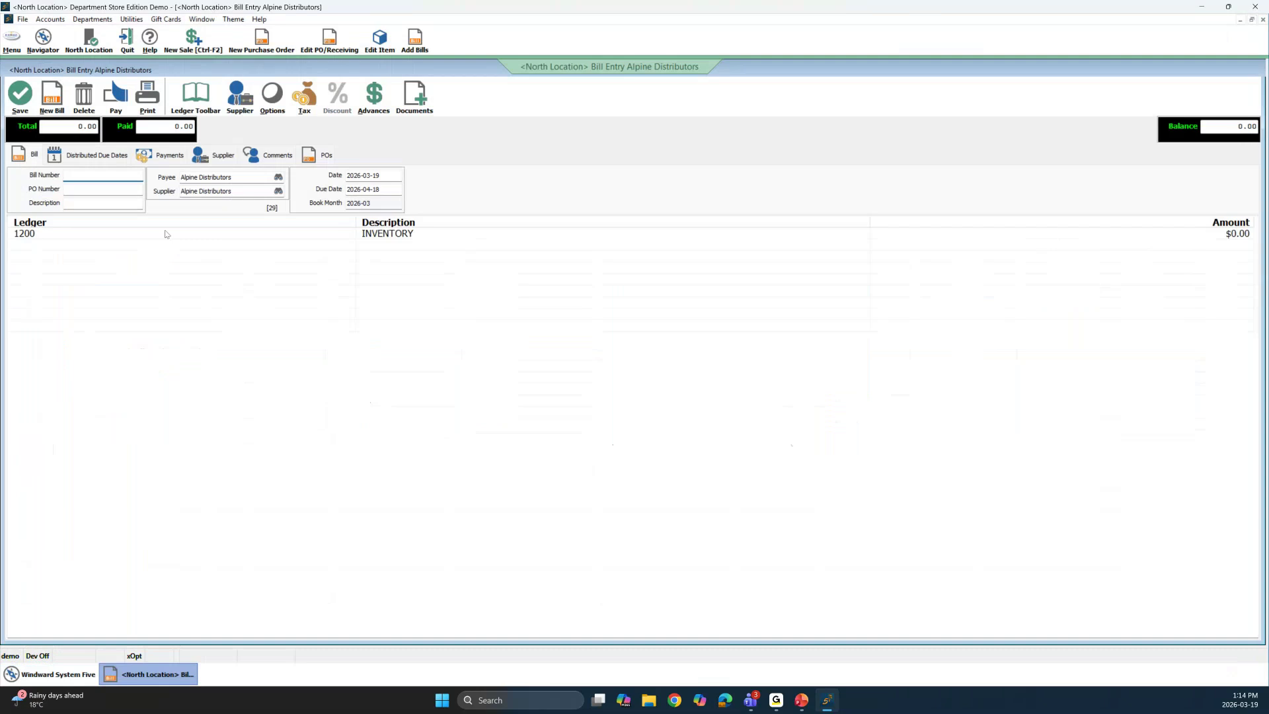
pyautogui.write('3498923')
# - Set the bill's inventory line to $350.00, apply tax and try to save the bill without a linked purchase order
pyautogui.click(1203, 236)
pyautogui.write('350')
pyautogui.press('Return')
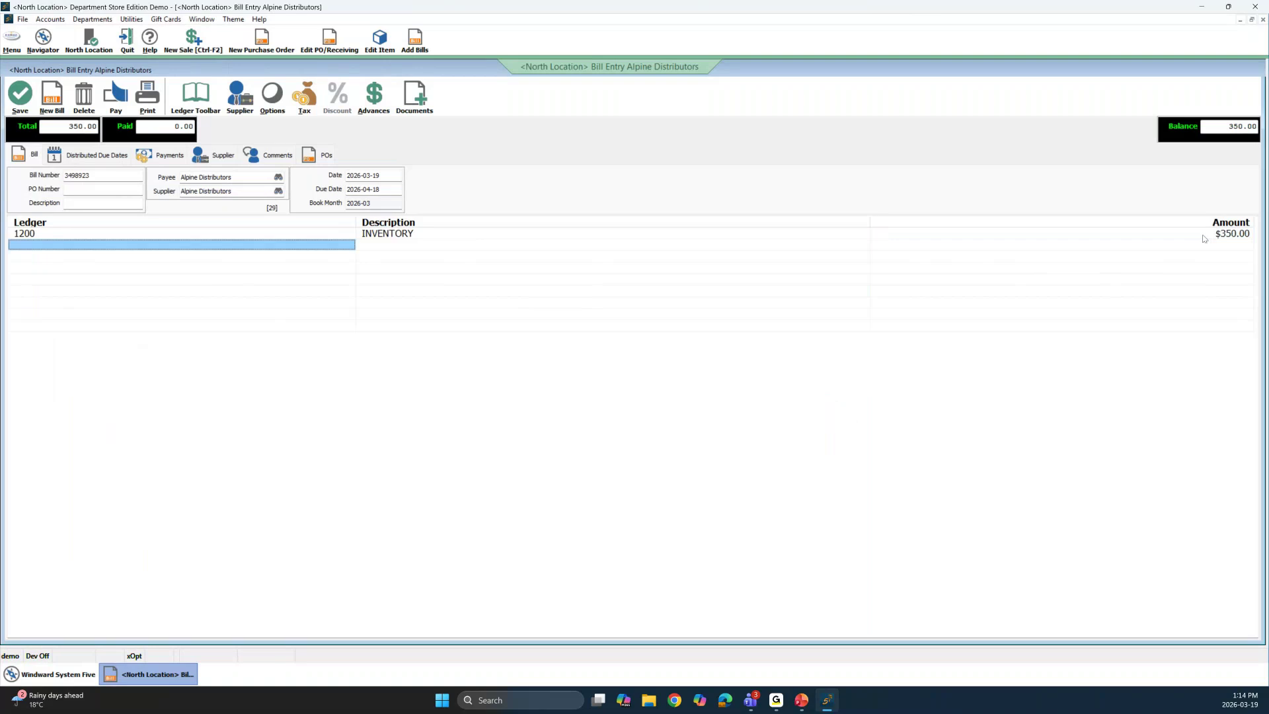
pyautogui.click(306, 101)
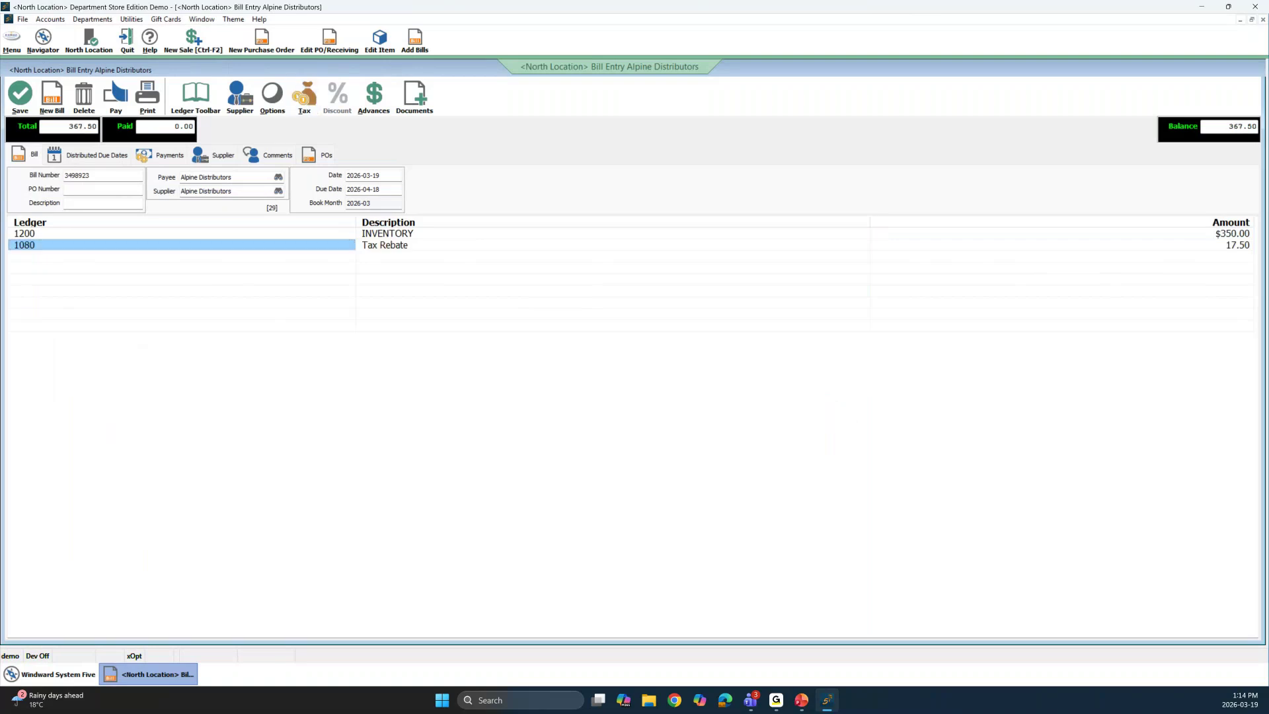
pyautogui.click(21, 96)
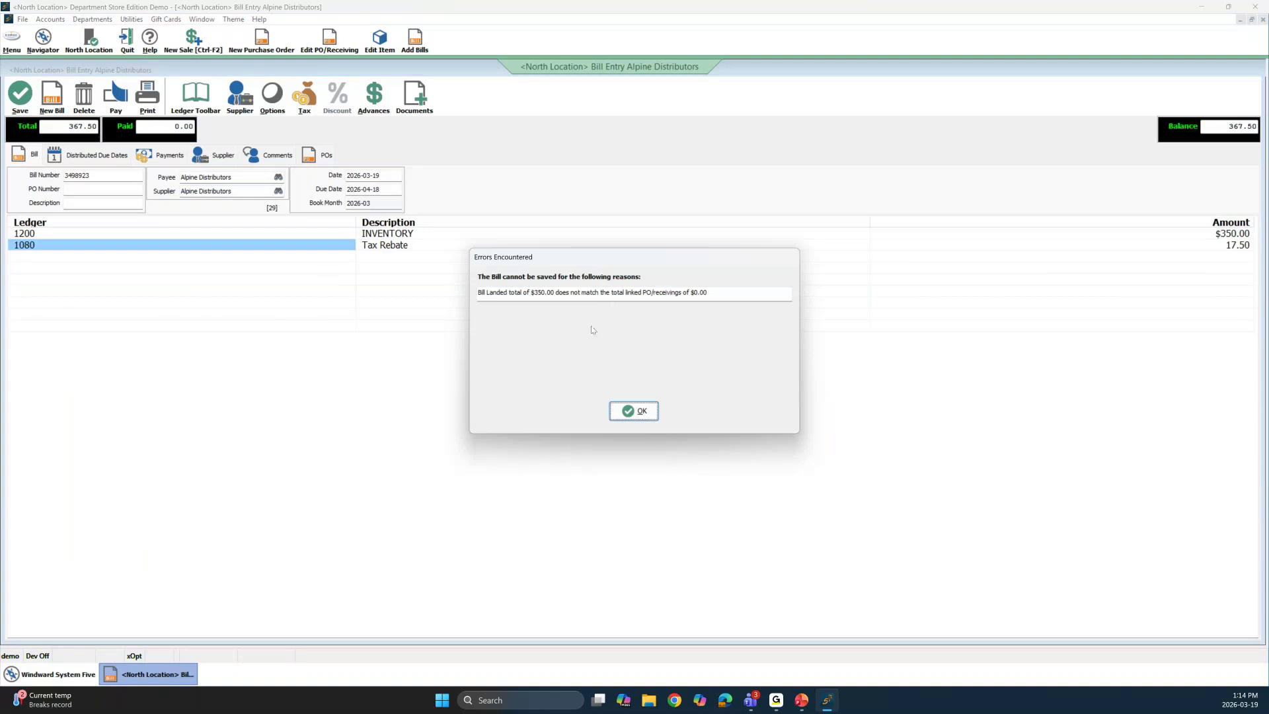
pyautogui.click(632, 411)
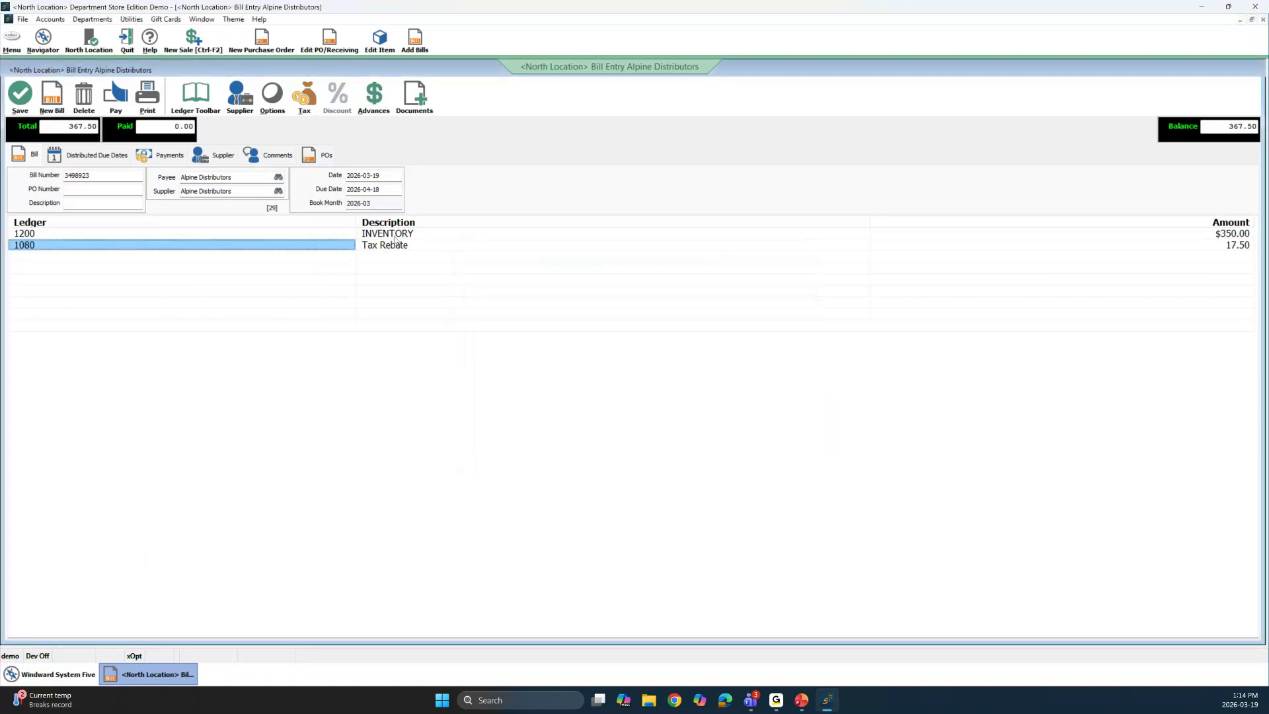
# - Delete the Inventory and Tax Rebate ledger lines from the Alpine Distributors bill
pyautogui.click(392, 234)
pyautogui.press('Delete')
pyautogui.press('Delete')
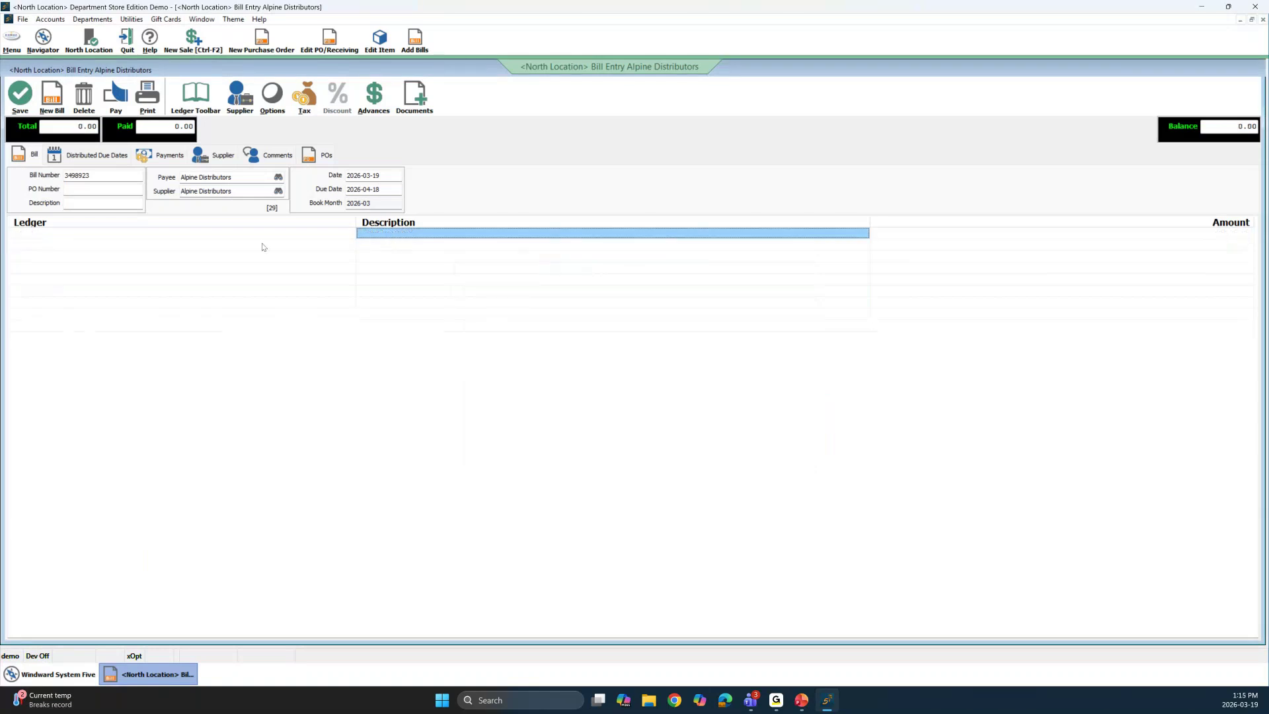
# - Link the $350.00 received purchase order line dated 2026-03-19 to the bill and add all its items
pyautogui.click(321, 159)
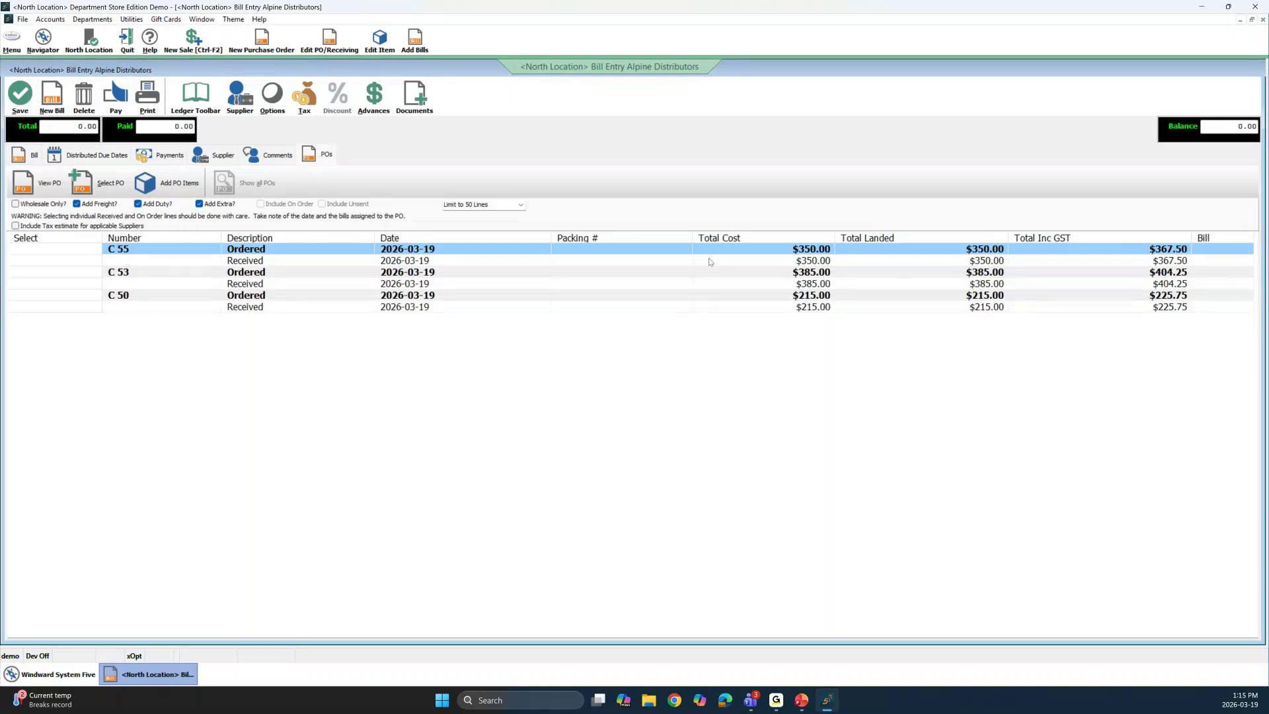
pyautogui.click(72, 263)
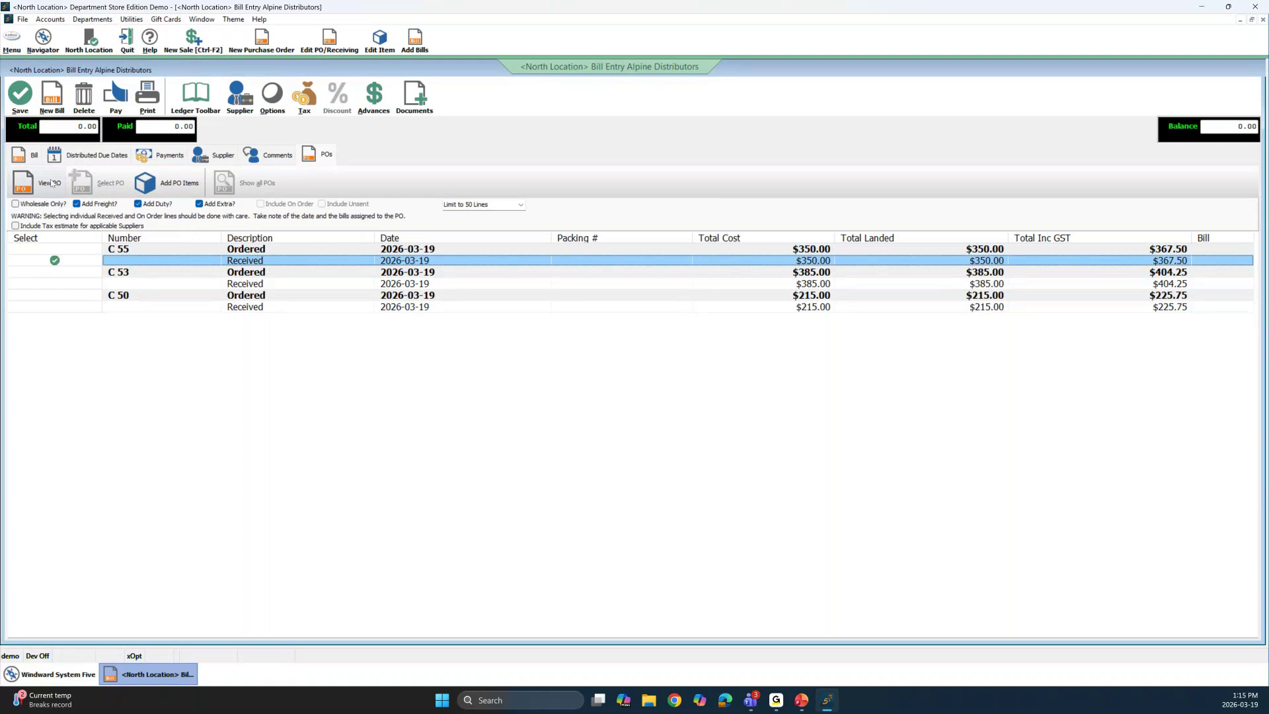
pyautogui.click(178, 188)
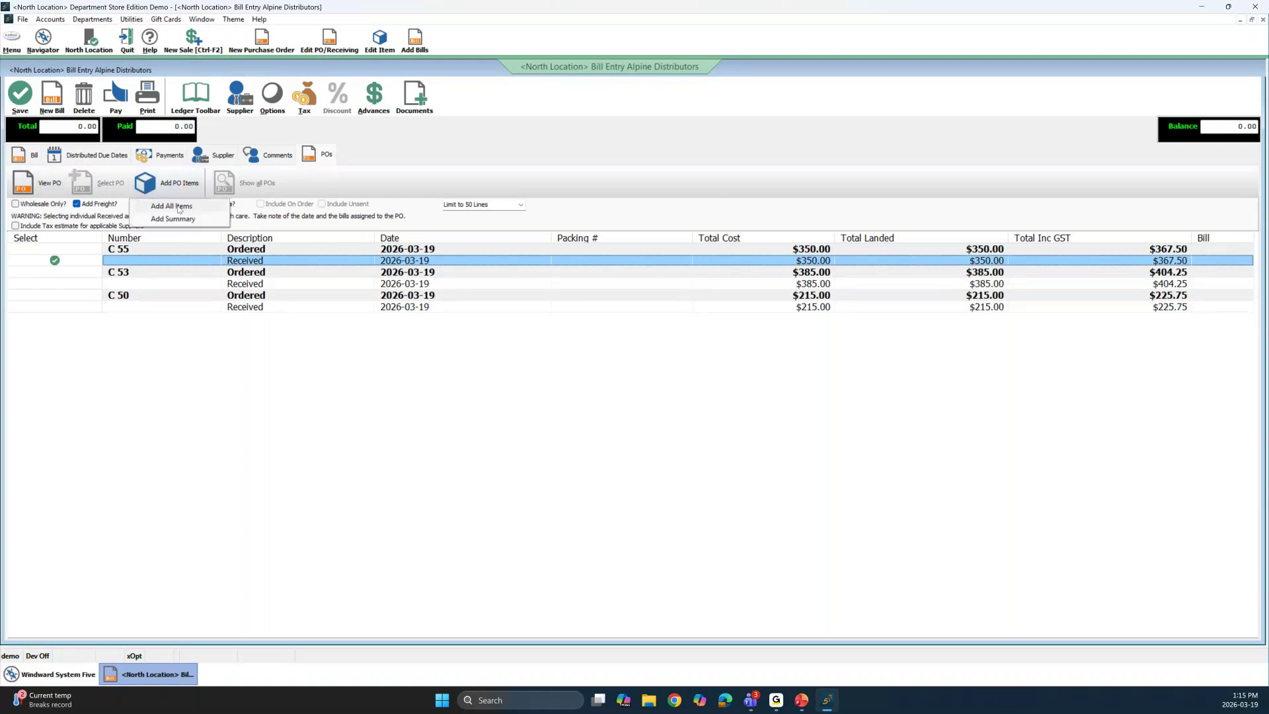
pyautogui.click(173, 206)
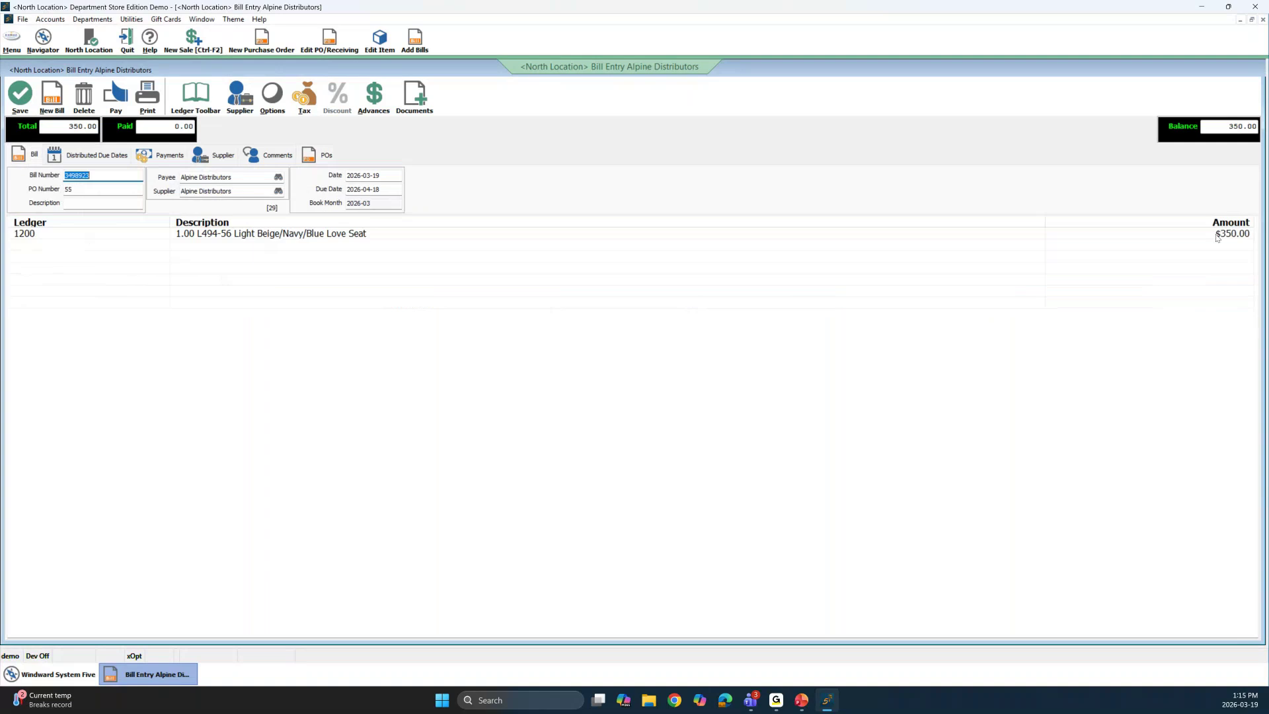
# - Apply tax to the bill with the linked love seat and save it
pyautogui.click(304, 97)
pyautogui.click(340, 136)
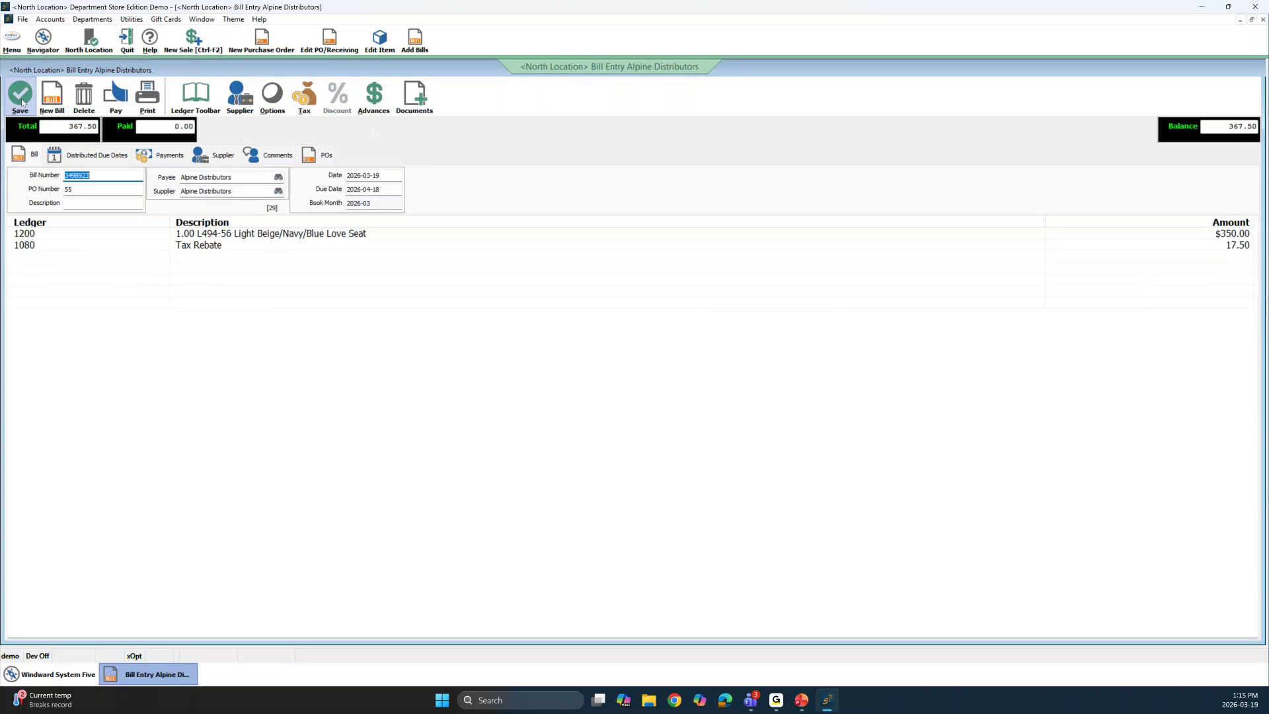
pyautogui.click(20, 97)
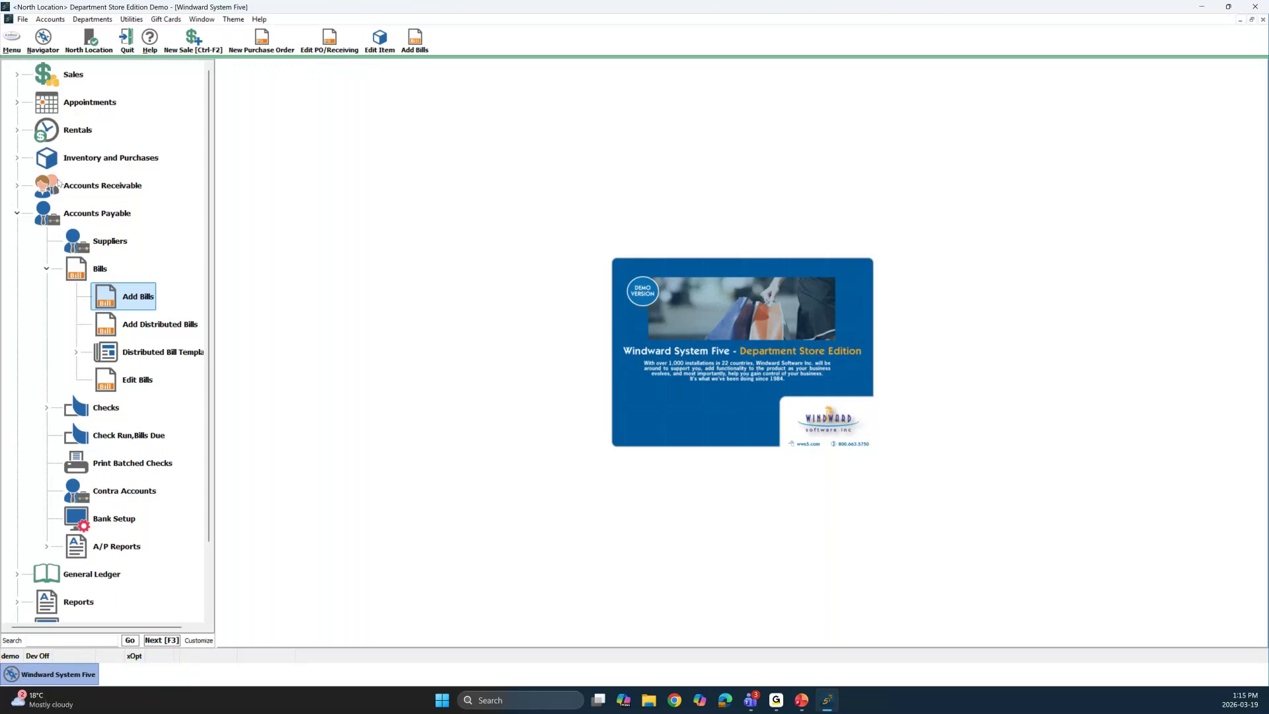
# - Find item L494-56 in inventory and open its record to review the love seat's stock, costs and prices
pyautogui.click(86, 161)
pyautogui.click(106, 188)
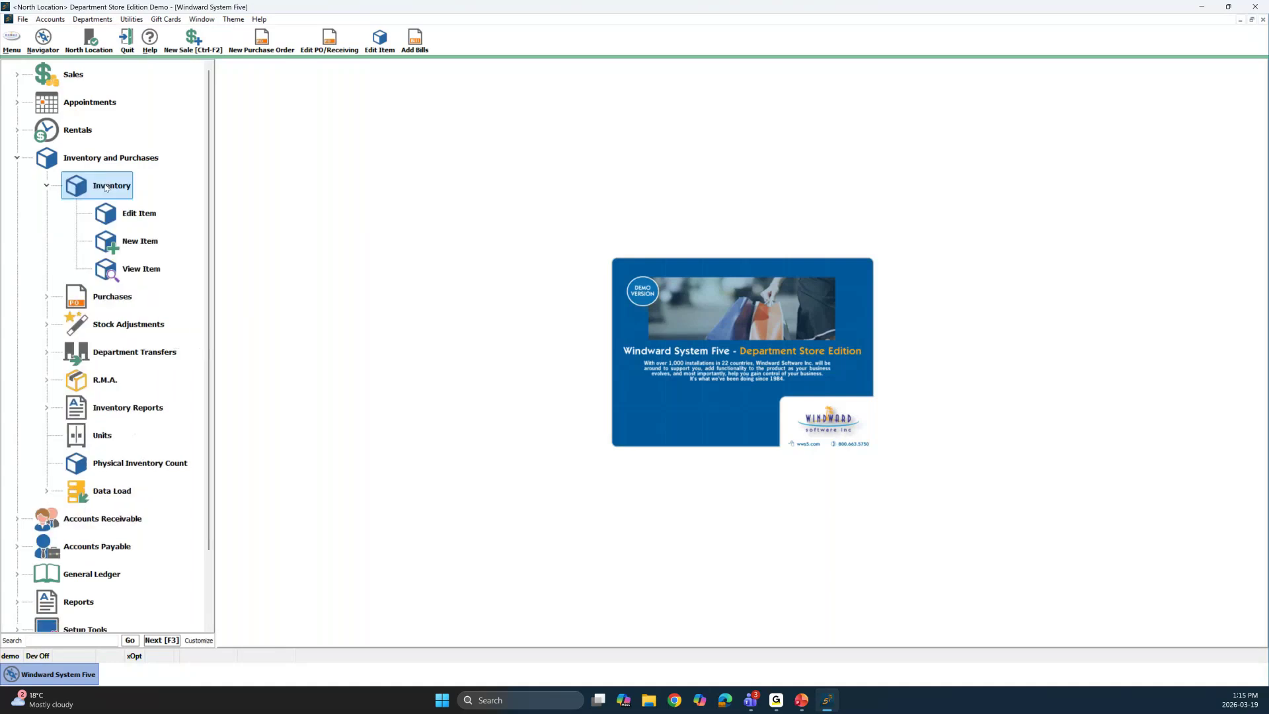
pyautogui.click(134, 222)
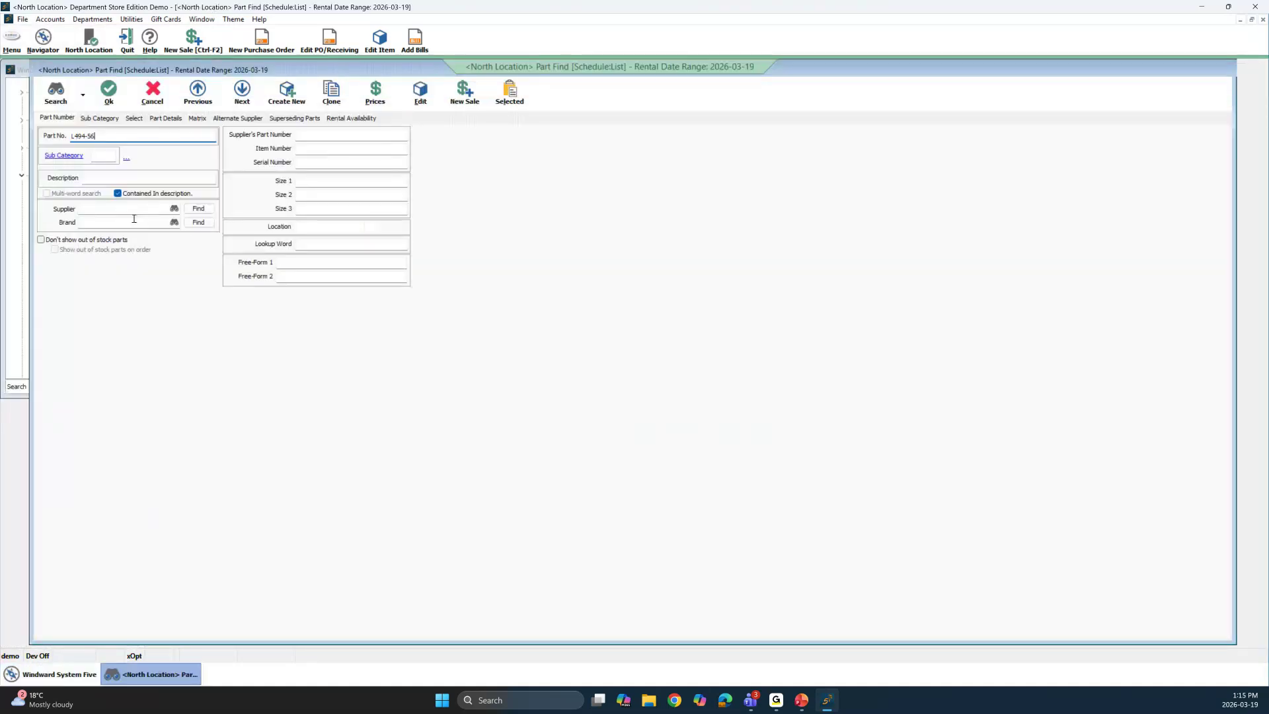
pyautogui.press('Return')
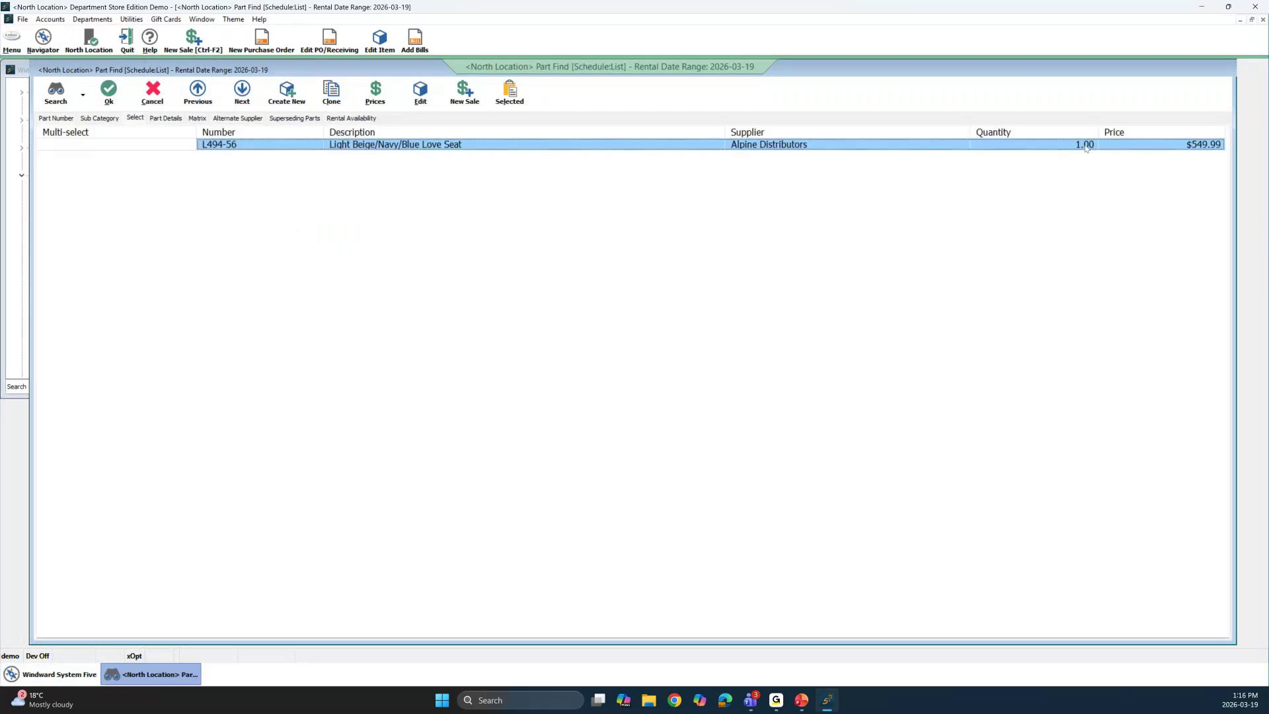
pyautogui.click(109, 95)
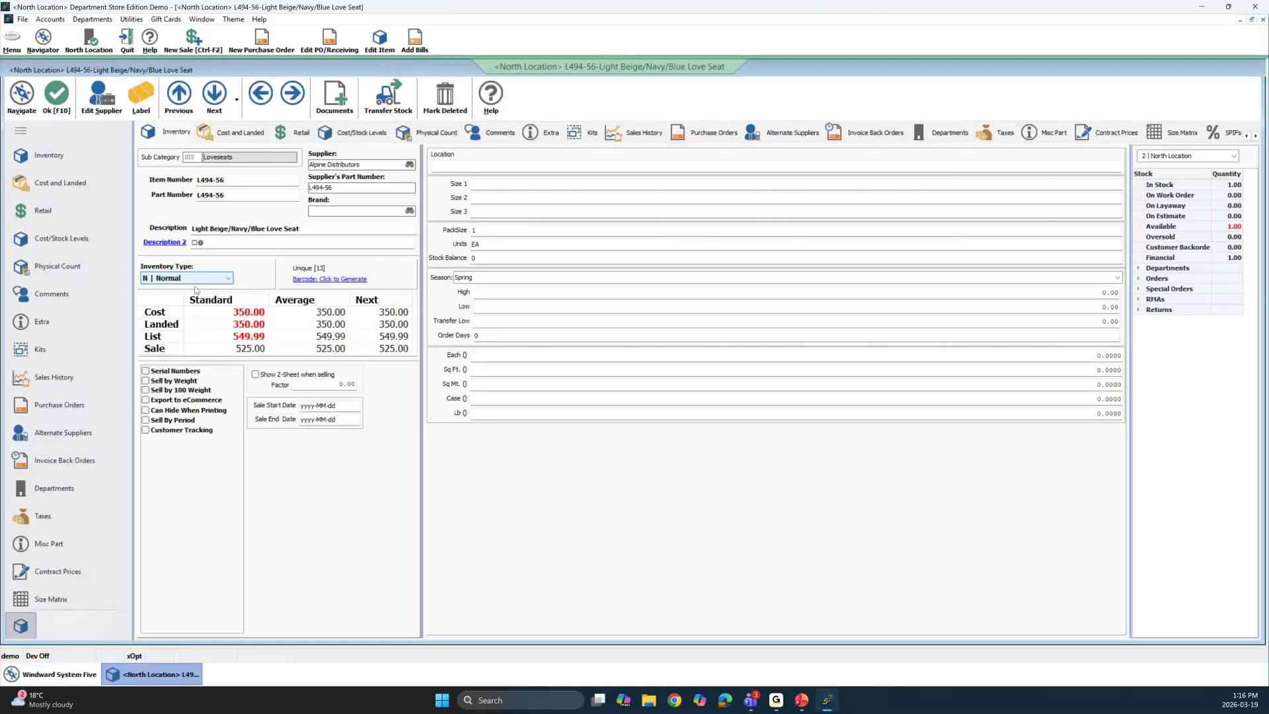
# - Look up the purchase order behind the love seat's stock in its cost and stock levels, and close the item
pyautogui.click(354, 133)
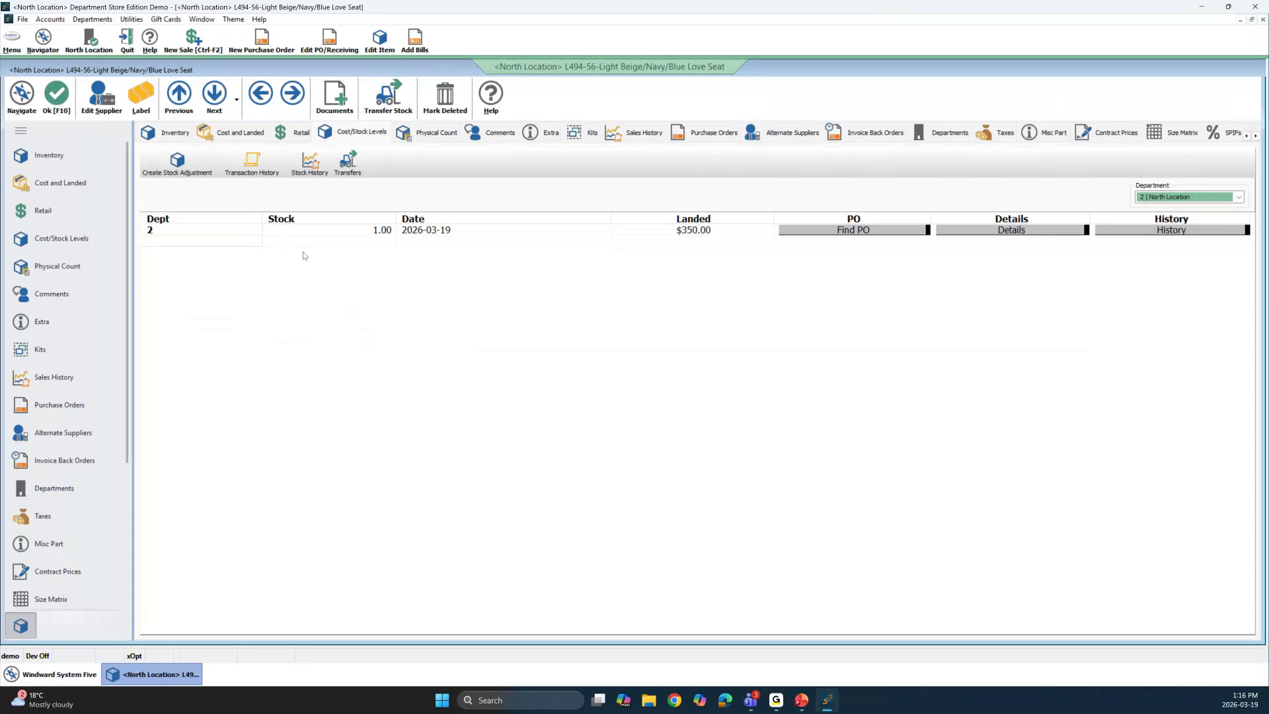
pyautogui.click(858, 233)
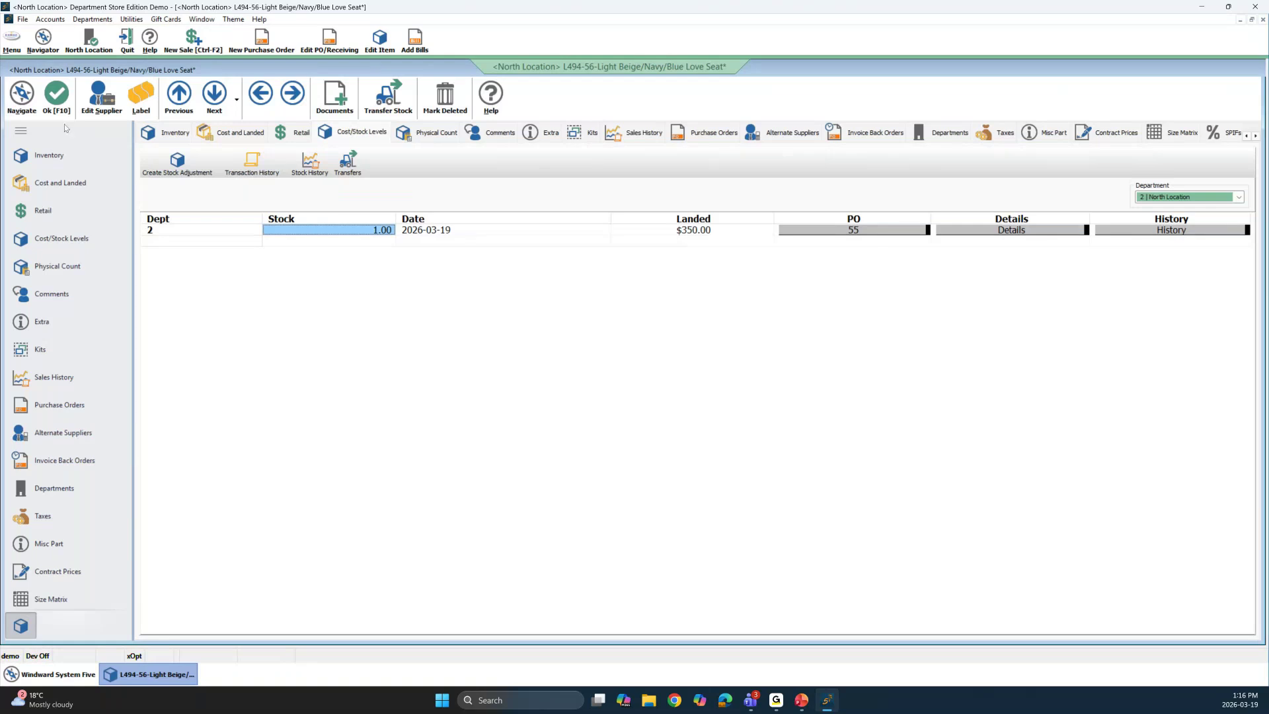
pyautogui.click(58, 101)
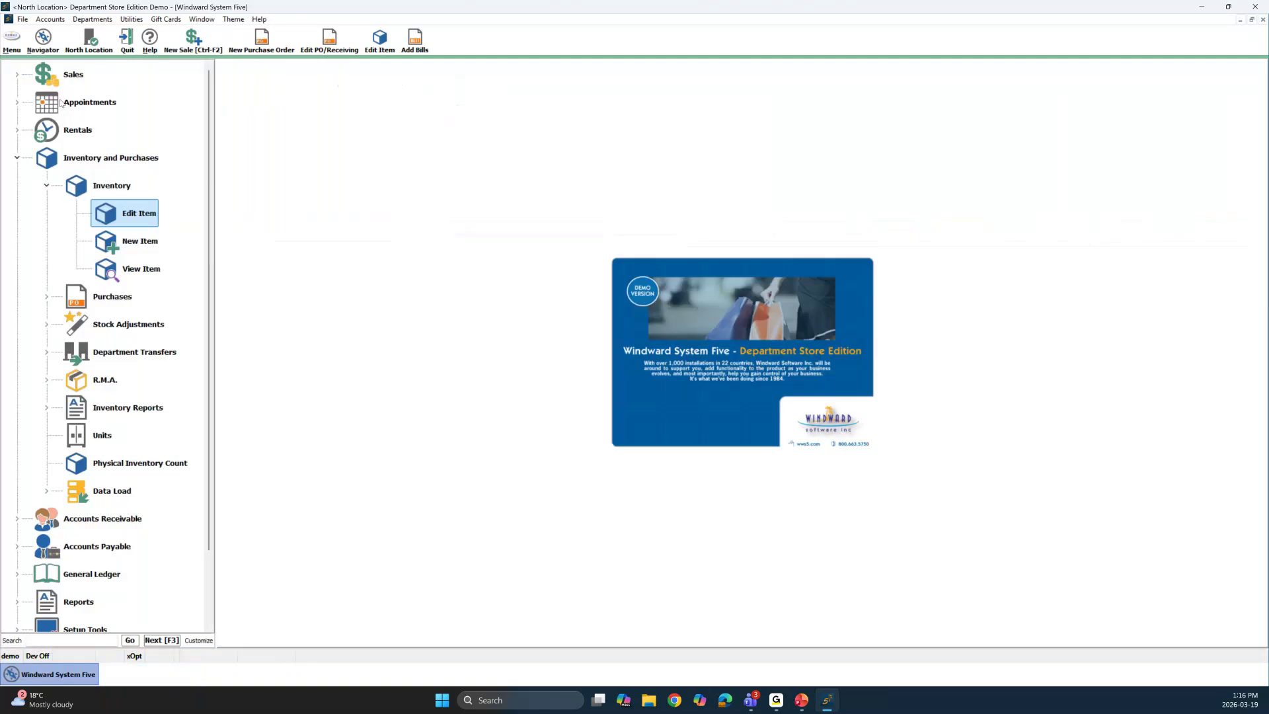
# - Create another purchase order for Alpine Distributors with one L494-56 Light Beige/Navy/Blue Love Seat
pyautogui.click(80, 163)
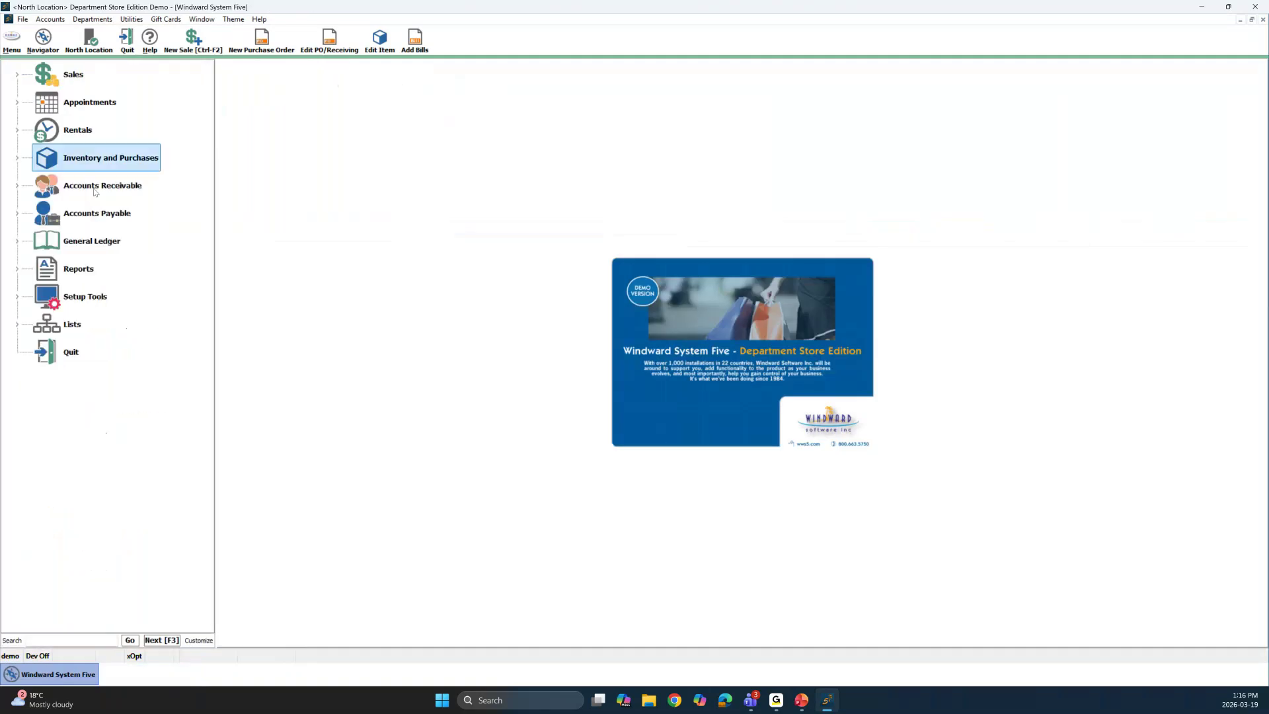
pyautogui.click(94, 164)
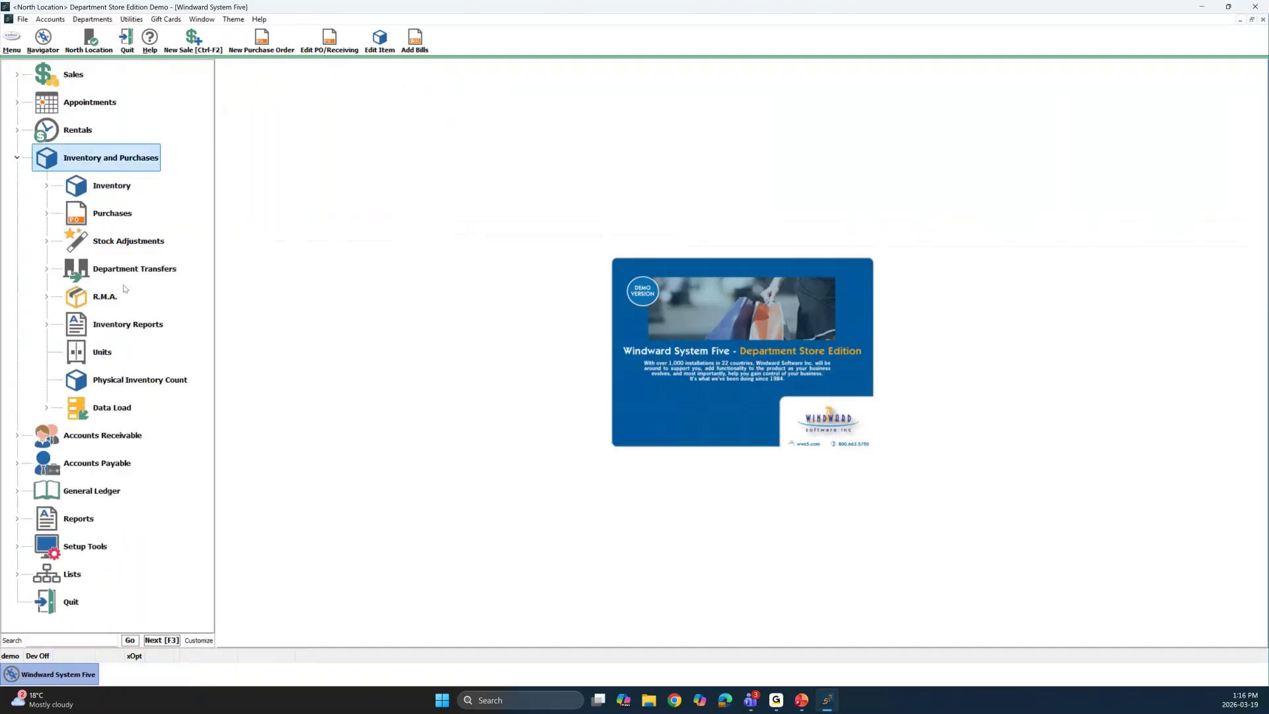
pyautogui.click(111, 213)
pyautogui.click(148, 242)
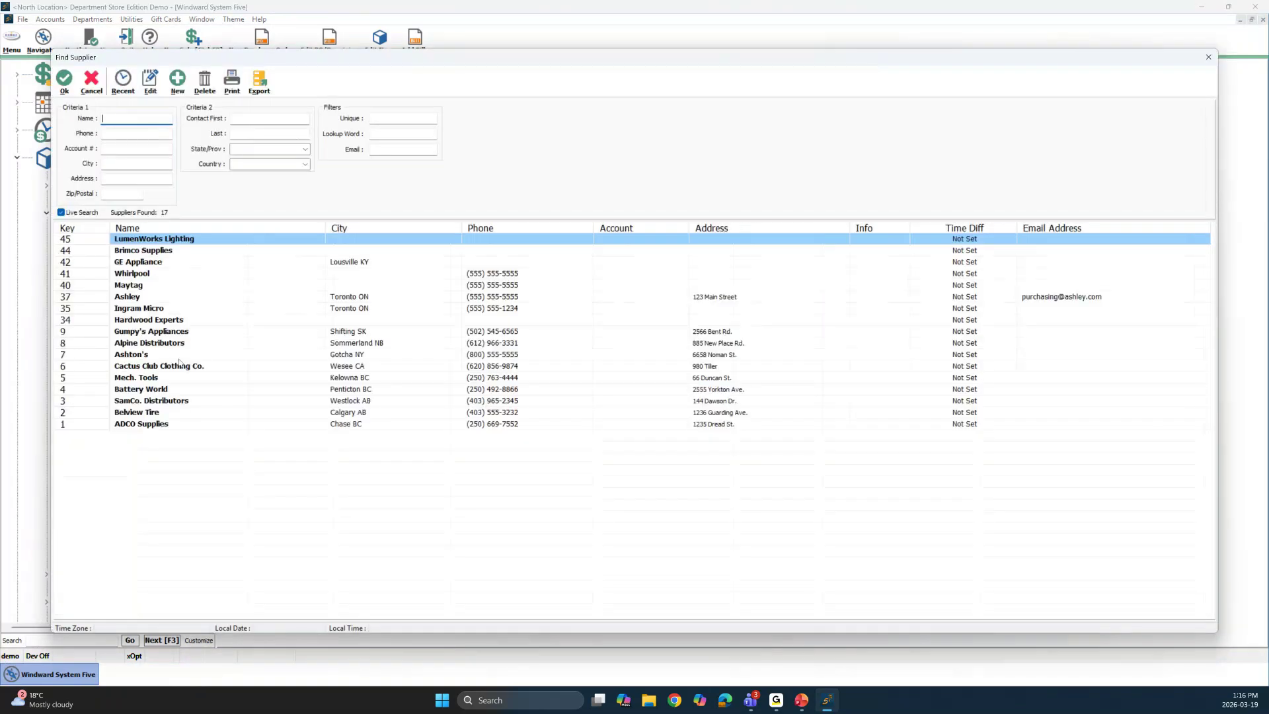
pyautogui.click(165, 342)
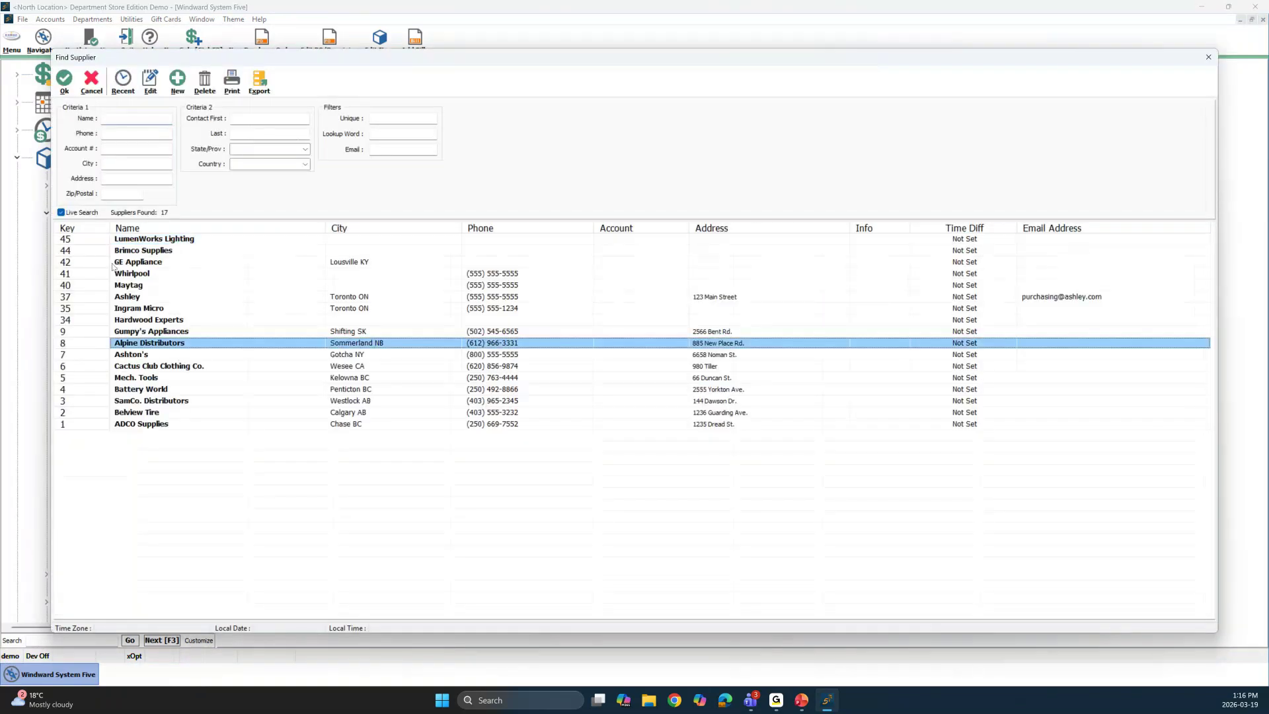
pyautogui.click(64, 82)
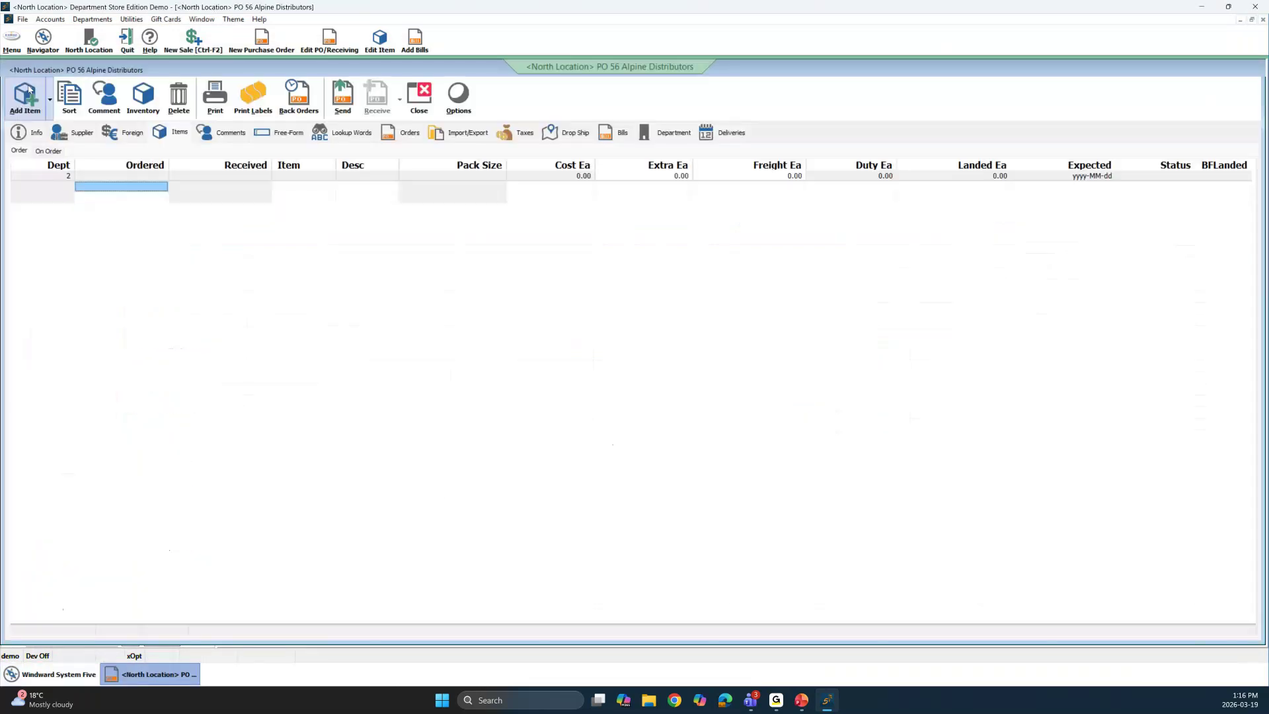
pyautogui.click(29, 92)
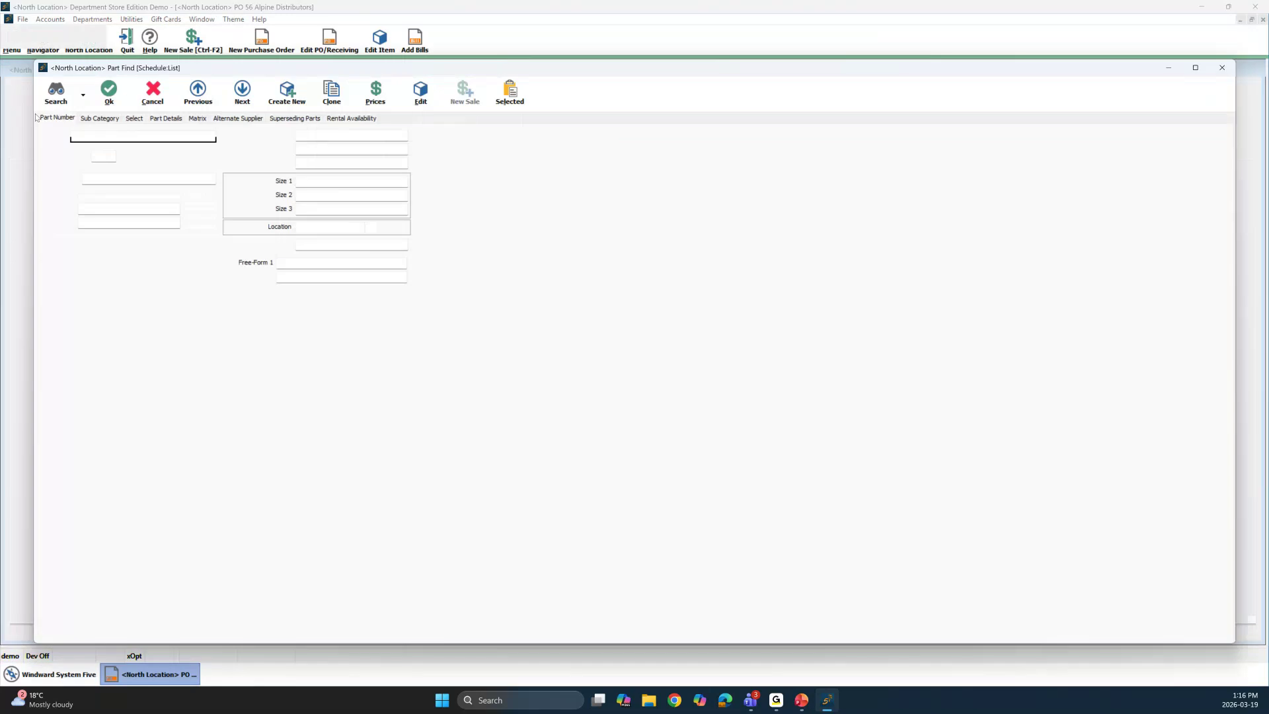
pyautogui.click(101, 107)
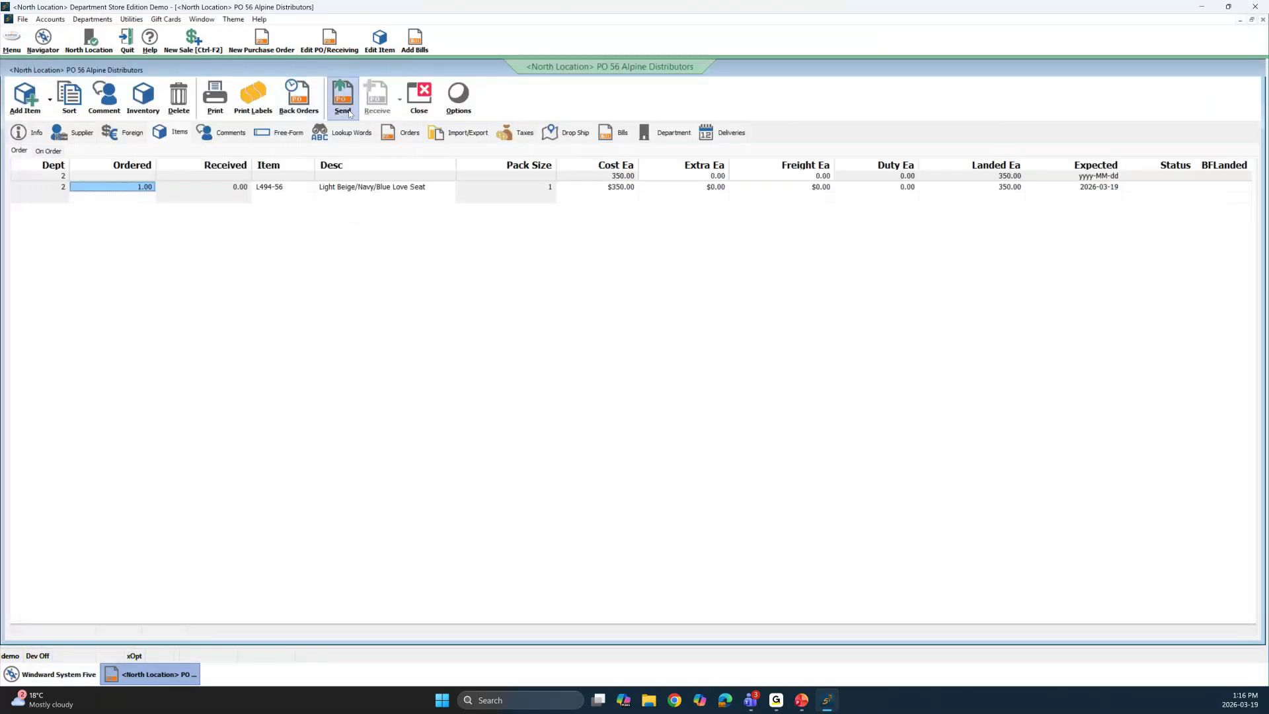
# - Send the second love seat purchase order with order date 2026-03-19 and skip printing it
pyautogui.click(349, 114)
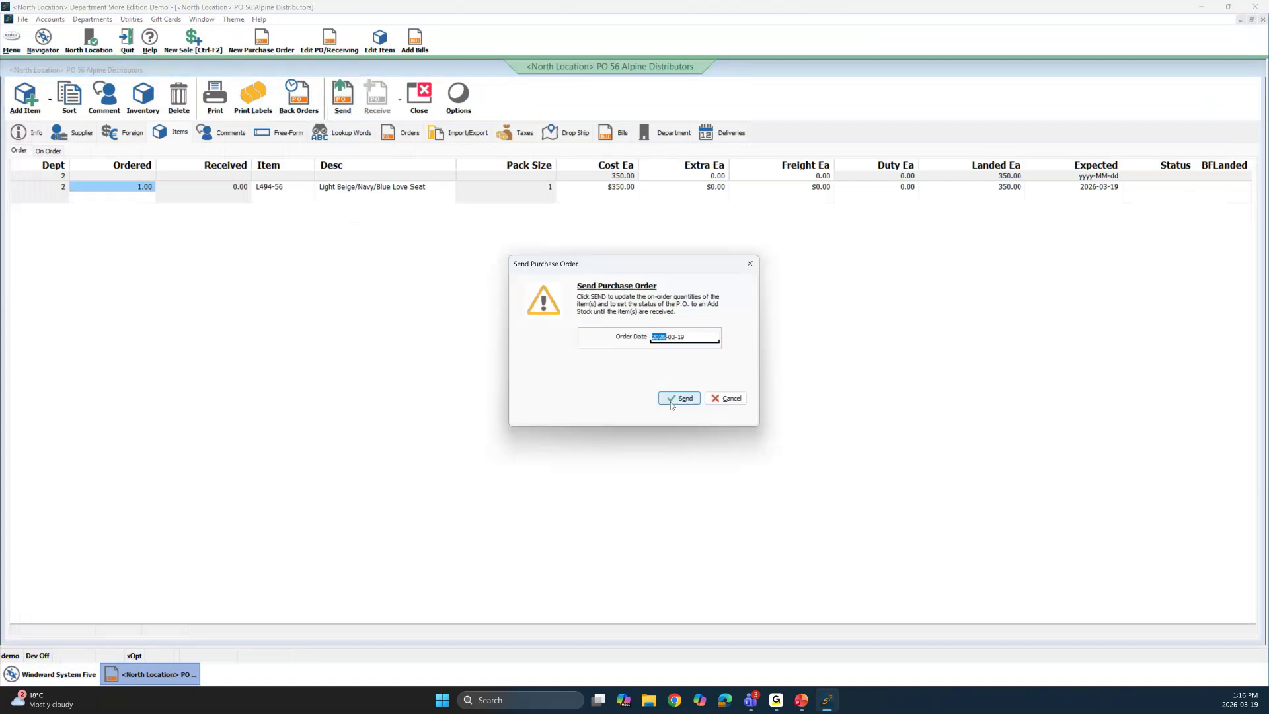
pyautogui.click(671, 401)
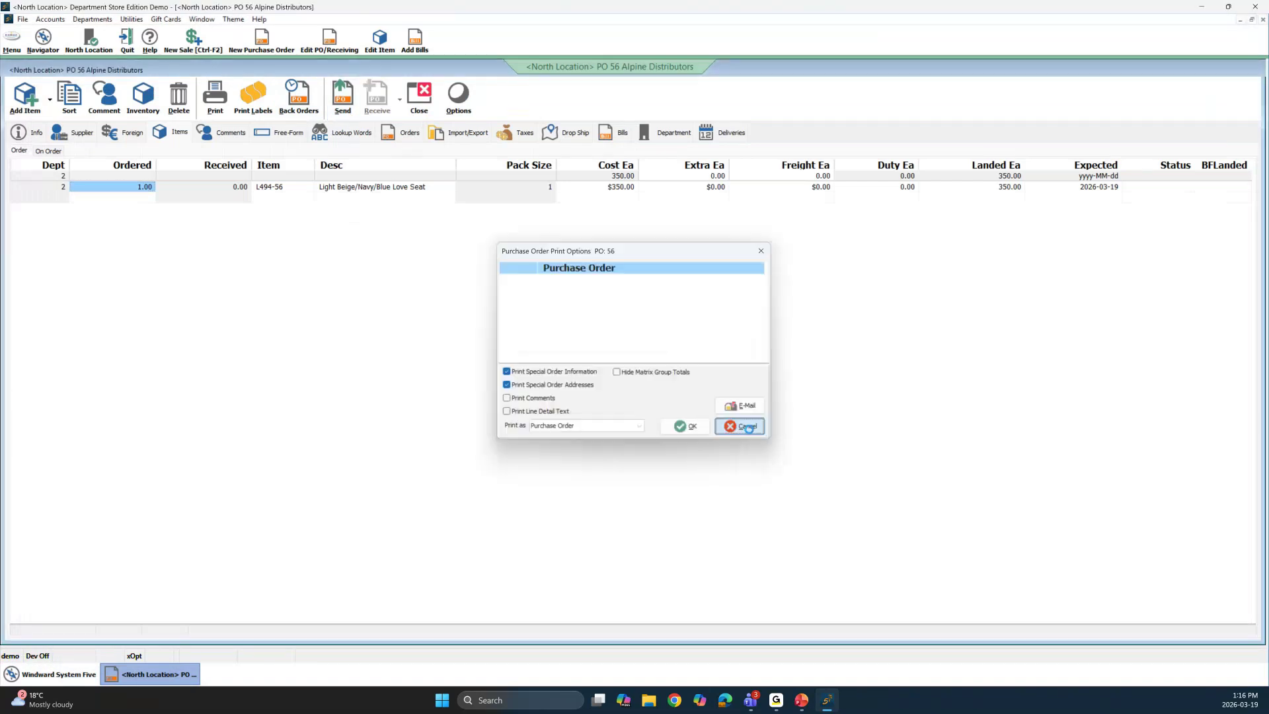
pyautogui.click(747, 427)
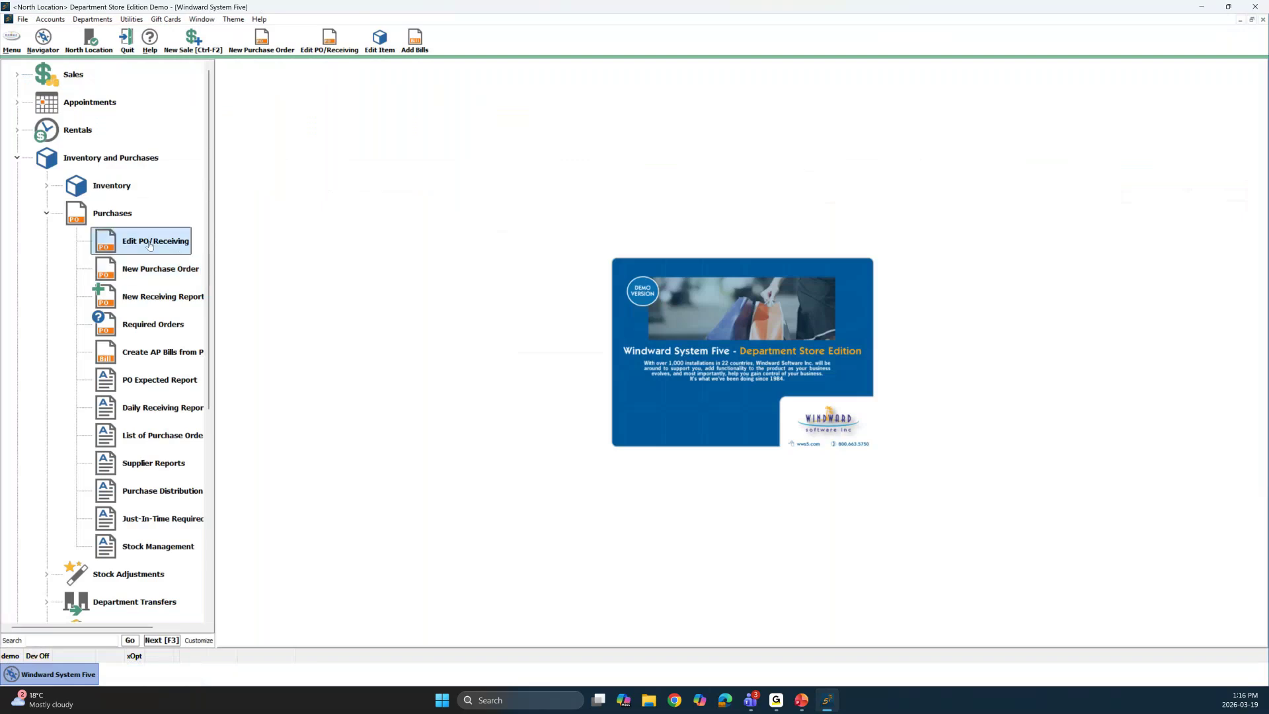
# - Open the newest Alpine Distributors purchase order for receiving and set the L494-56 love seat's unit cost to 399
pyautogui.click(150, 245)
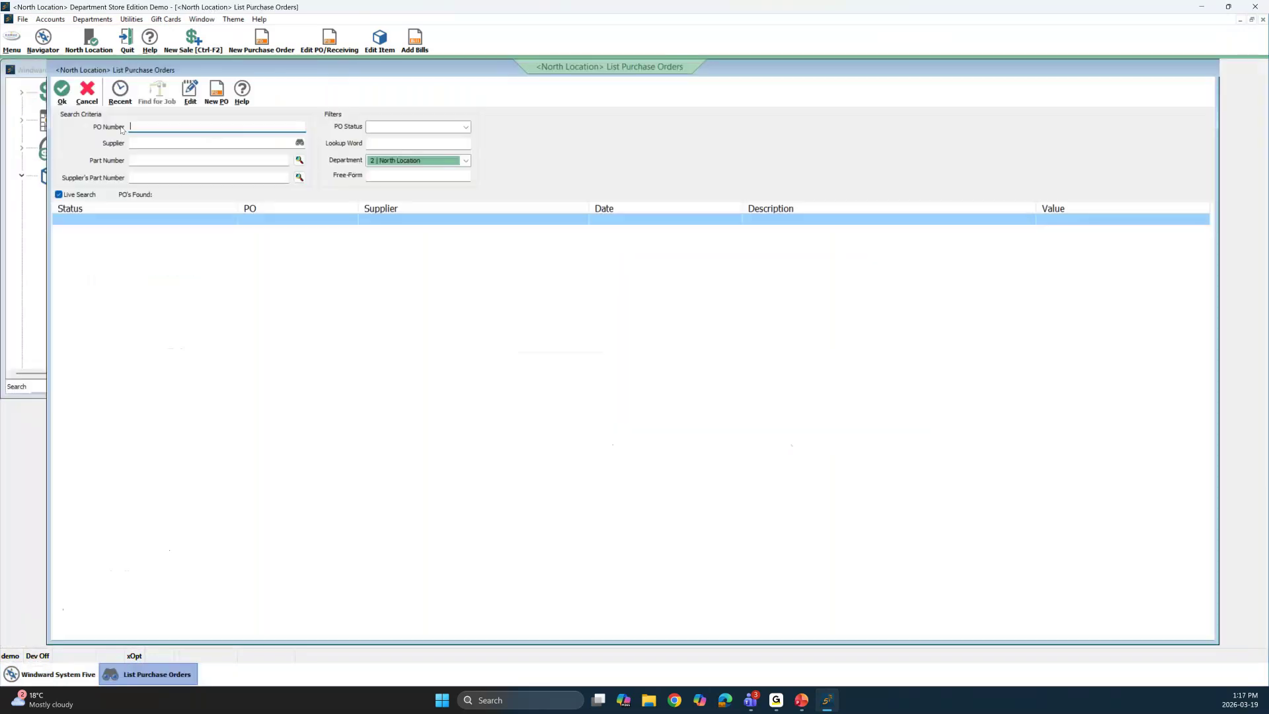
pyautogui.click(120, 94)
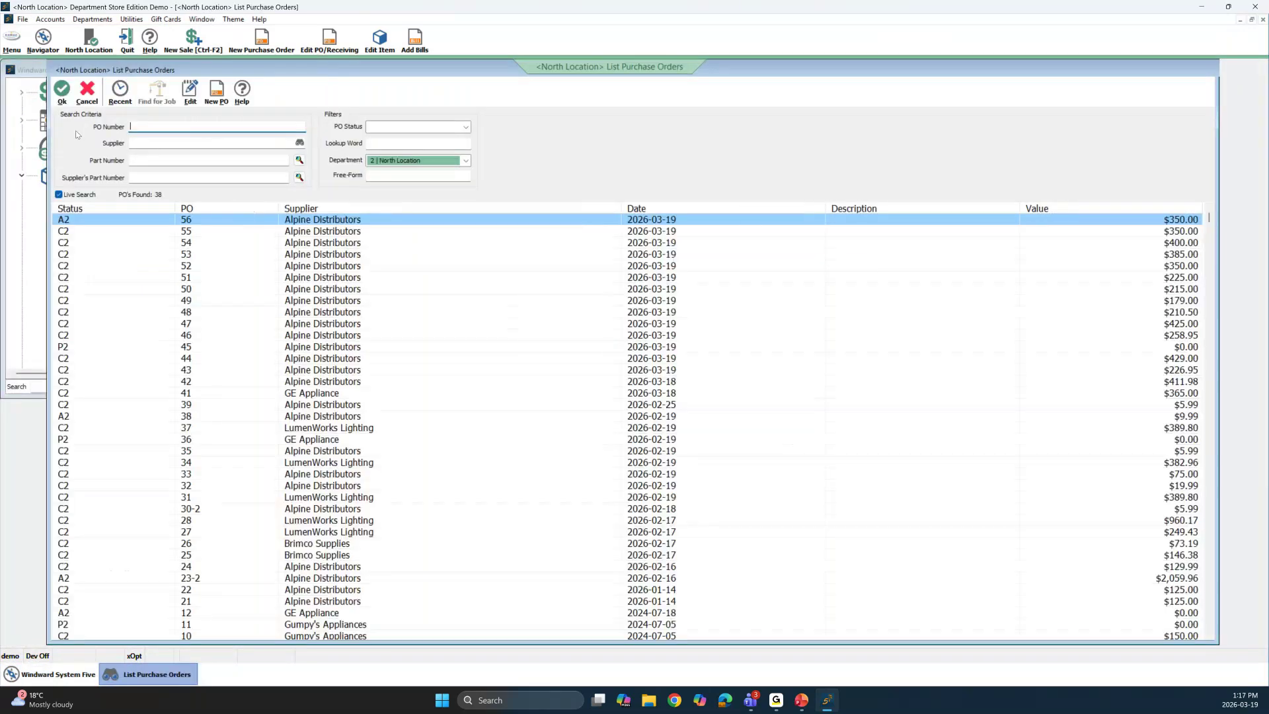
pyautogui.click(61, 92)
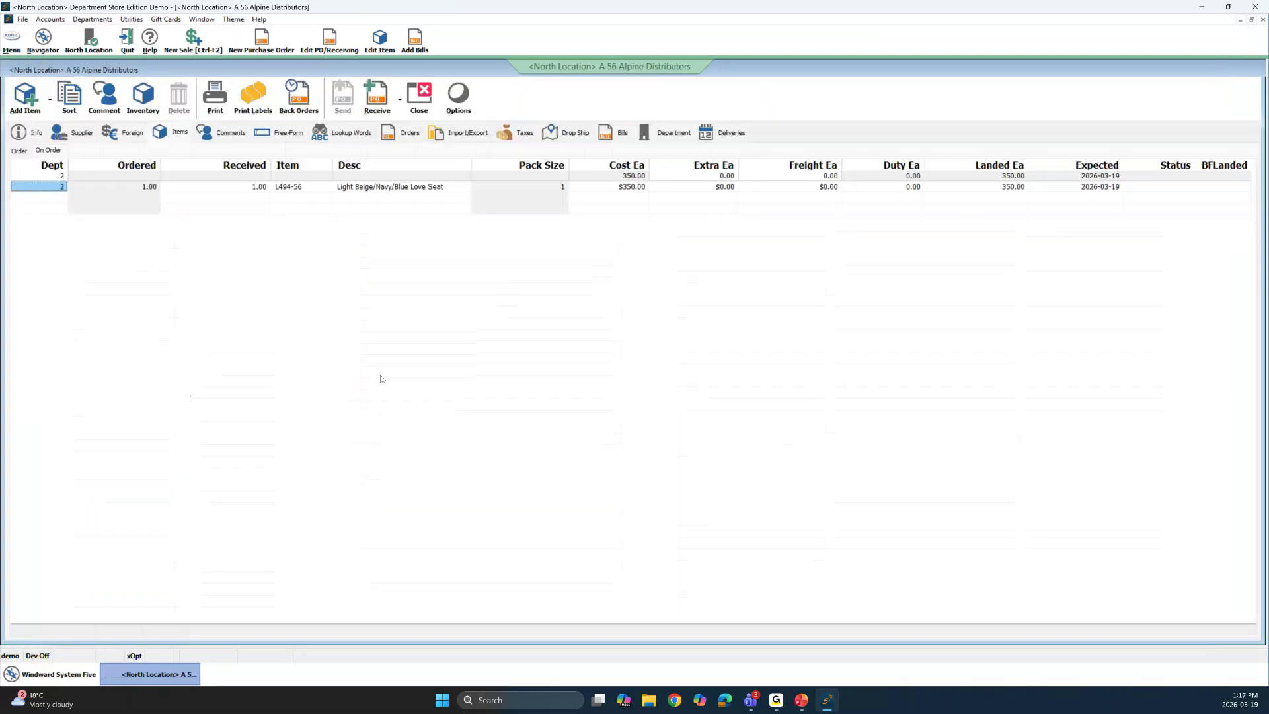
pyautogui.click(607, 186)
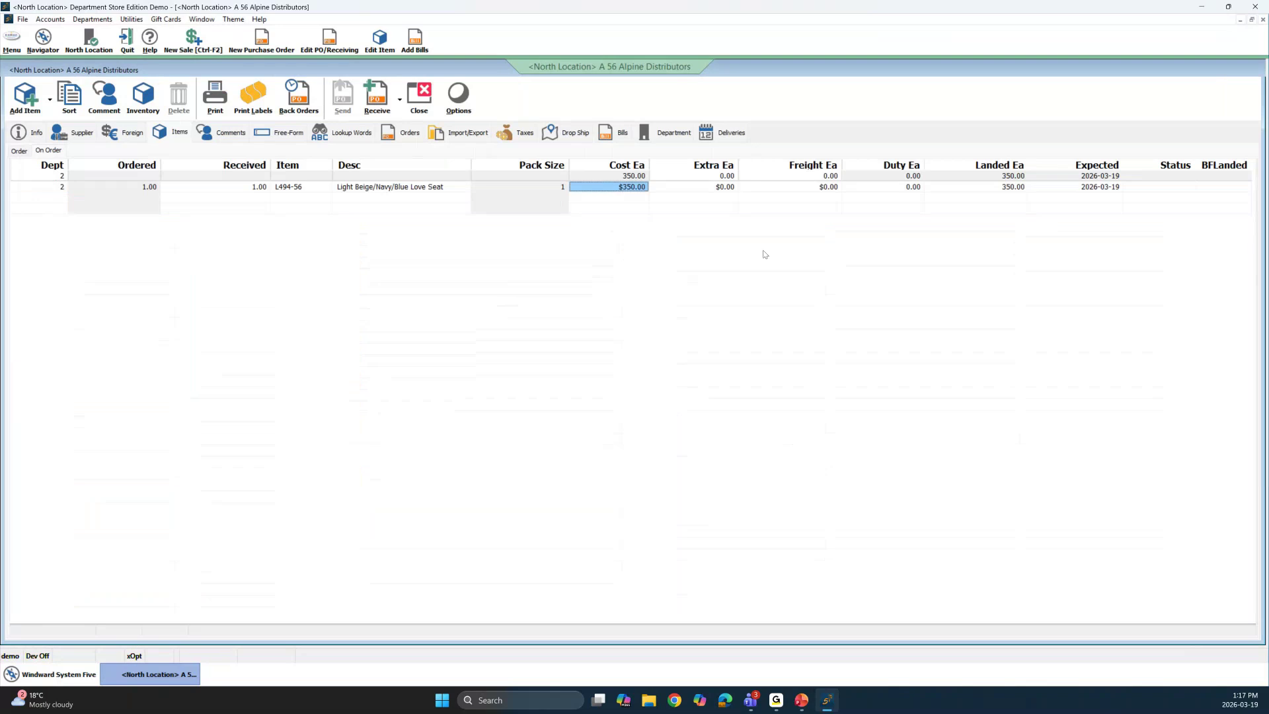
pyautogui.write('399')
pyautogui.press('Return')
# - Receive the love seat into inventory dated 2026-03-19, accept the inventory cost update, skip printing the receiving report and close the cost update list
pyautogui.click(372, 111)
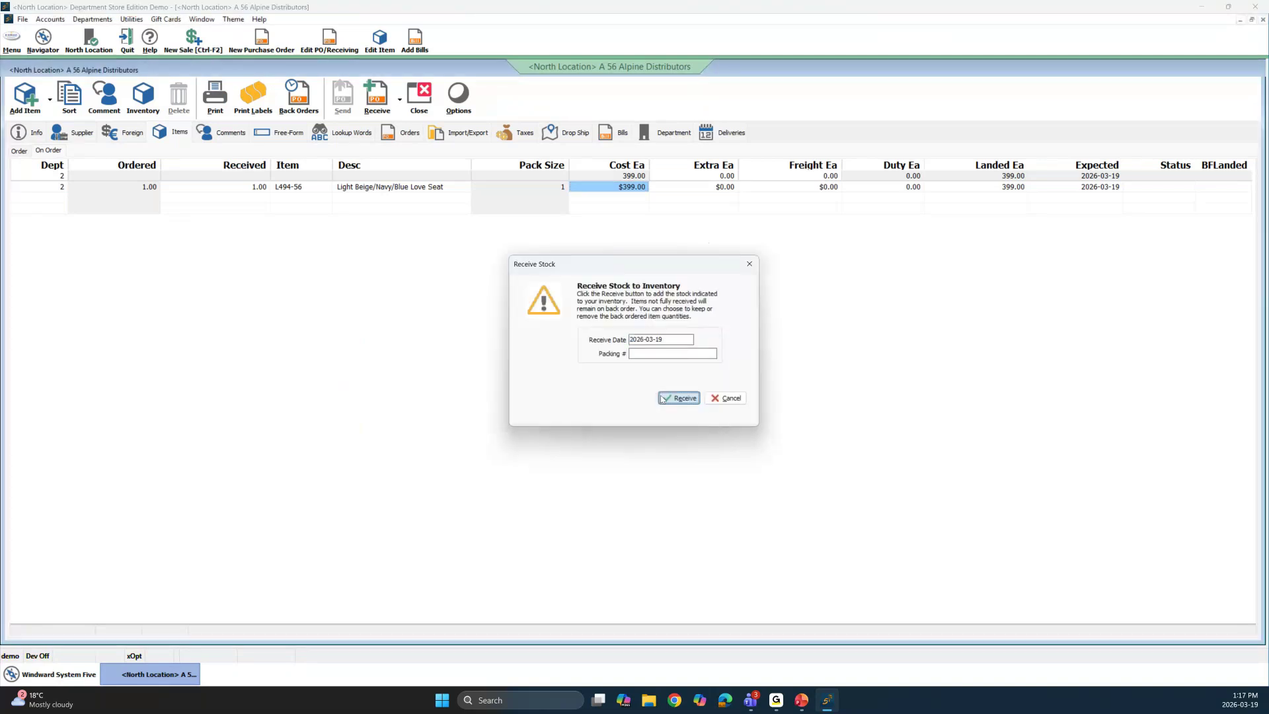
pyautogui.click(663, 399)
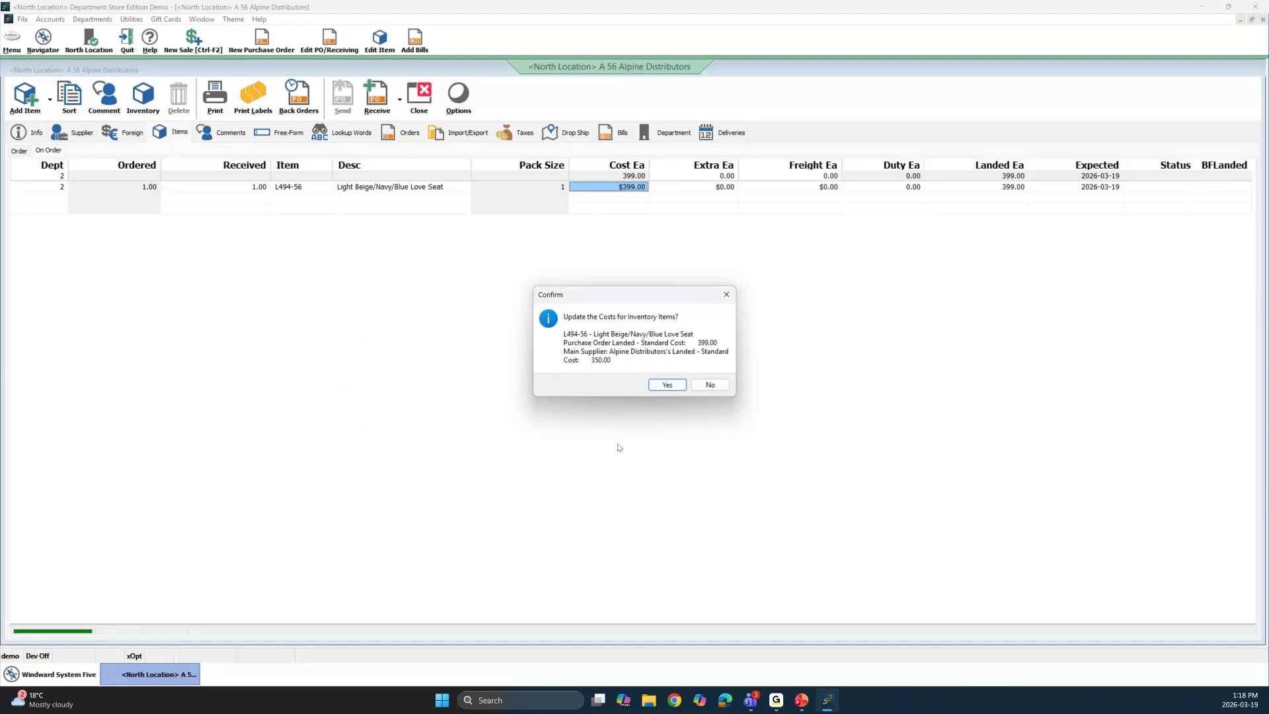
pyautogui.click(660, 386)
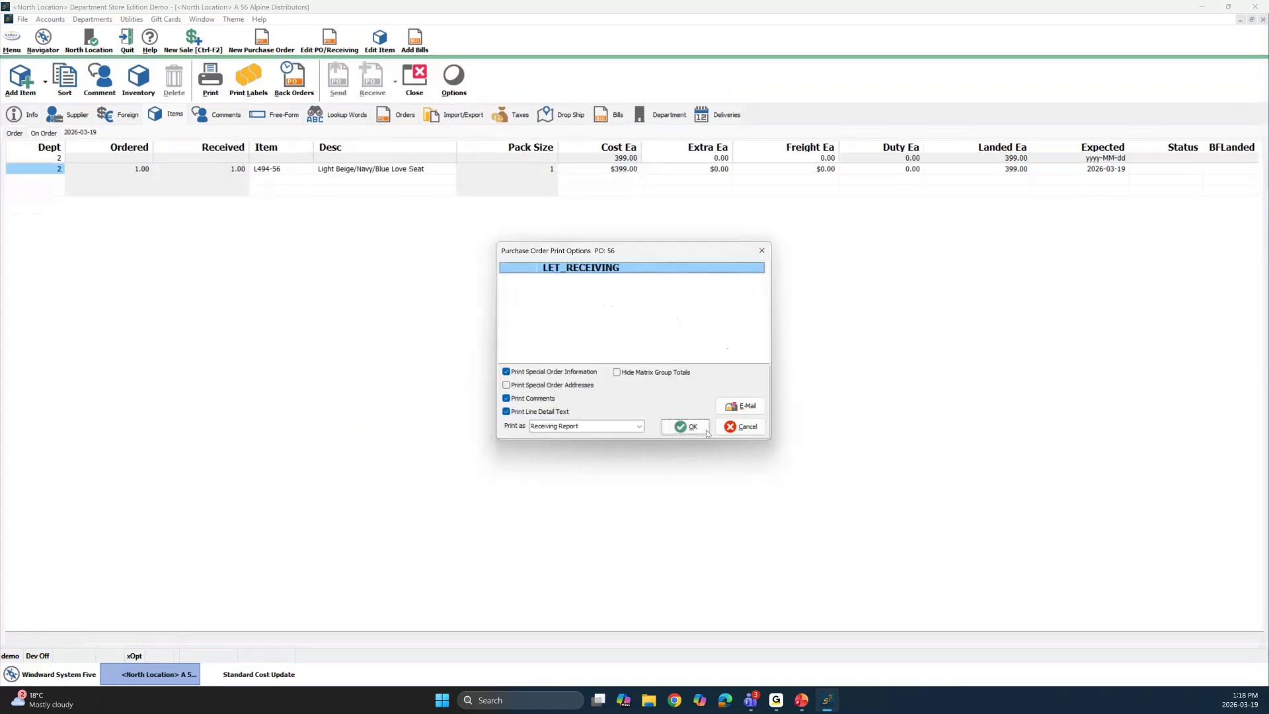
pyautogui.click(733, 428)
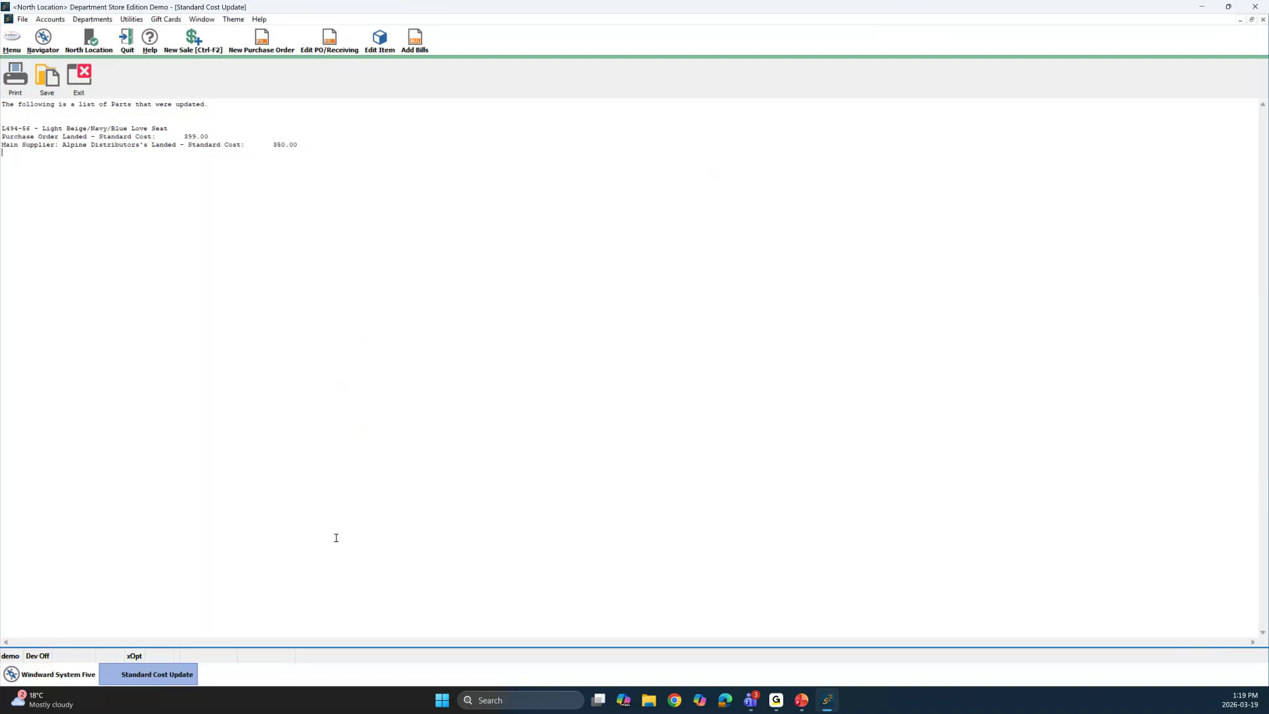
pyautogui.click(80, 80)
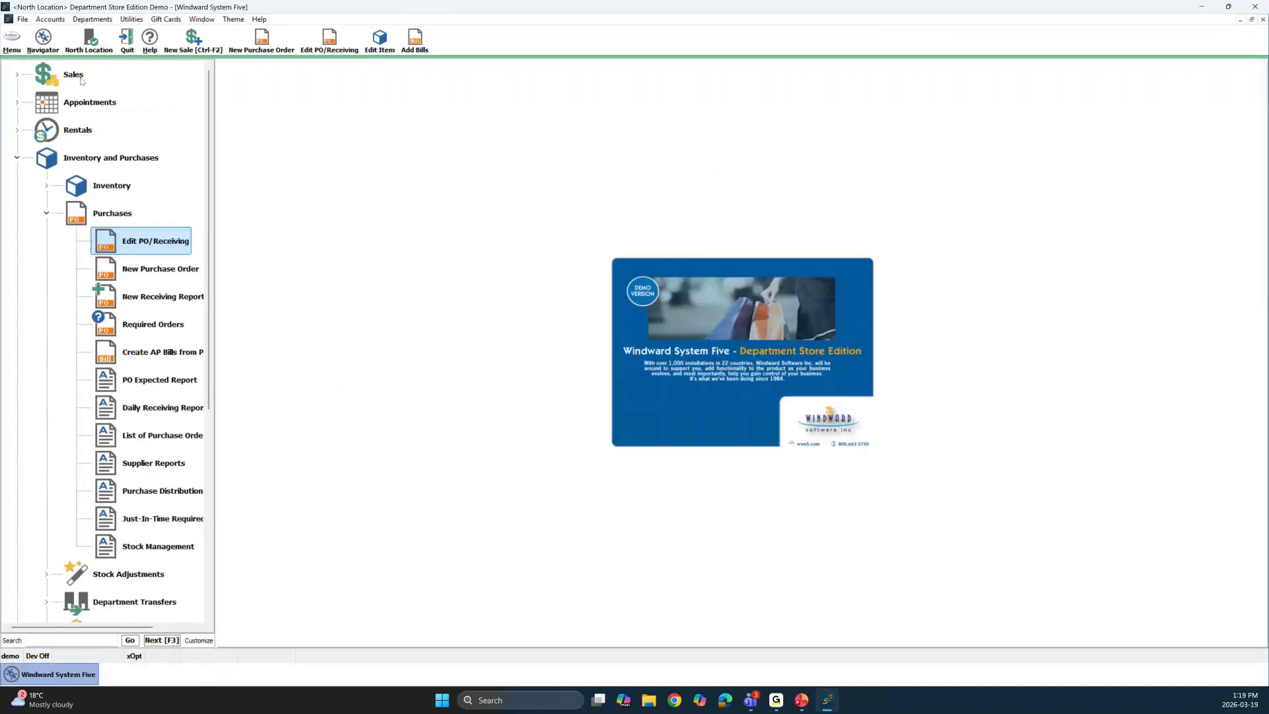
# - Open the L494-56 love seat's inventory record and review its standard, average and next costs and its retail price levels
pyautogui.click(112, 186)
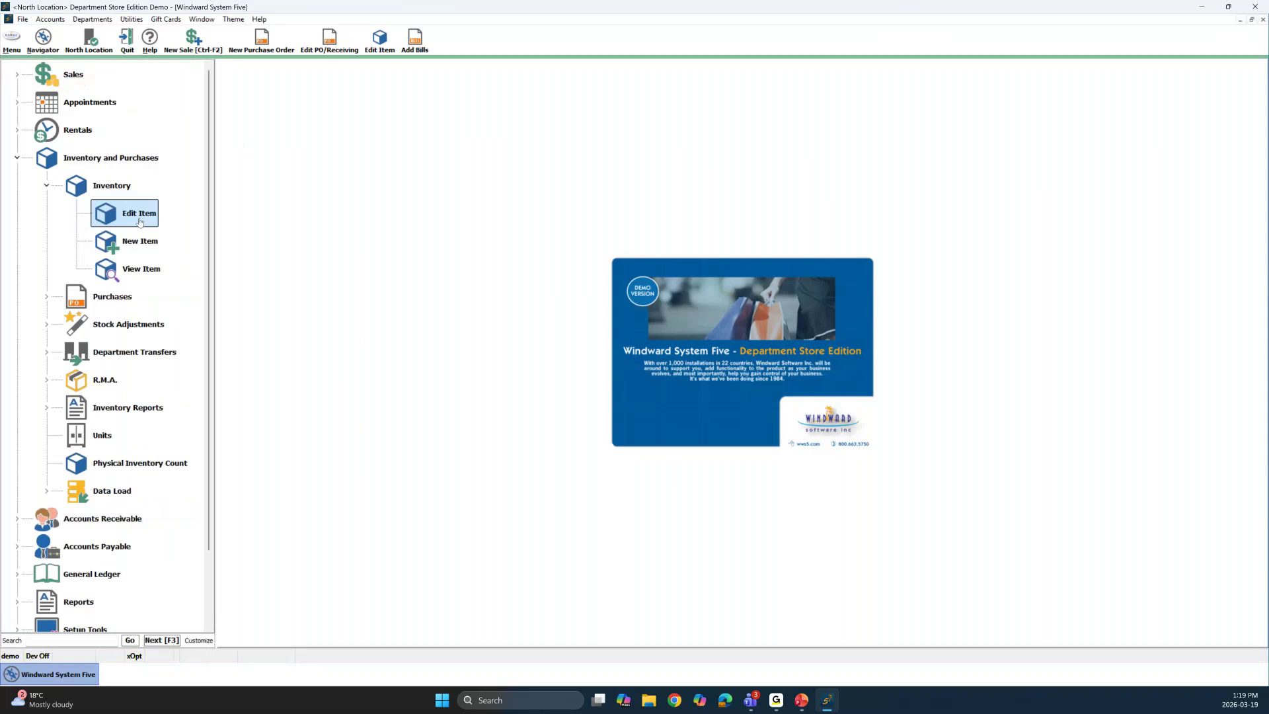
pyautogui.click(139, 221)
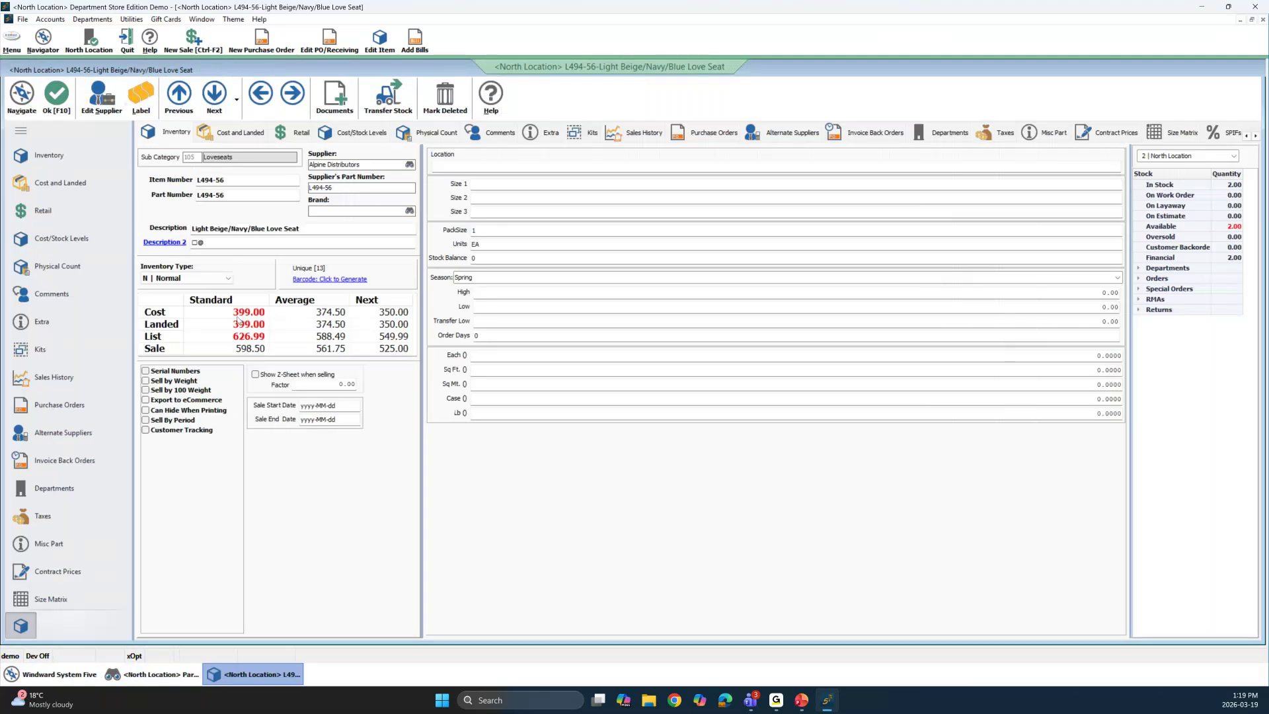
pyautogui.click(224, 312)
pyautogui.press('Tab')
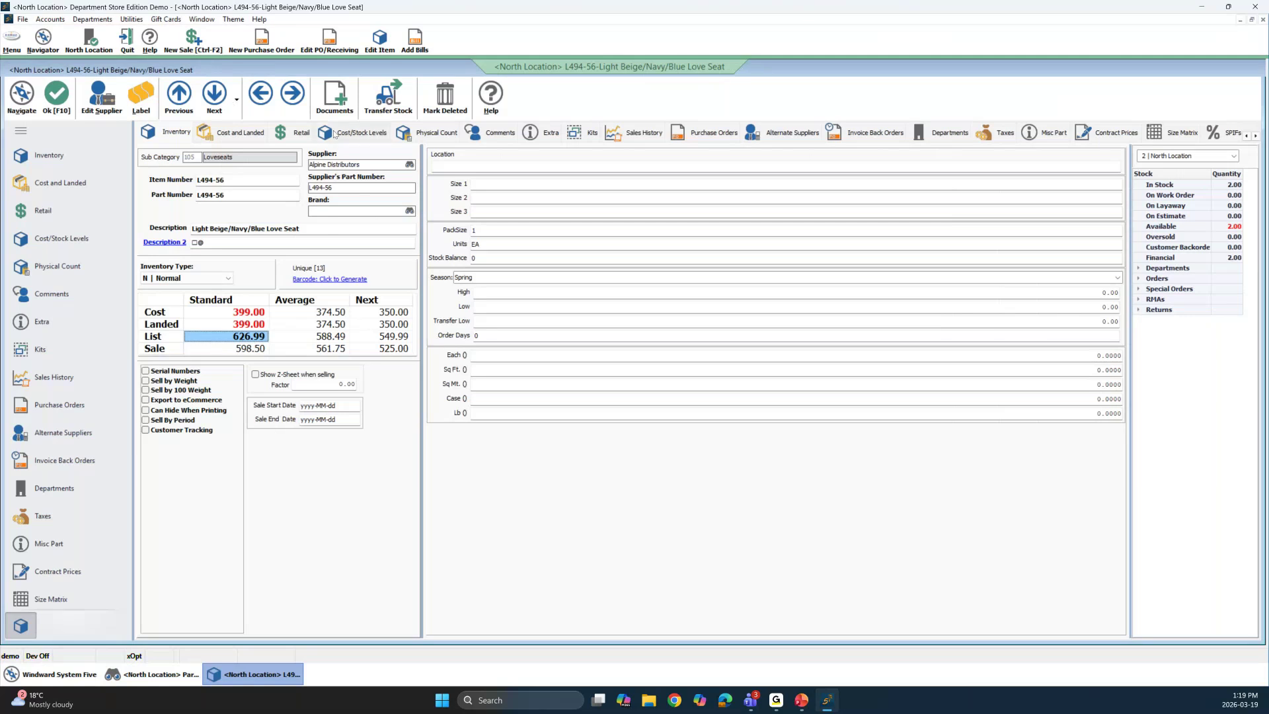
pyautogui.click(291, 134)
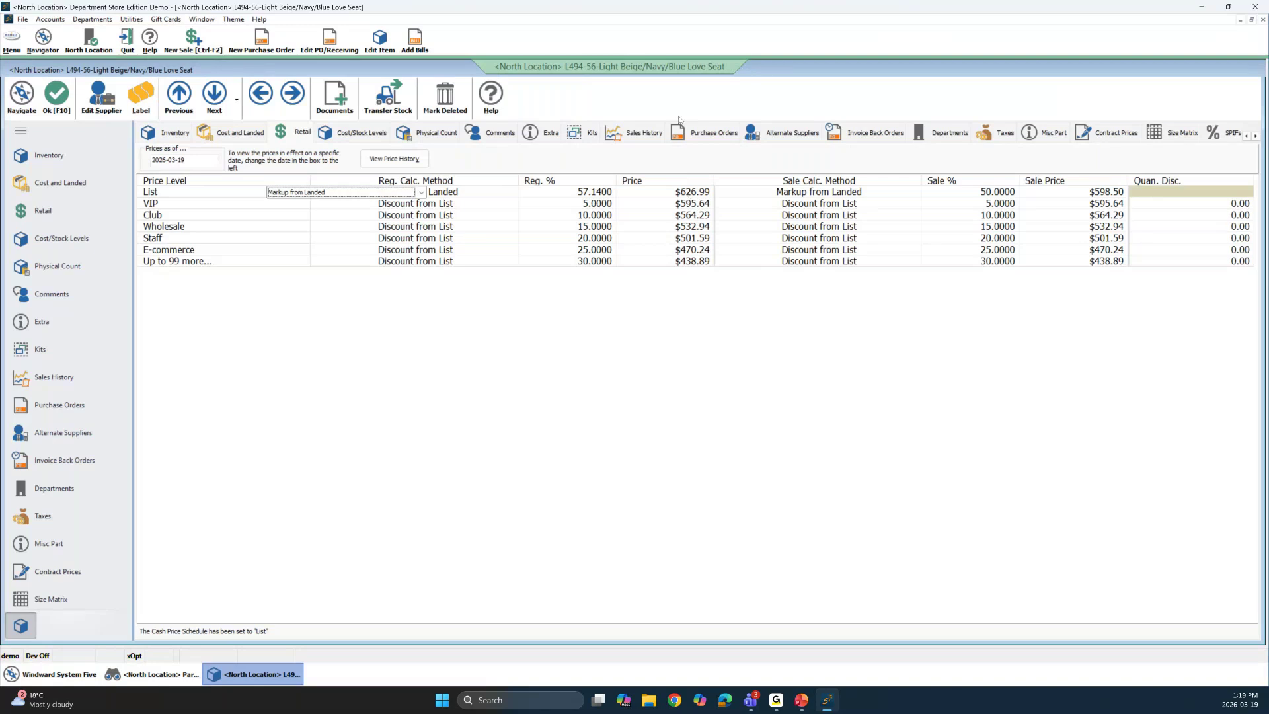
# - Check the love seat's landed costs per received unit in its cost and stock levels, and close the item
pyautogui.click(361, 132)
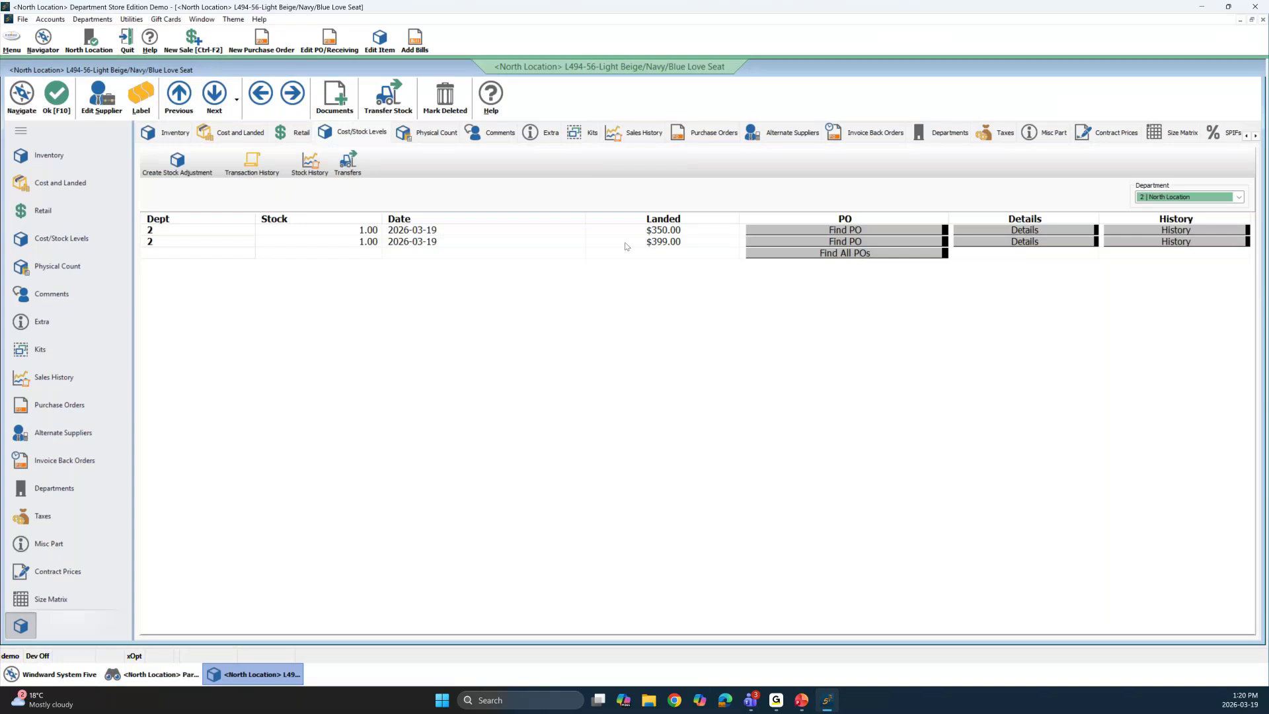
pyautogui.press('F10')
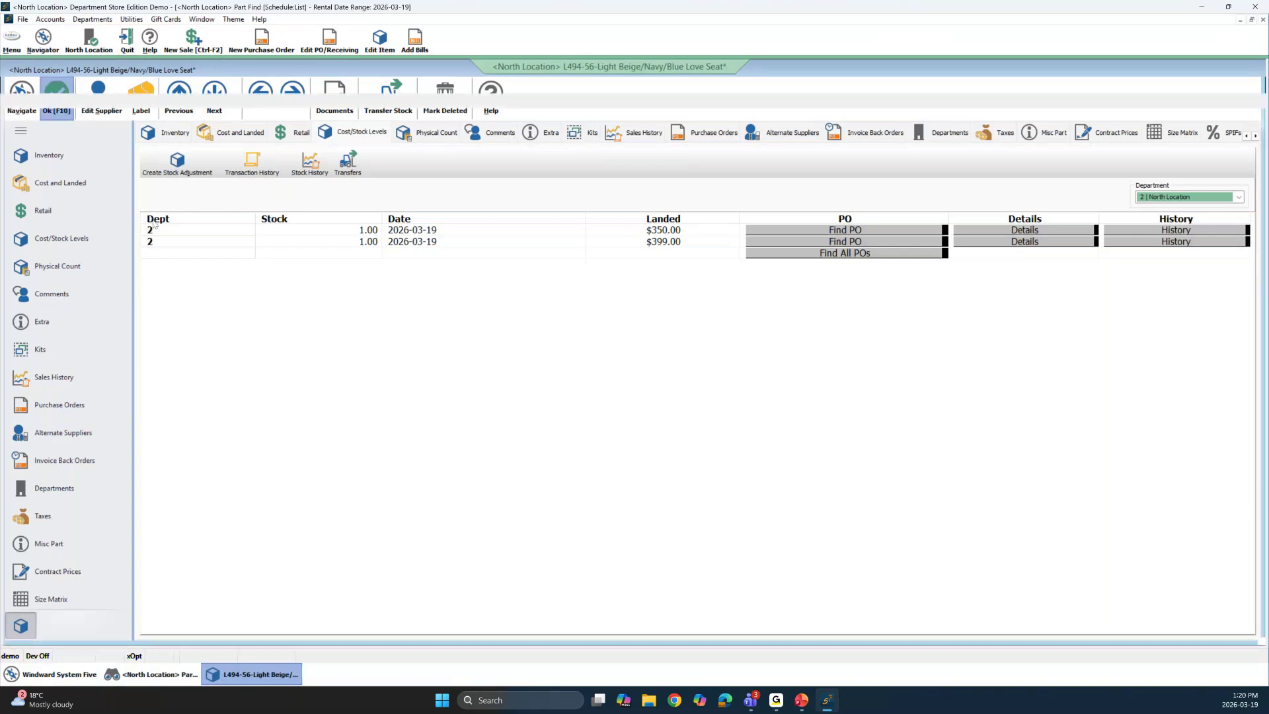
pyautogui.click(117, 72)
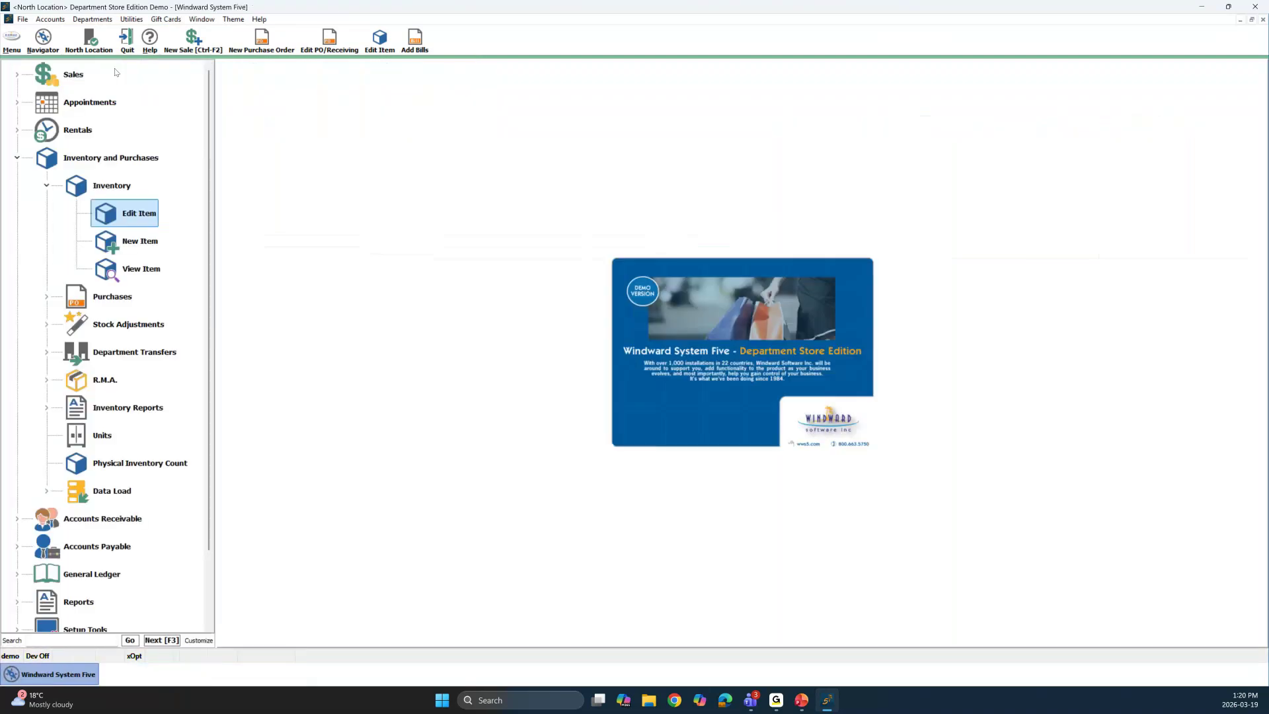
# - Start a new accounts payable bill for the supplier Alpine Distributors
pyautogui.doubleClick(100, 157)
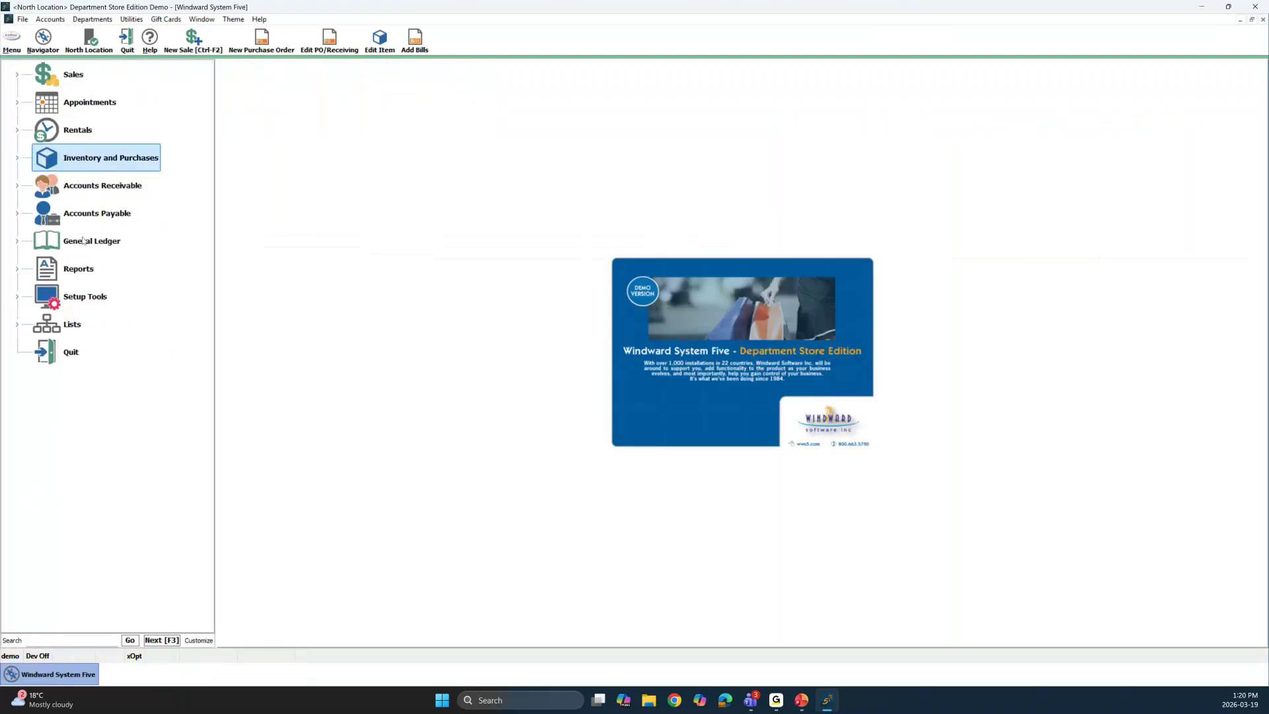
pyautogui.doubleClick(97, 213)
pyautogui.doubleClick(100, 268)
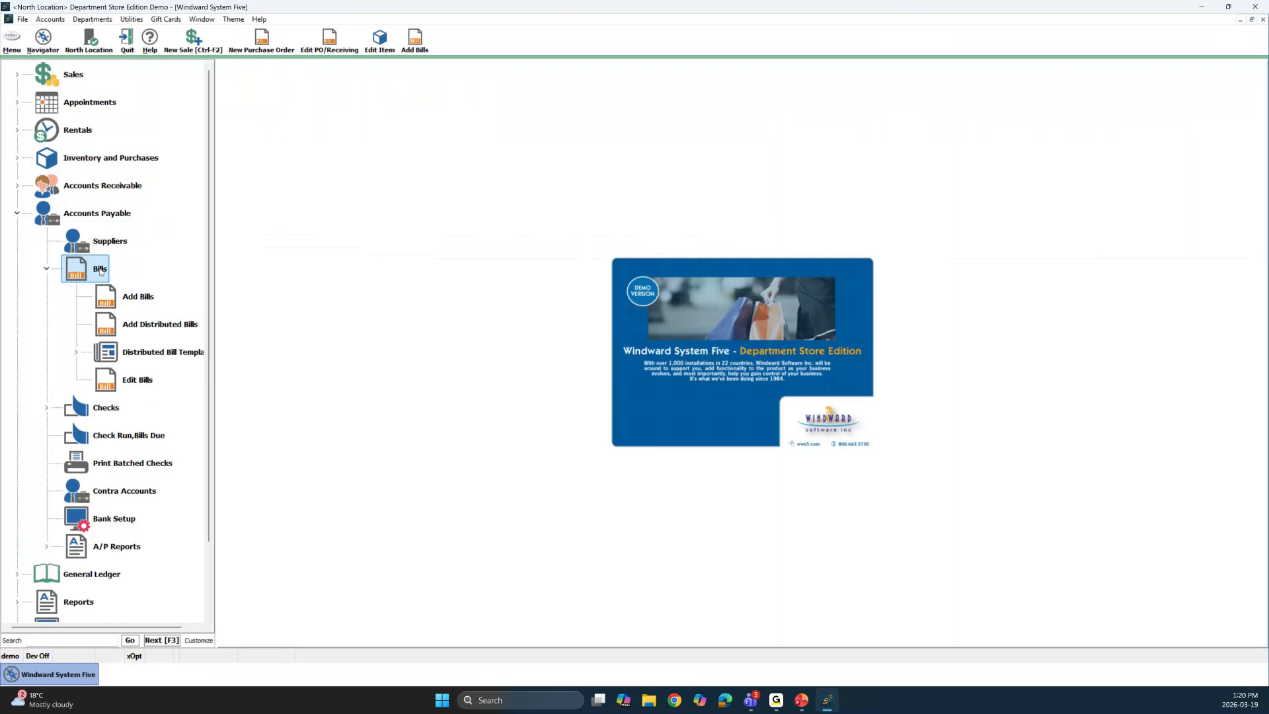
pyautogui.doubleClick(139, 298)
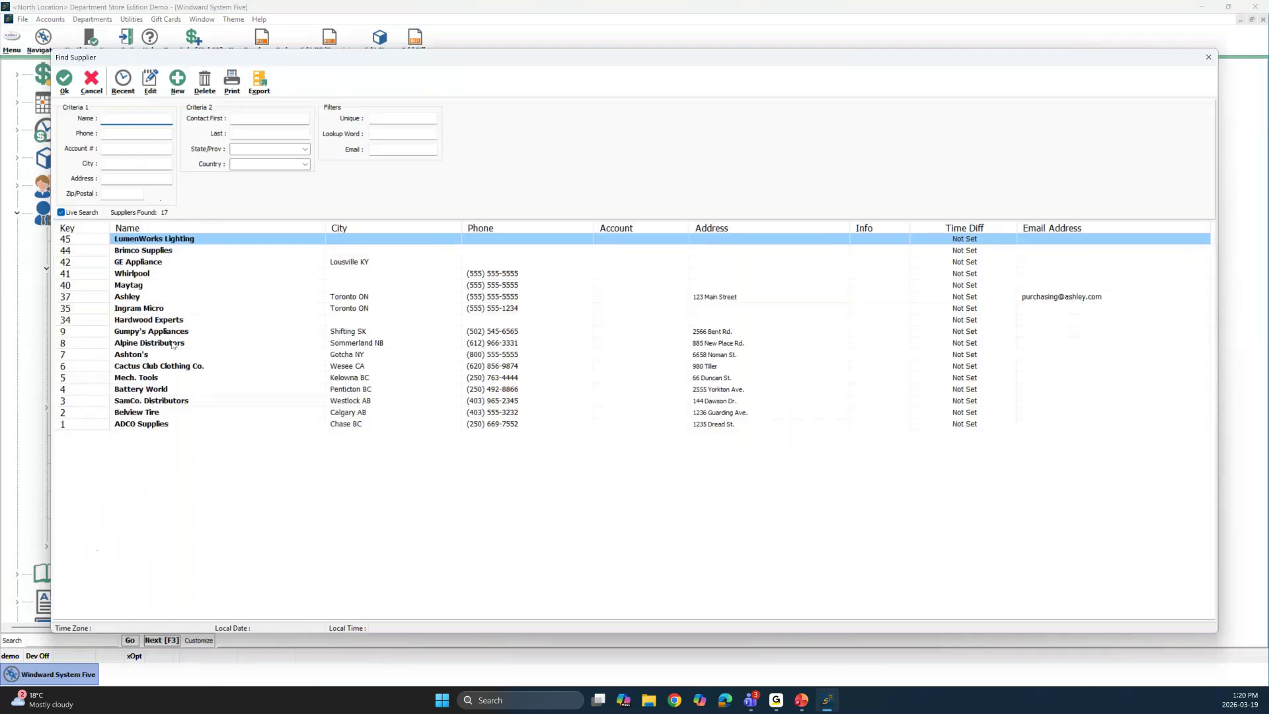
pyautogui.click(173, 344)
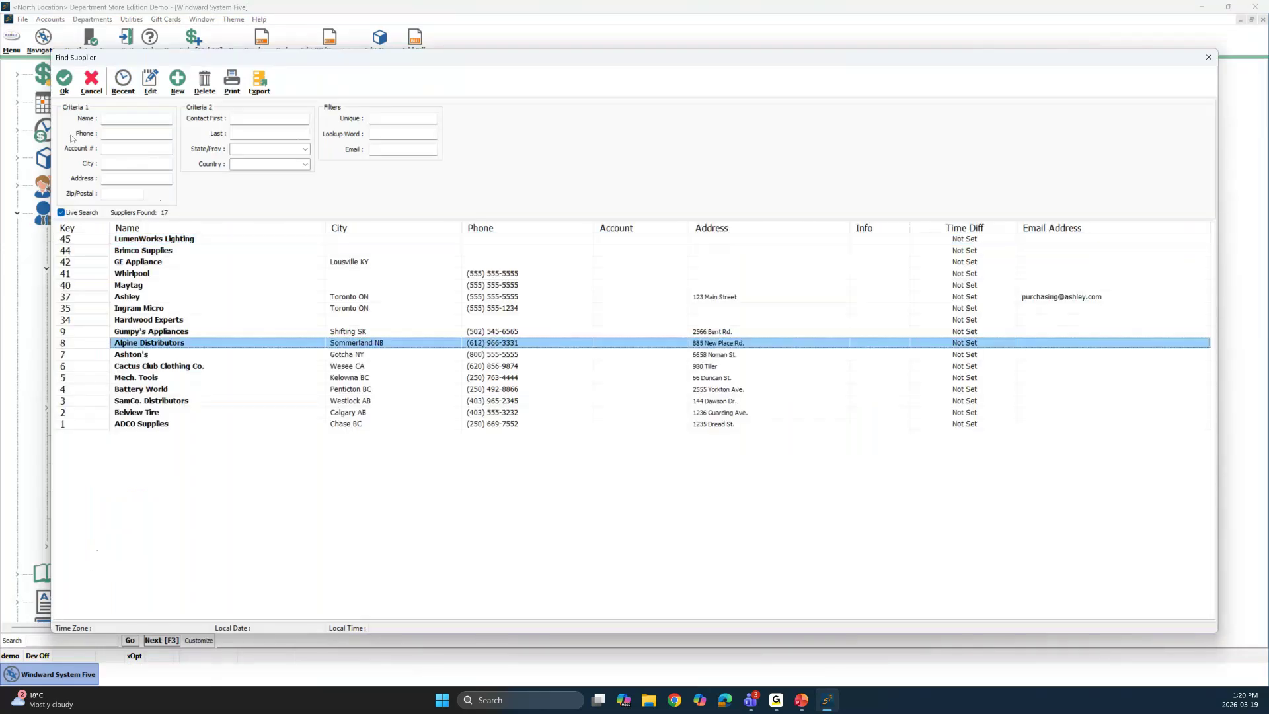
pyautogui.press('Return')
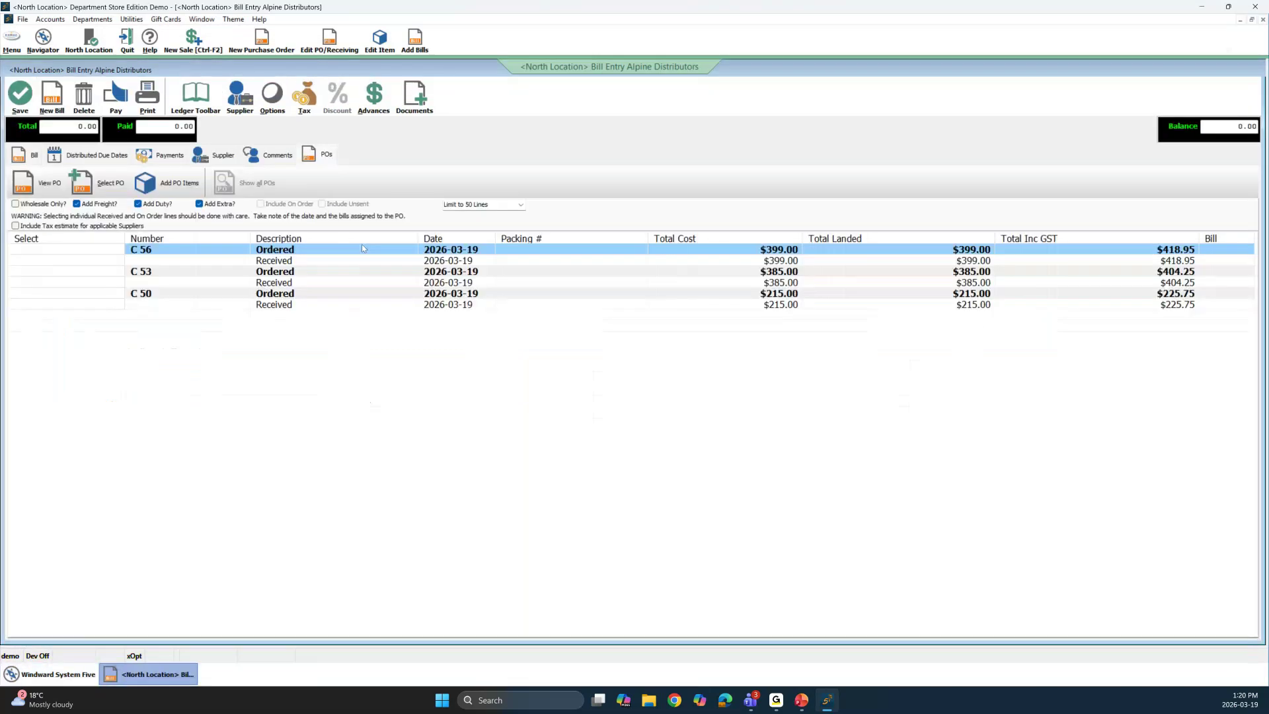
# - Add the received $399.00 love seat order's items to the bill, add the total tax and enter the bill number
pyautogui.click(72, 262)
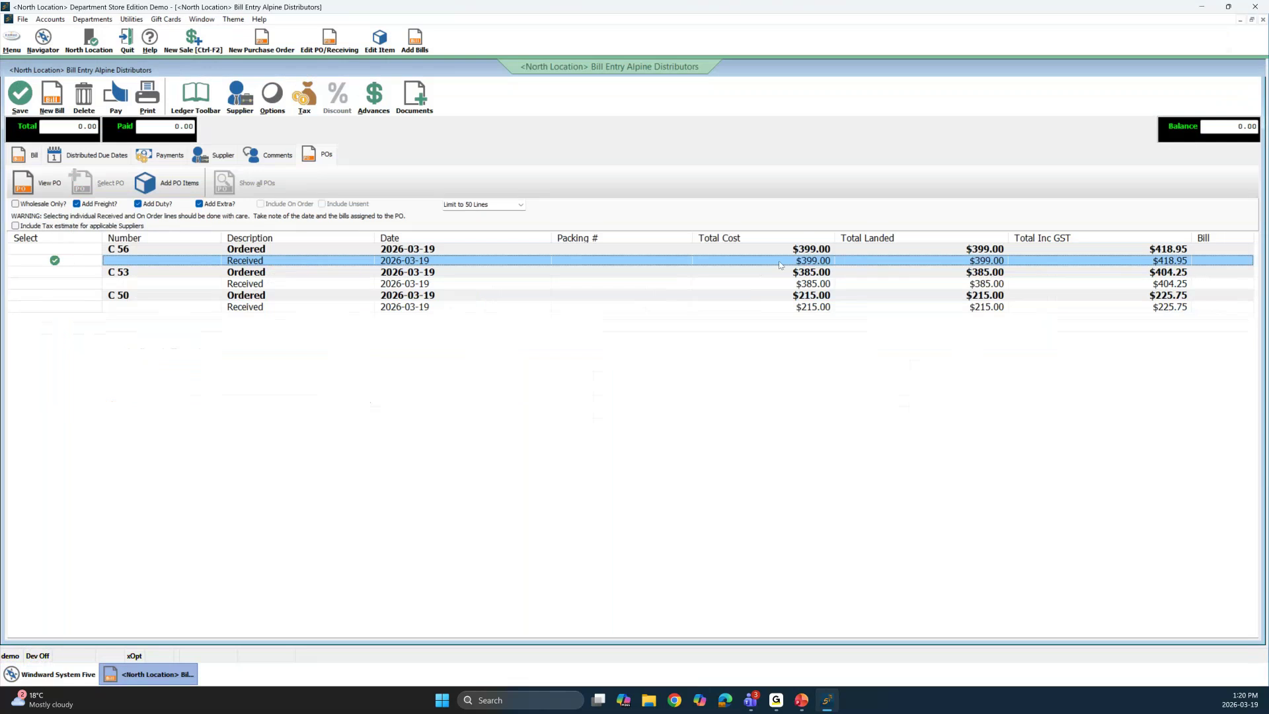
pyautogui.click(169, 185)
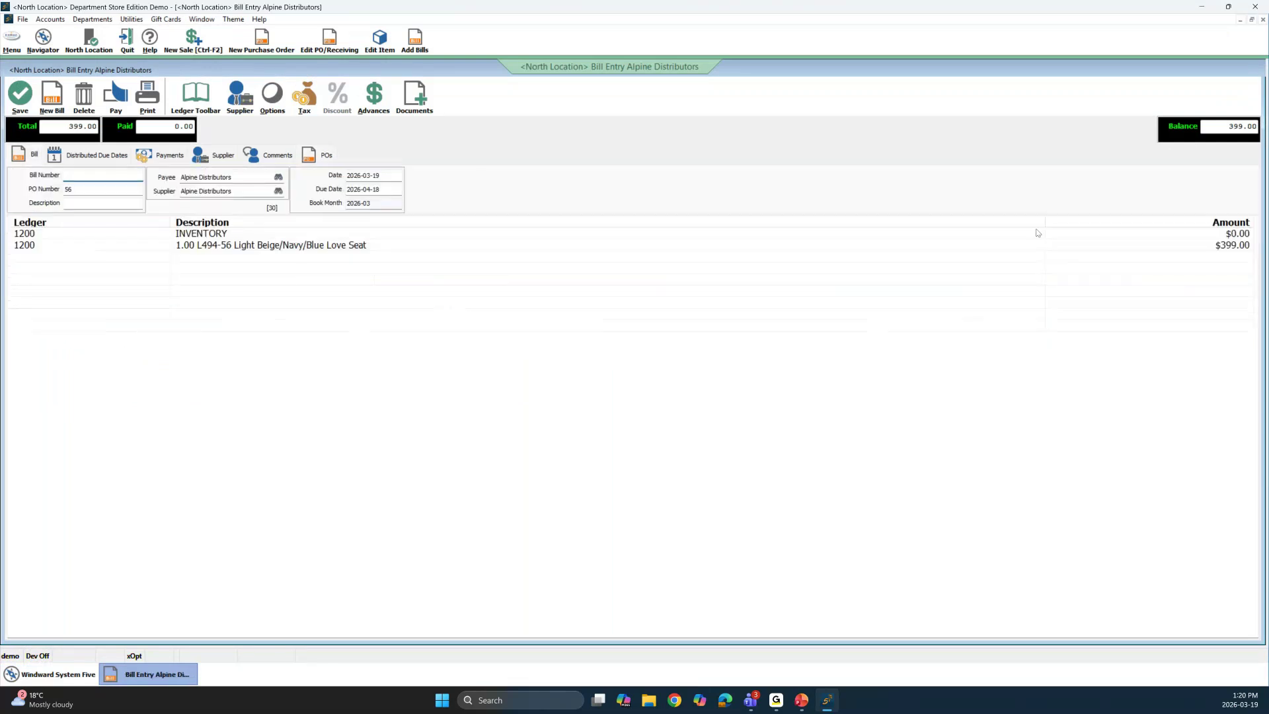
pyautogui.click(316, 107)
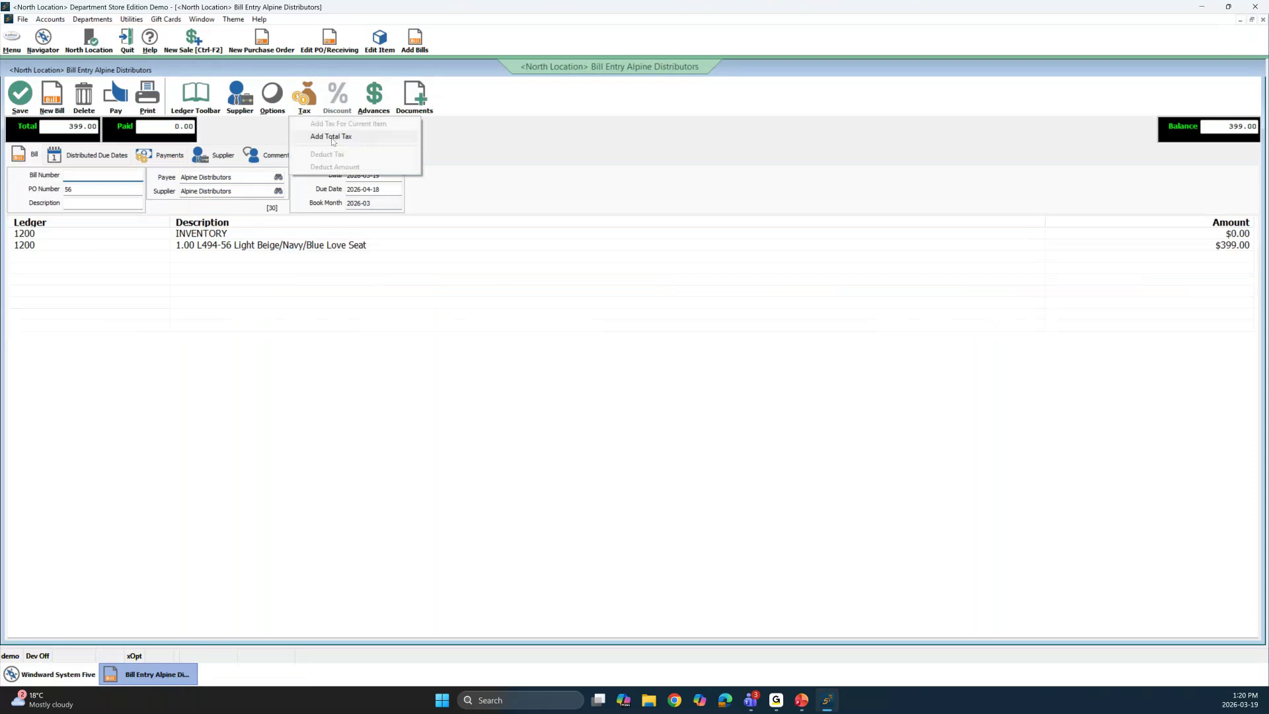
pyautogui.click(332, 139)
pyautogui.write('6475')
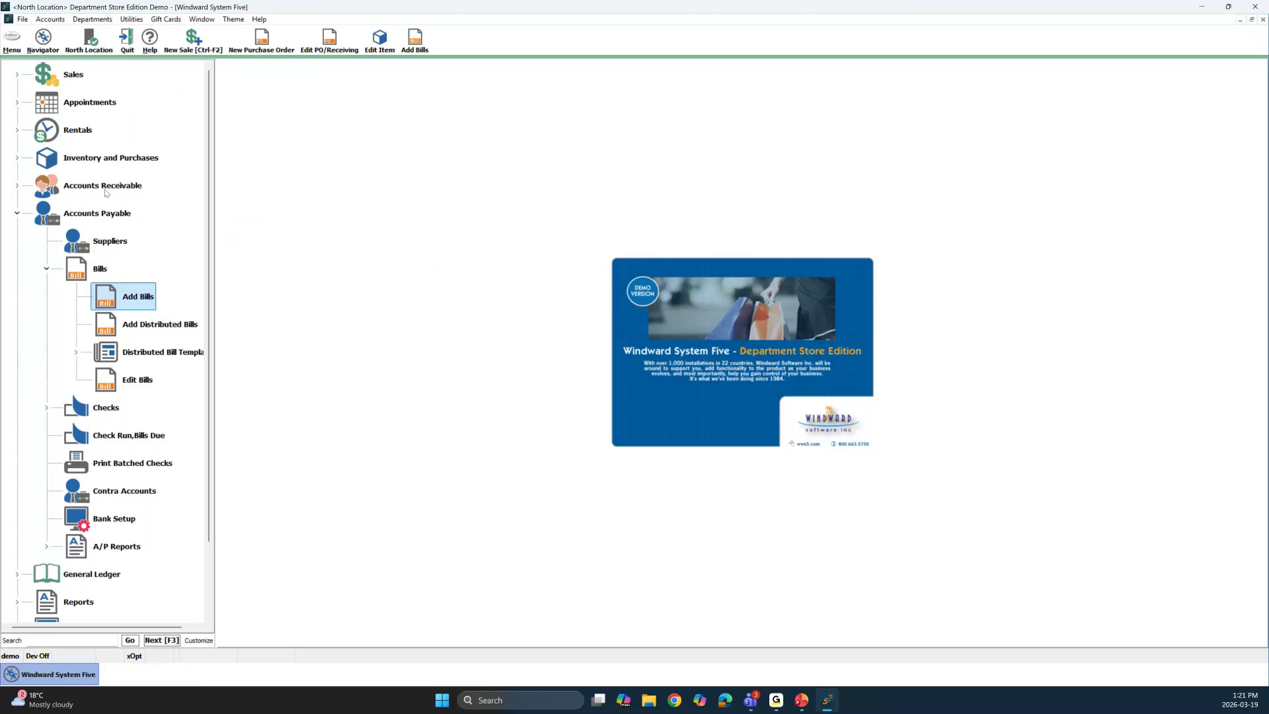
# - Start a third purchase order for Alpine Distributors
pyautogui.click(109, 158)
pyautogui.click(101, 216)
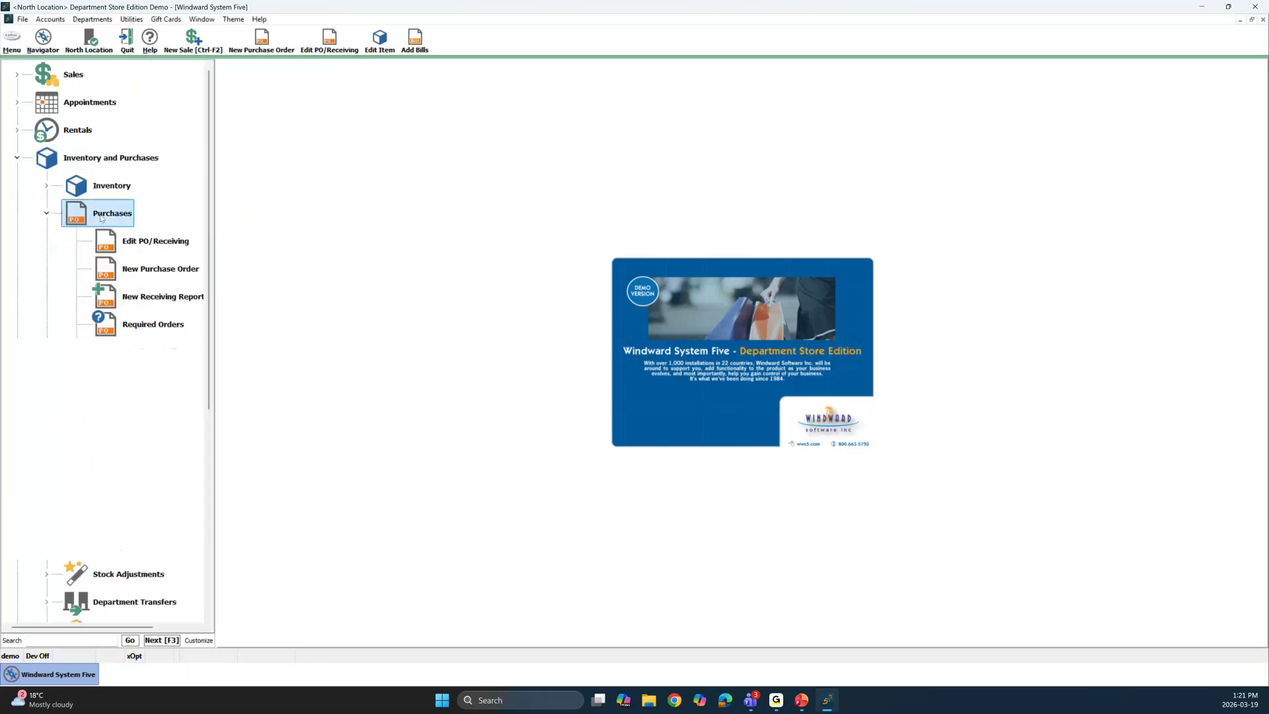
pyautogui.click(143, 269)
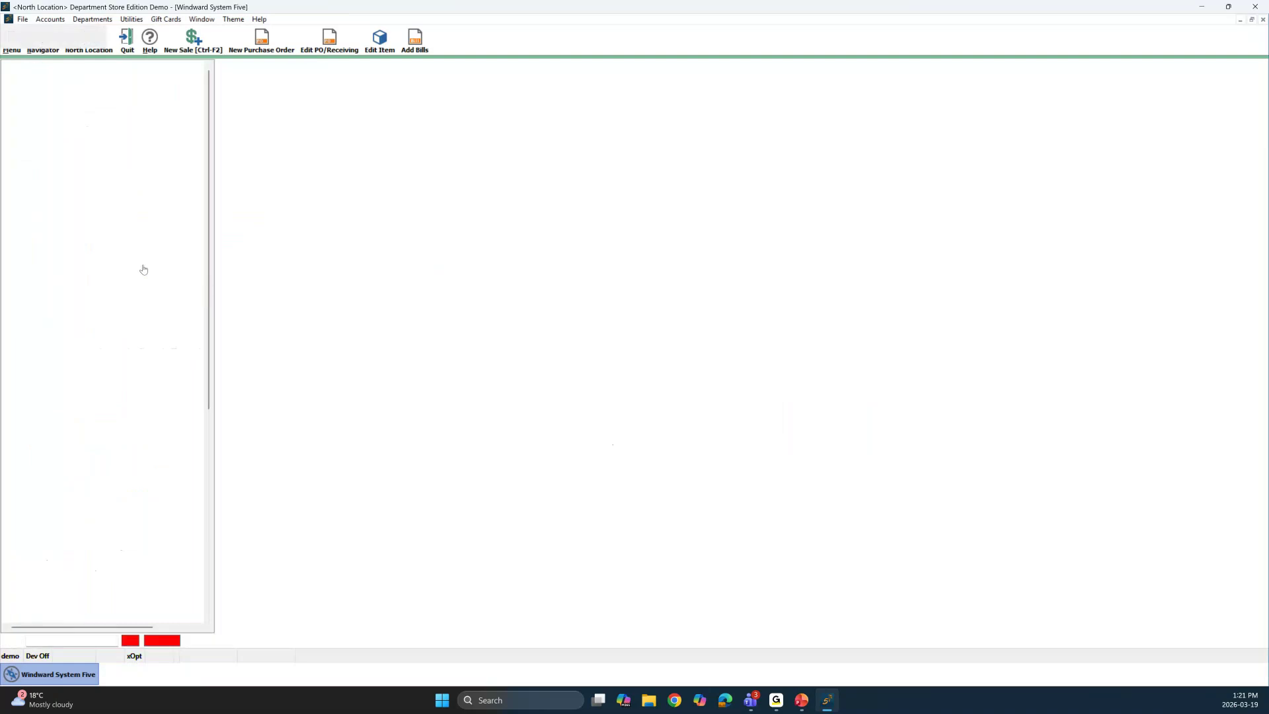
pyautogui.click(121, 83)
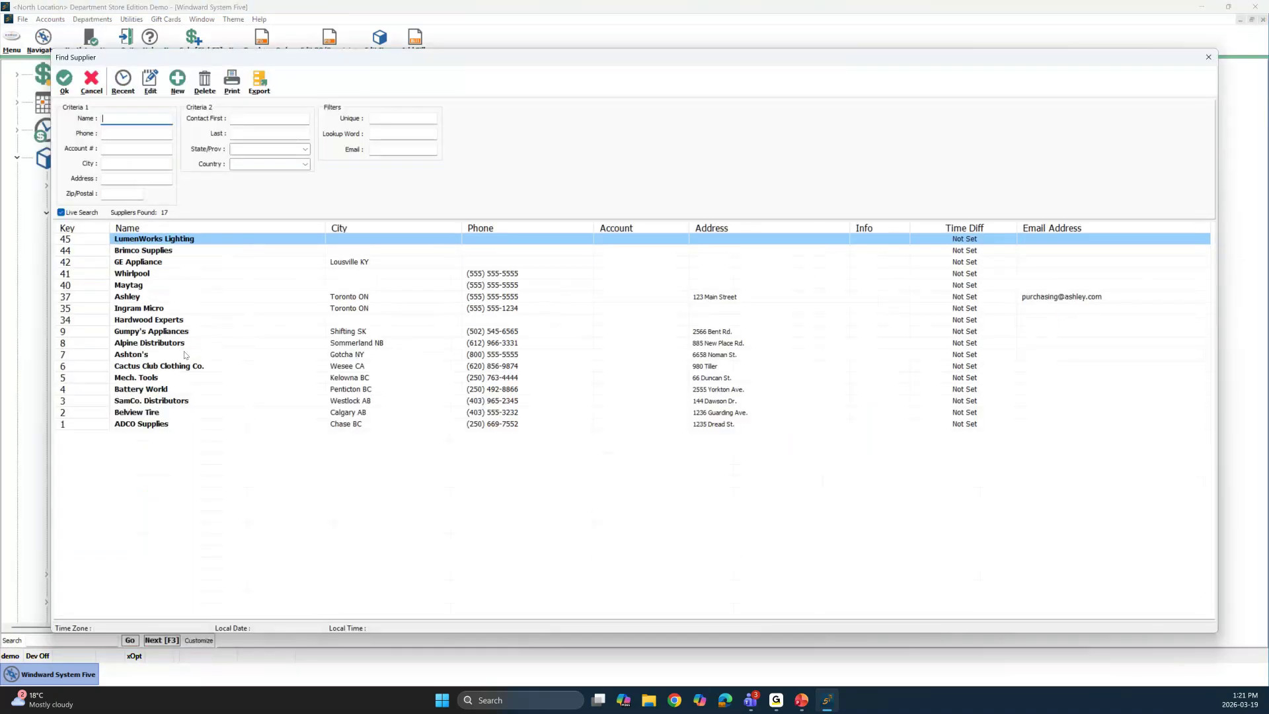
pyautogui.click(66, 80)
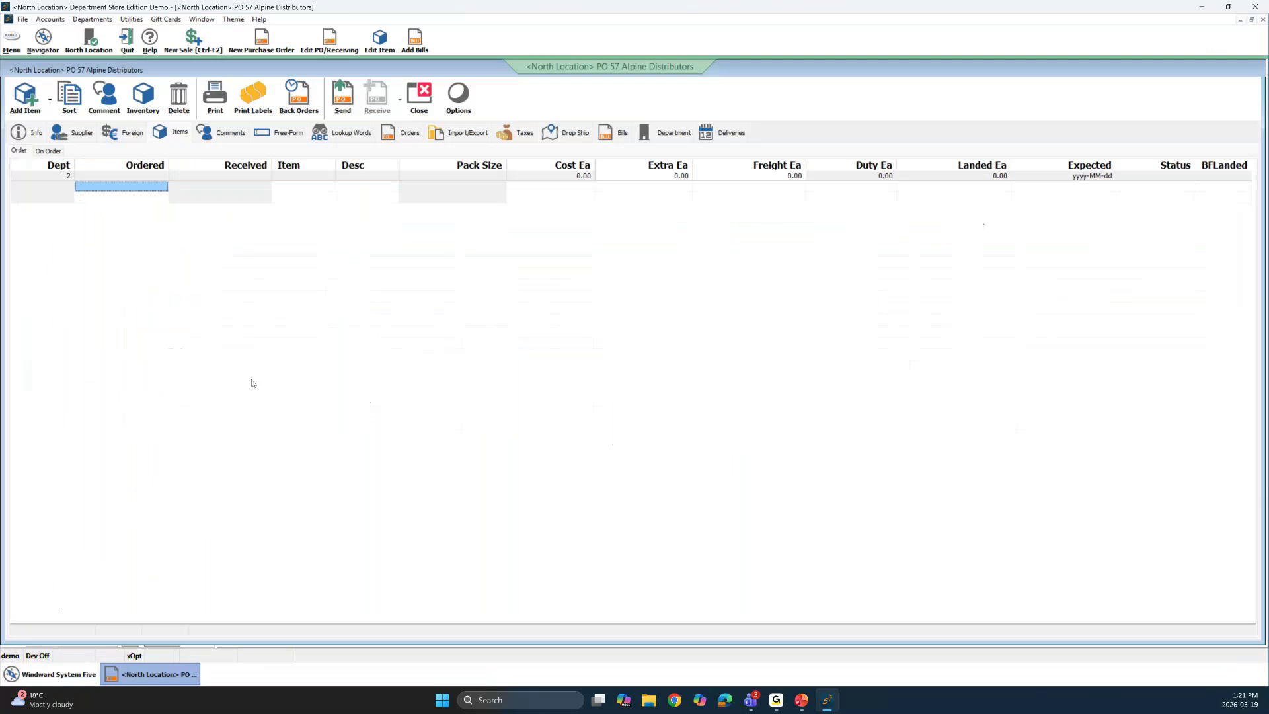
# - Add one L494-56 Light Beige/Navy/Blue Love Seat from the Loveseats sub category to the purchase order
pyautogui.click(31, 105)
pyautogui.click(66, 156)
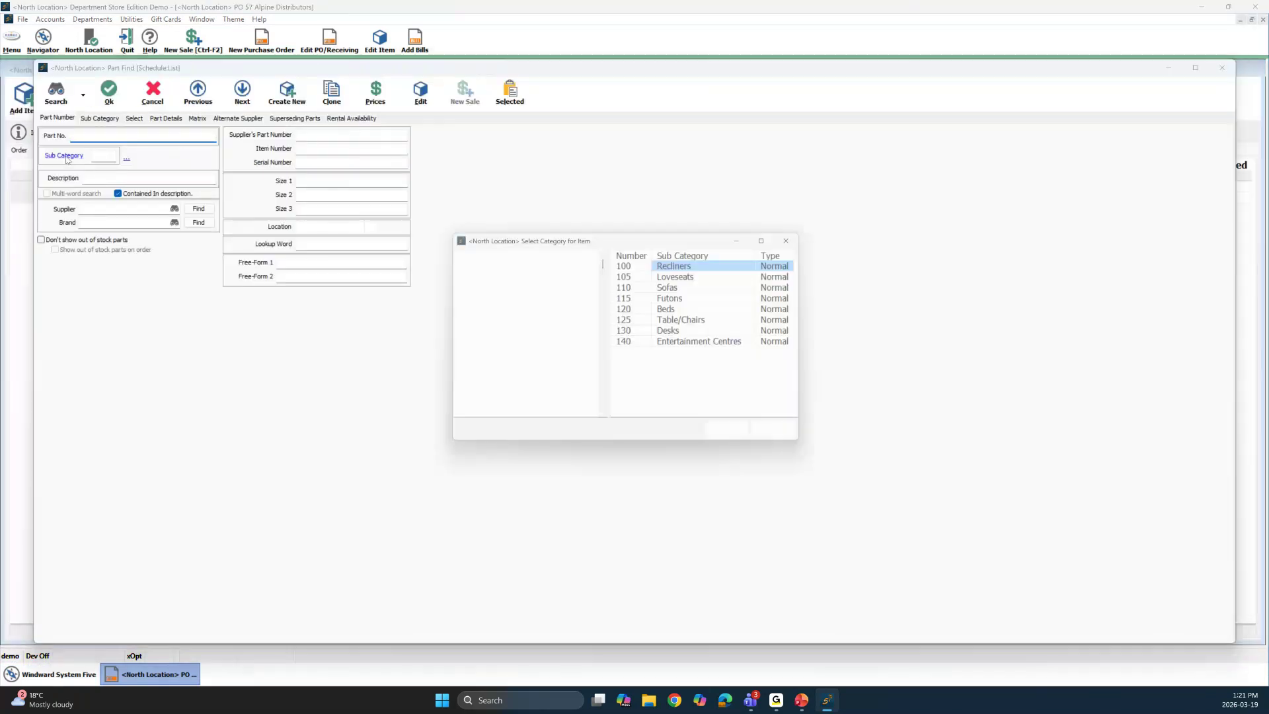
pyautogui.press('Down')
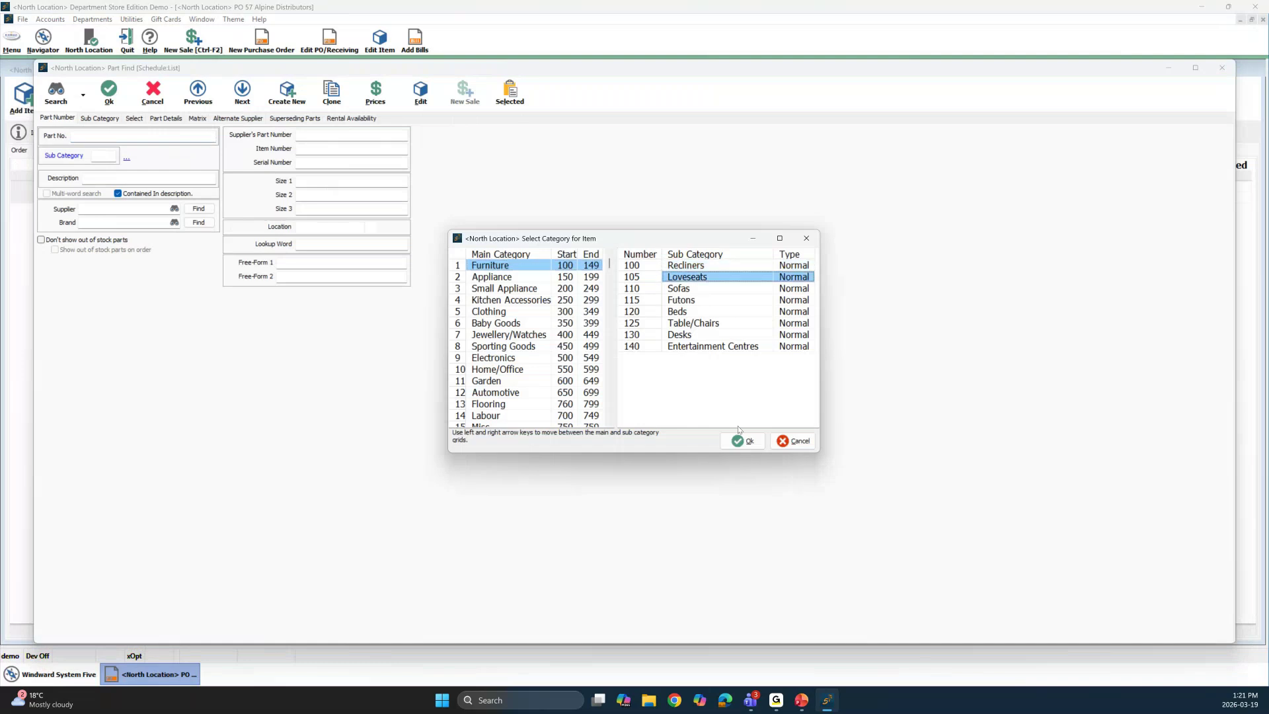
pyautogui.click(741, 440)
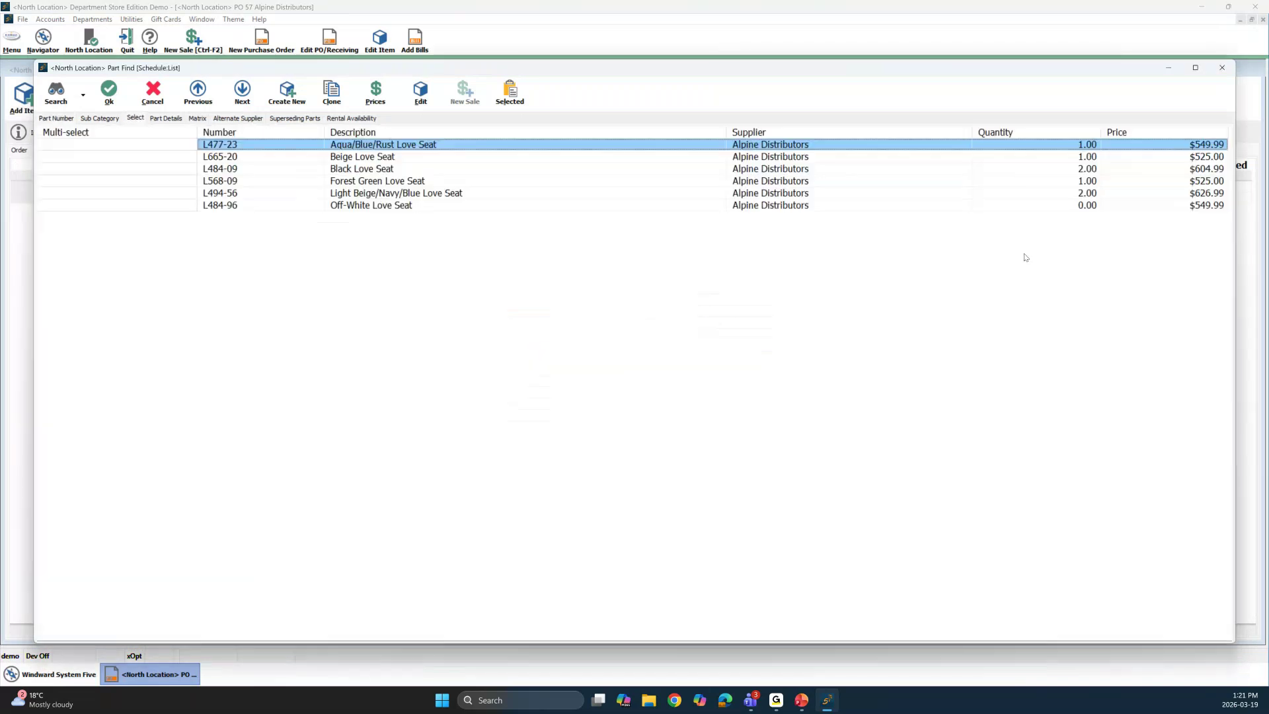
pyautogui.click(413, 193)
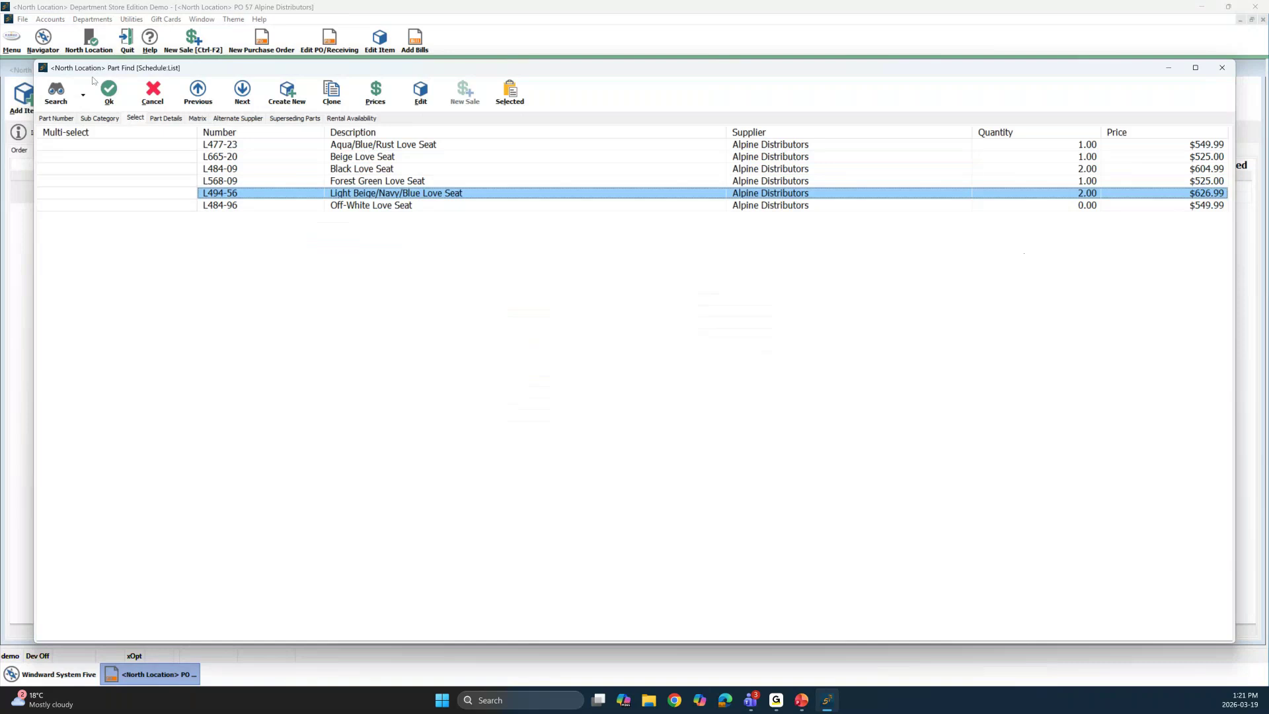
pyautogui.click(107, 90)
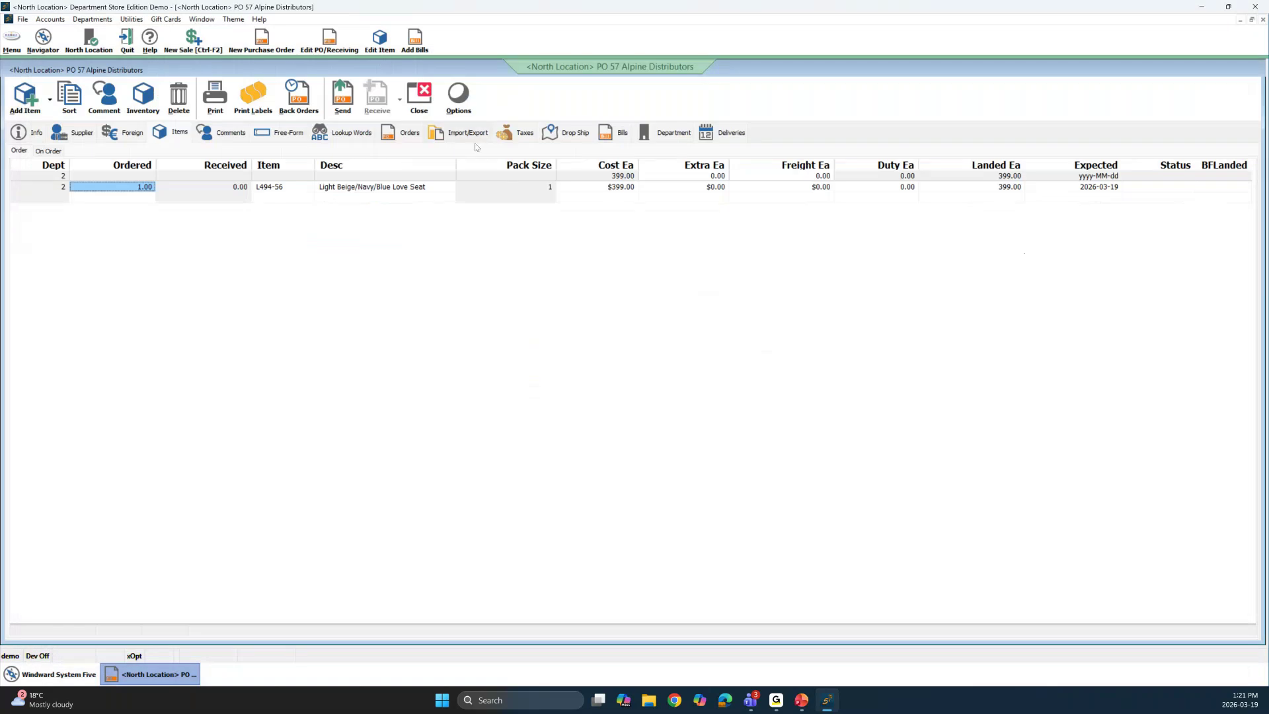
# - Send the love seat purchase order without printing it, and receive its one L494-56 love seat at $399.00
pyautogui.click(342, 105)
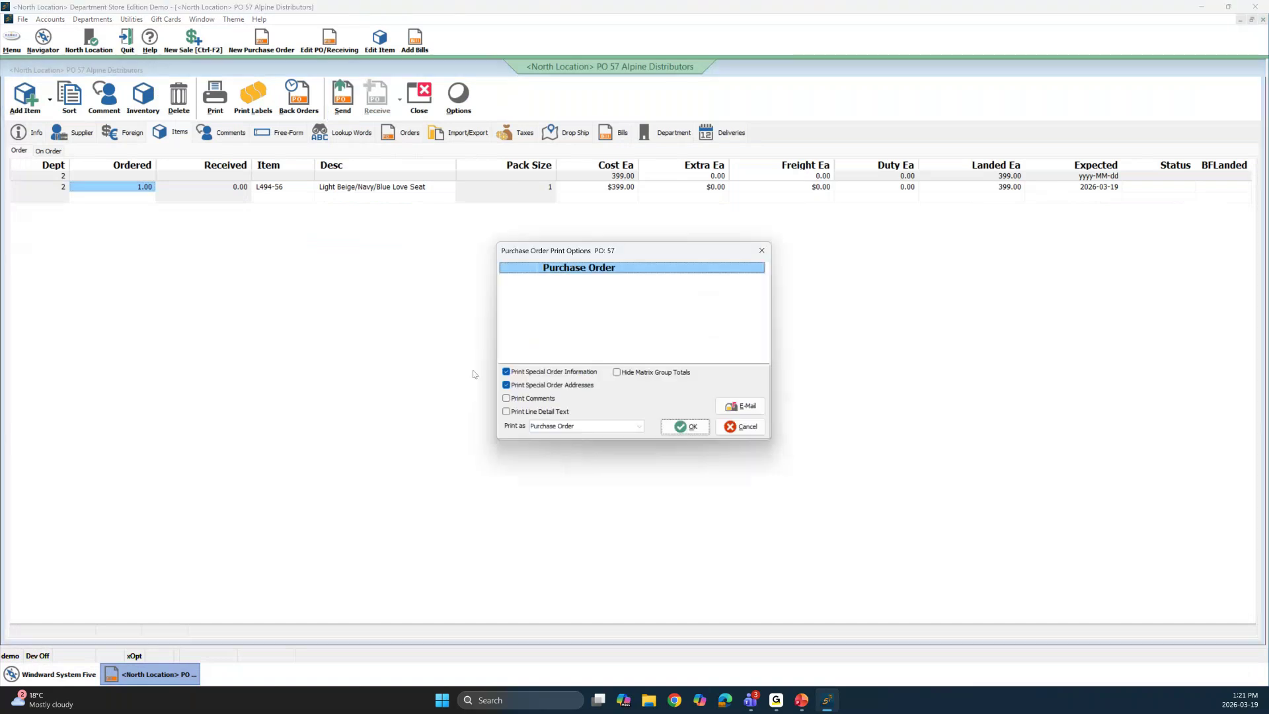
pyautogui.click(760, 429)
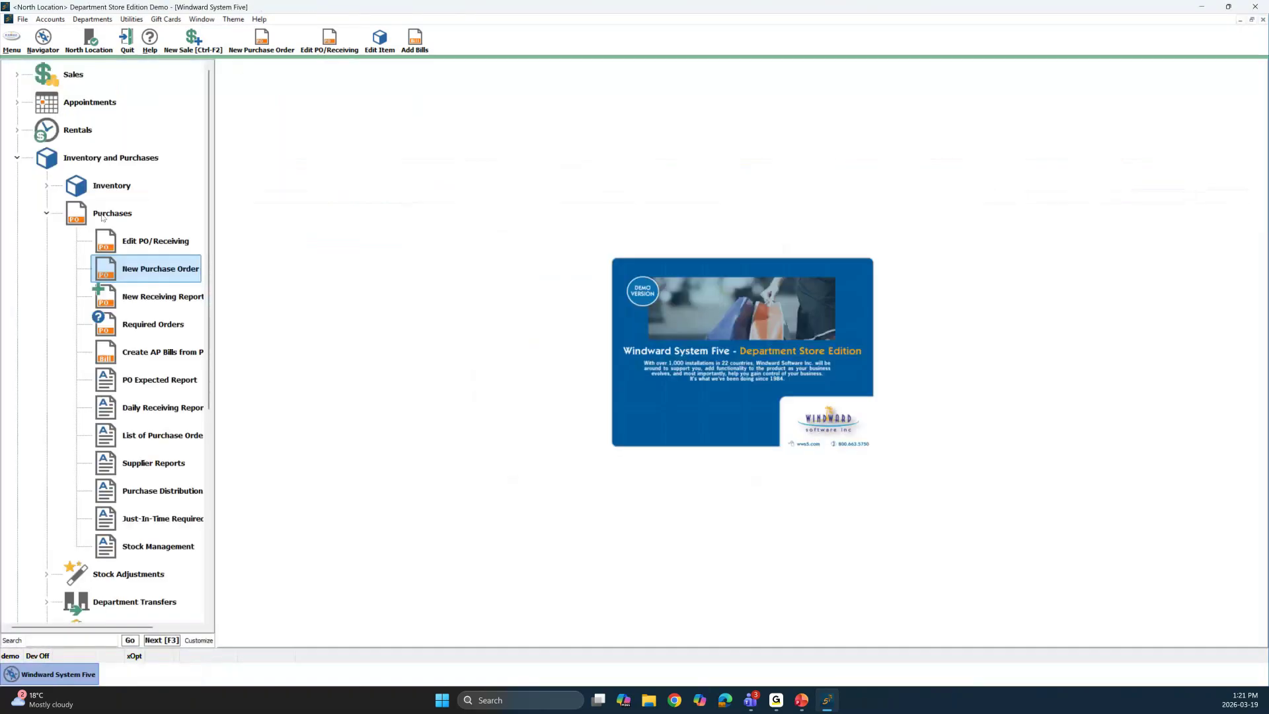
pyautogui.click(155, 240)
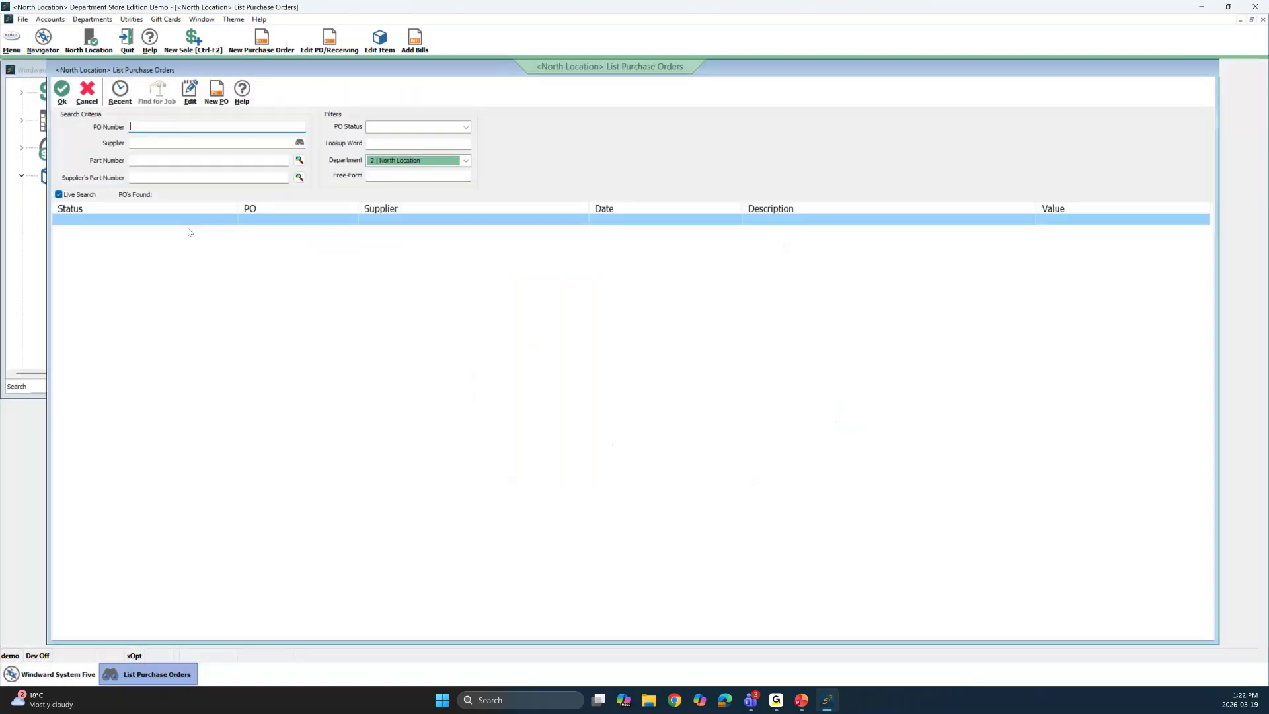
pyautogui.click(113, 102)
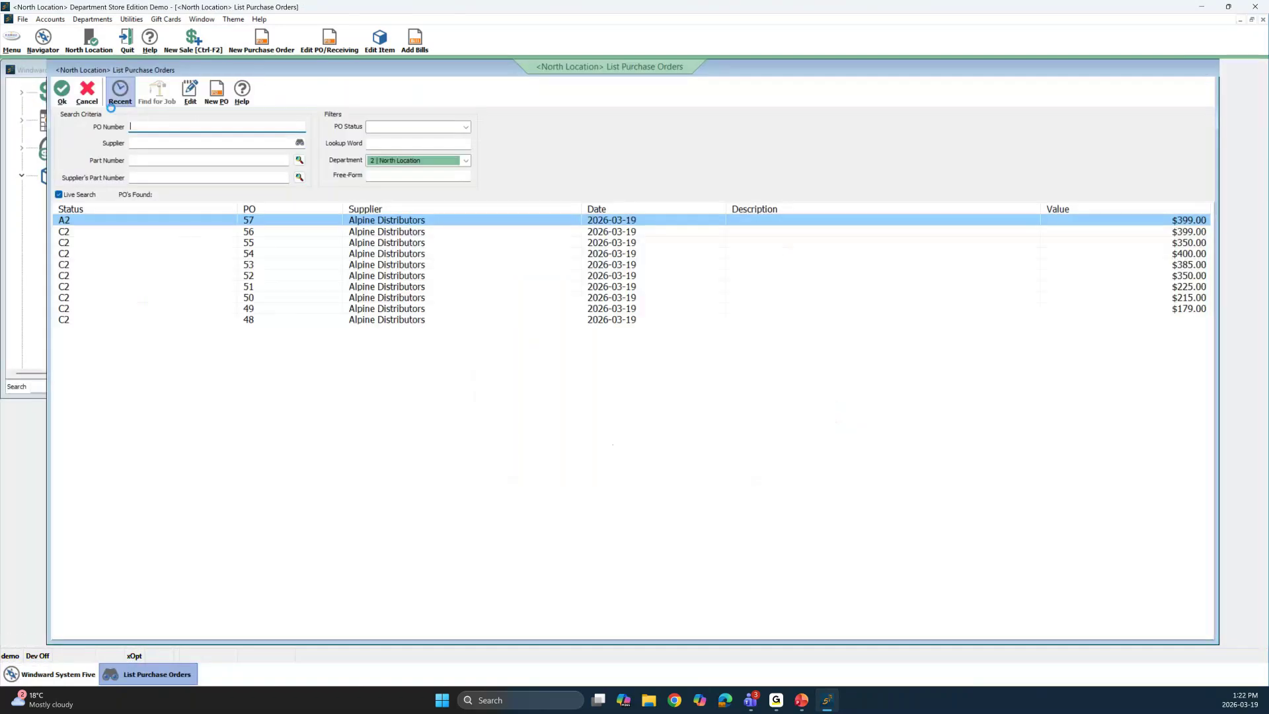
pyautogui.click(93, 222)
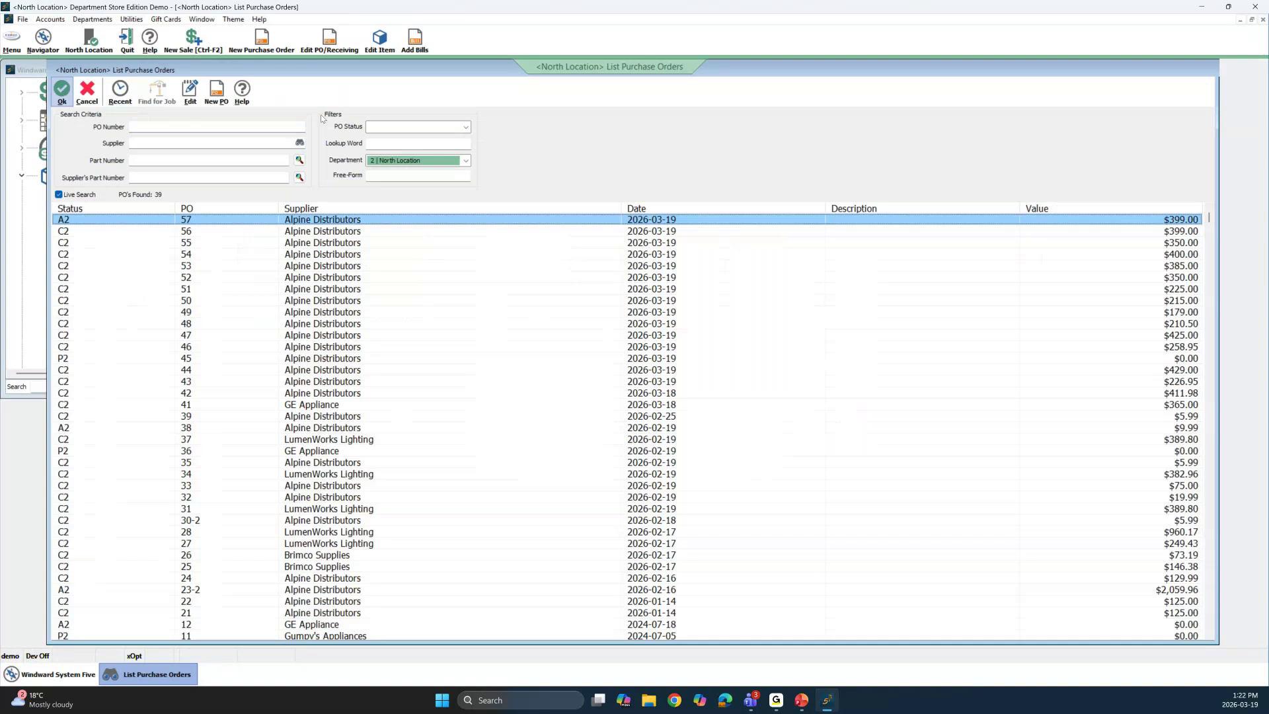
pyautogui.press('Return')
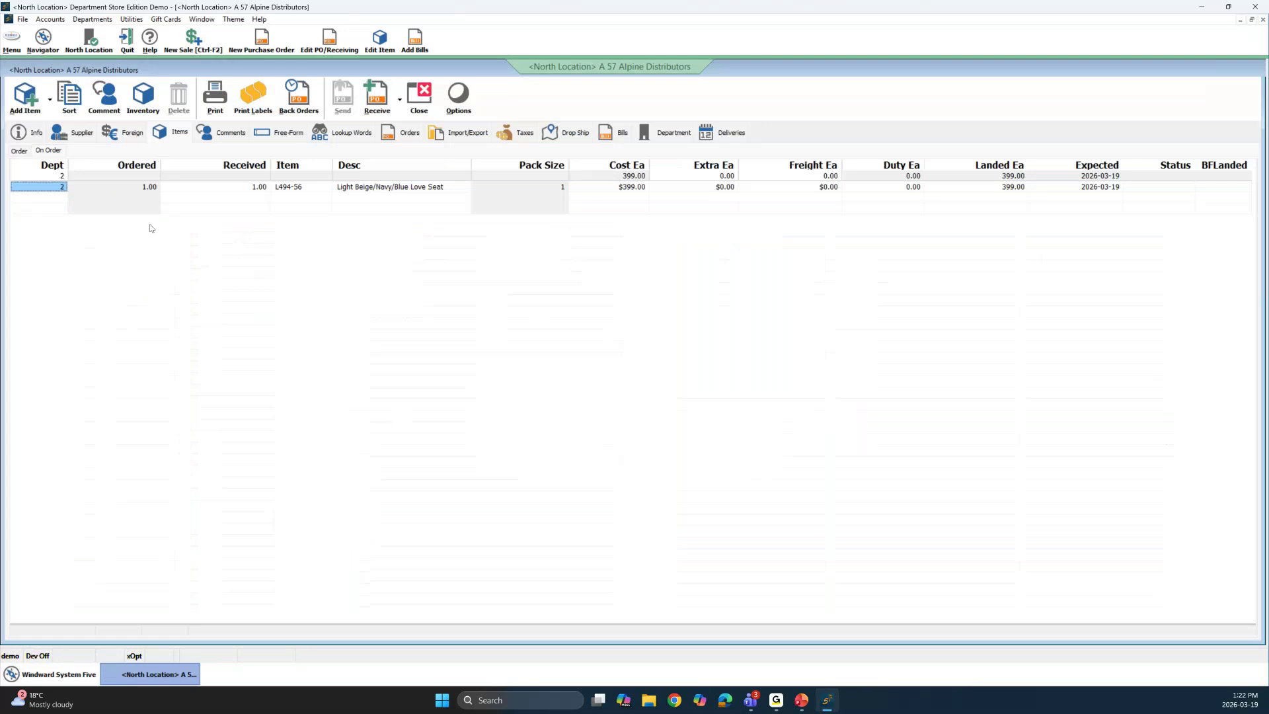
pyautogui.click(379, 96)
pyautogui.click(675, 398)
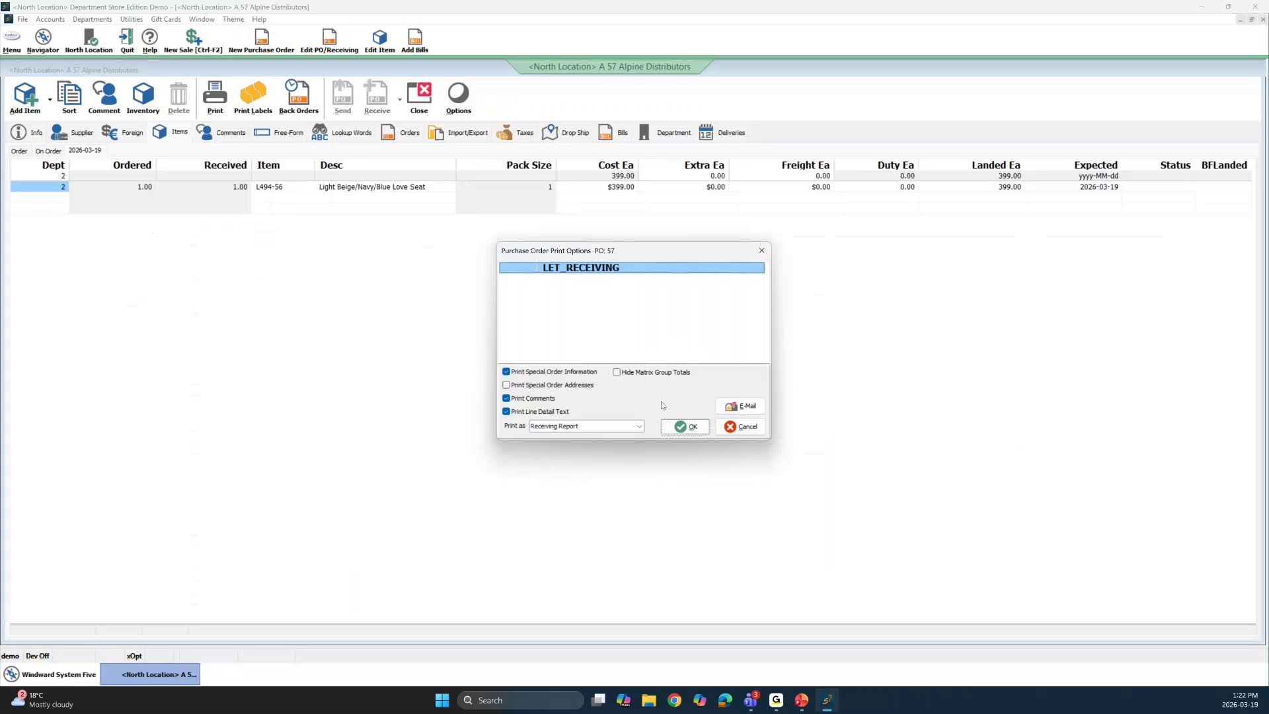
pyautogui.press('Return')
# - Start a new accounts payable bill for Alpine Distributors and select the received $399.00 love seat order on it
pyautogui.doubleClick(65, 162)
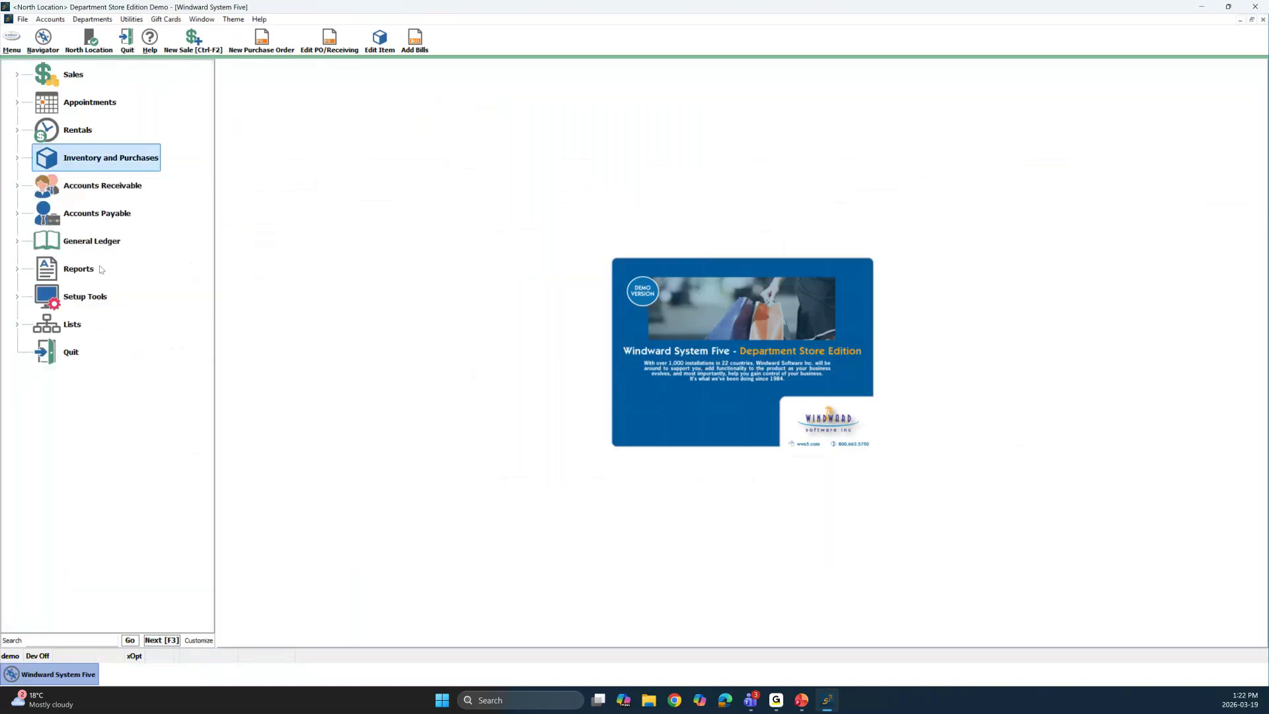
pyautogui.doubleClick(74, 216)
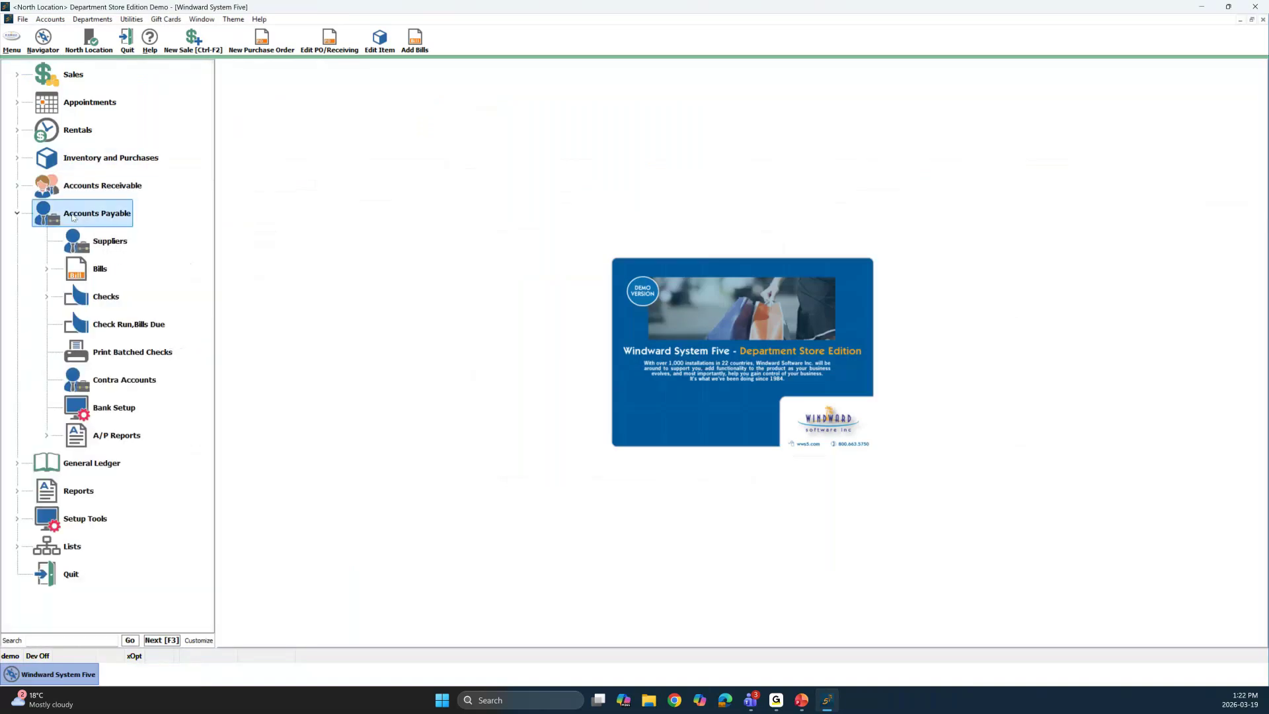
pyautogui.doubleClick(99, 268)
pyautogui.doubleClick(133, 298)
pyautogui.click(122, 91)
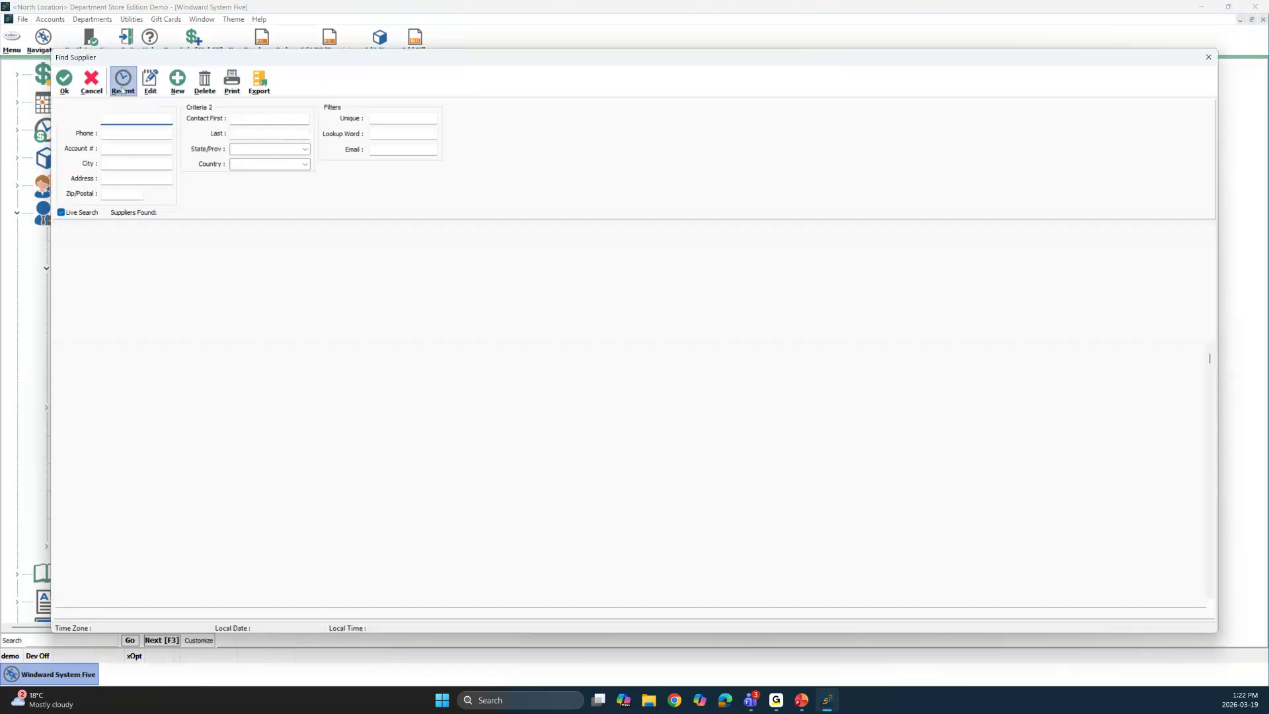
pyautogui.click(64, 82)
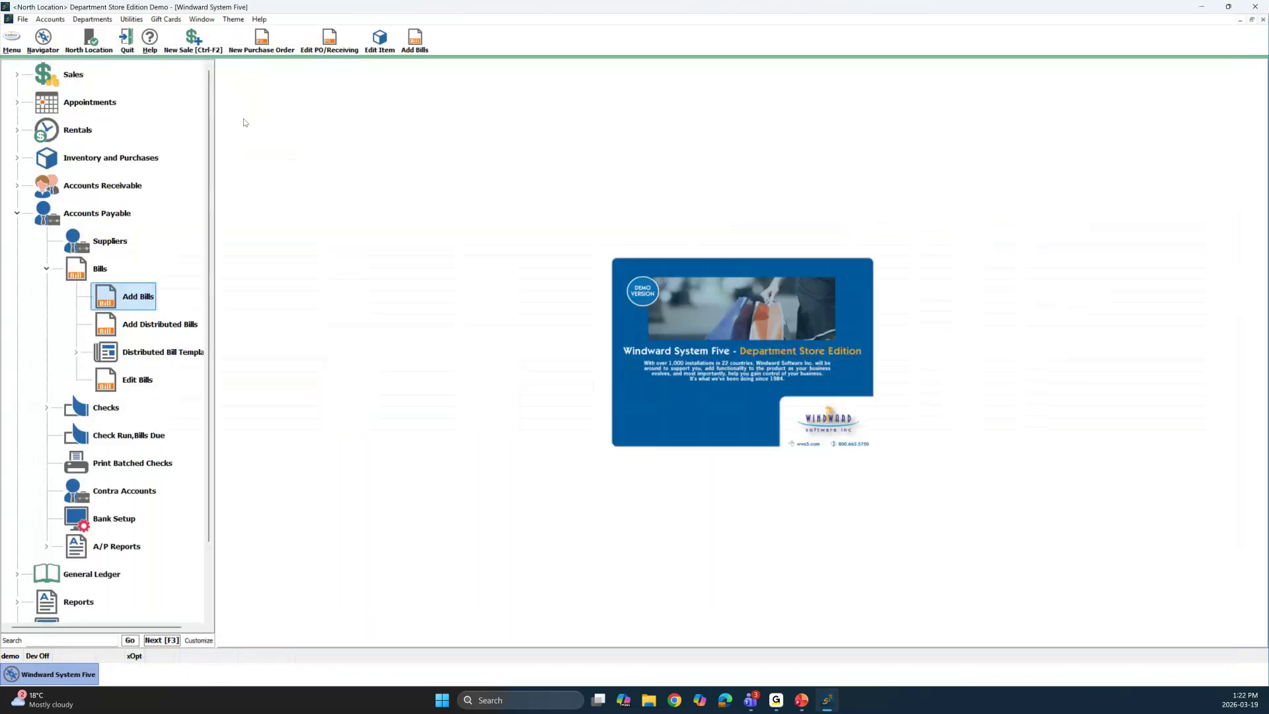
pyautogui.click(310, 156)
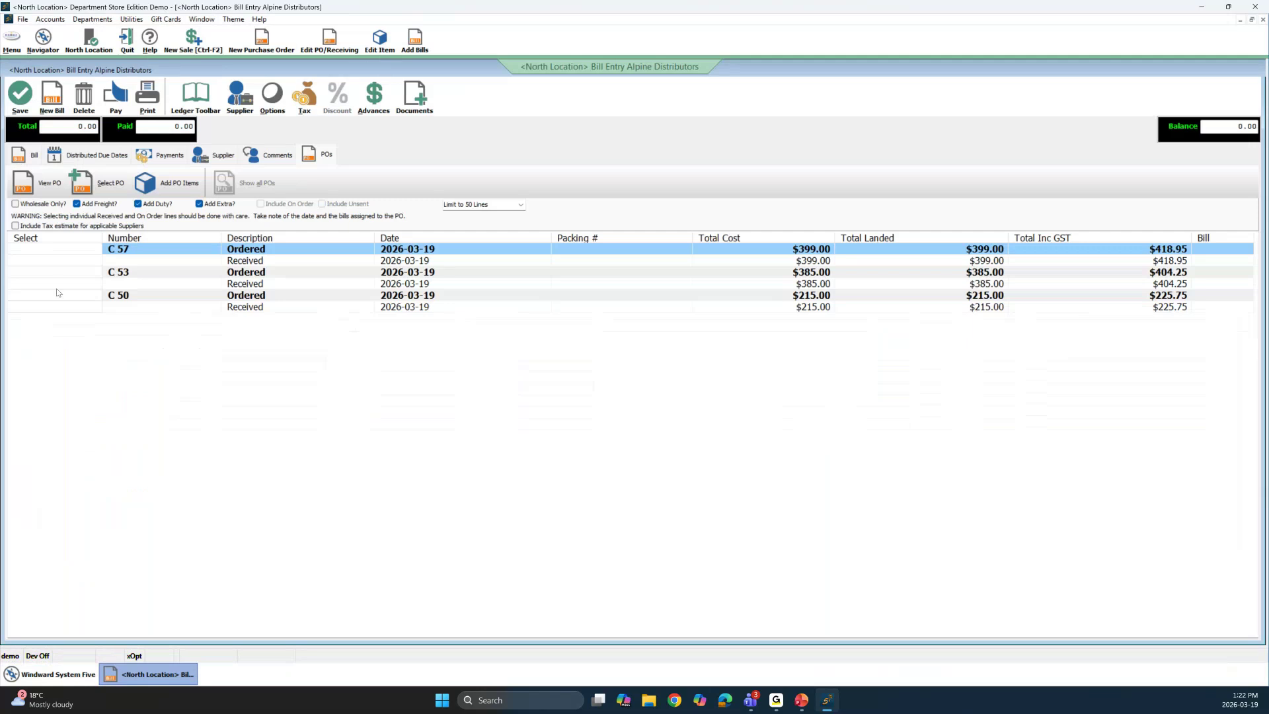
pyautogui.click(55, 261)
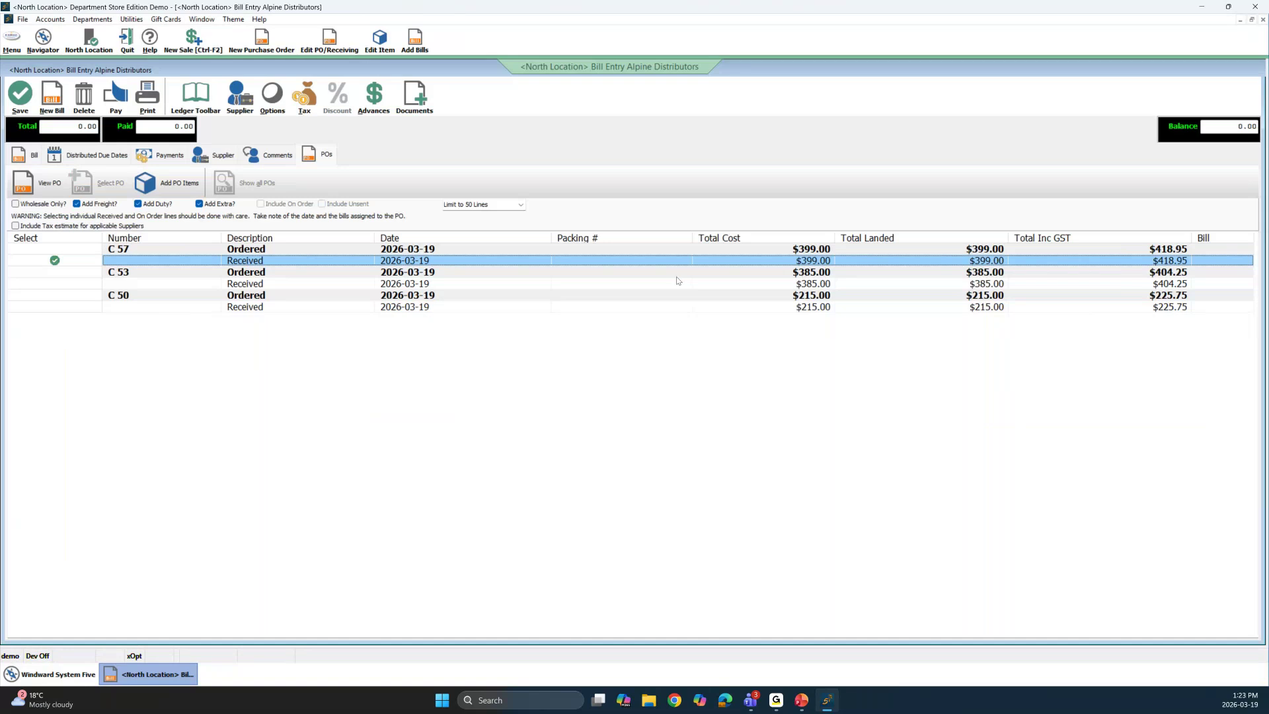
# - Try to edit the completed $399.00 love seat purchase order while the bill stays open, and close the order
pyautogui.click(37, 40)
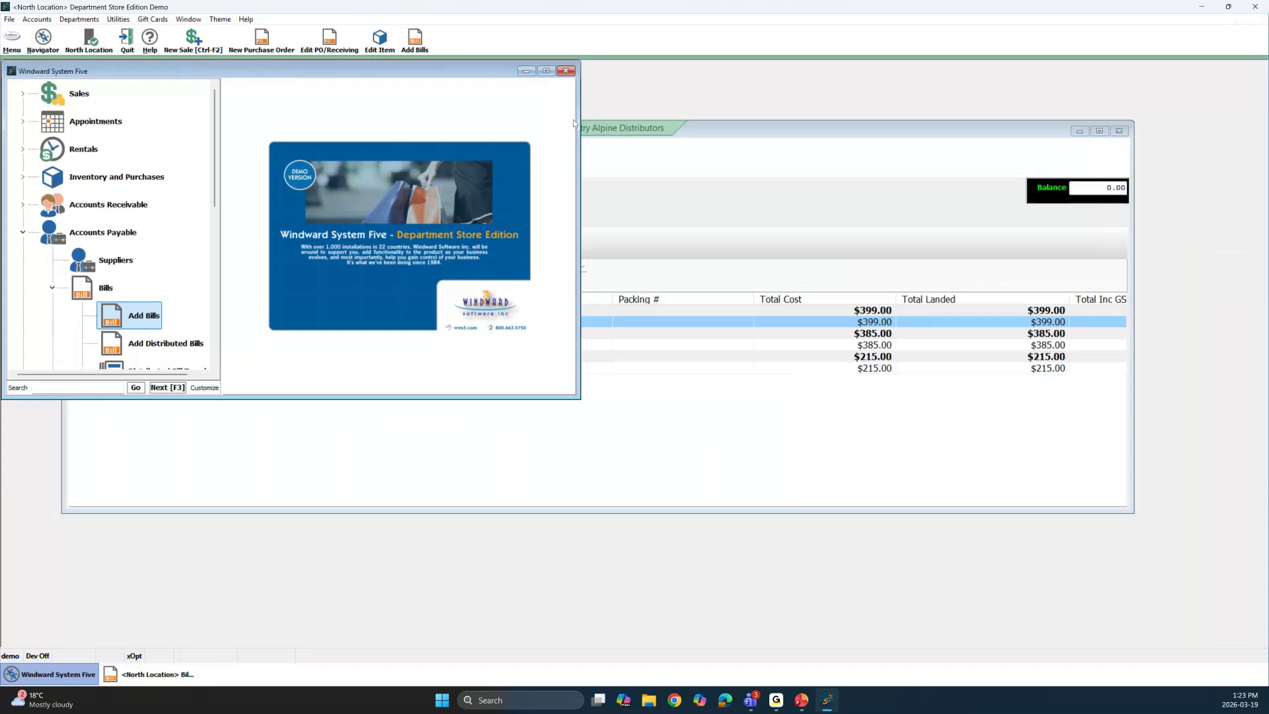
pyautogui.click(548, 74)
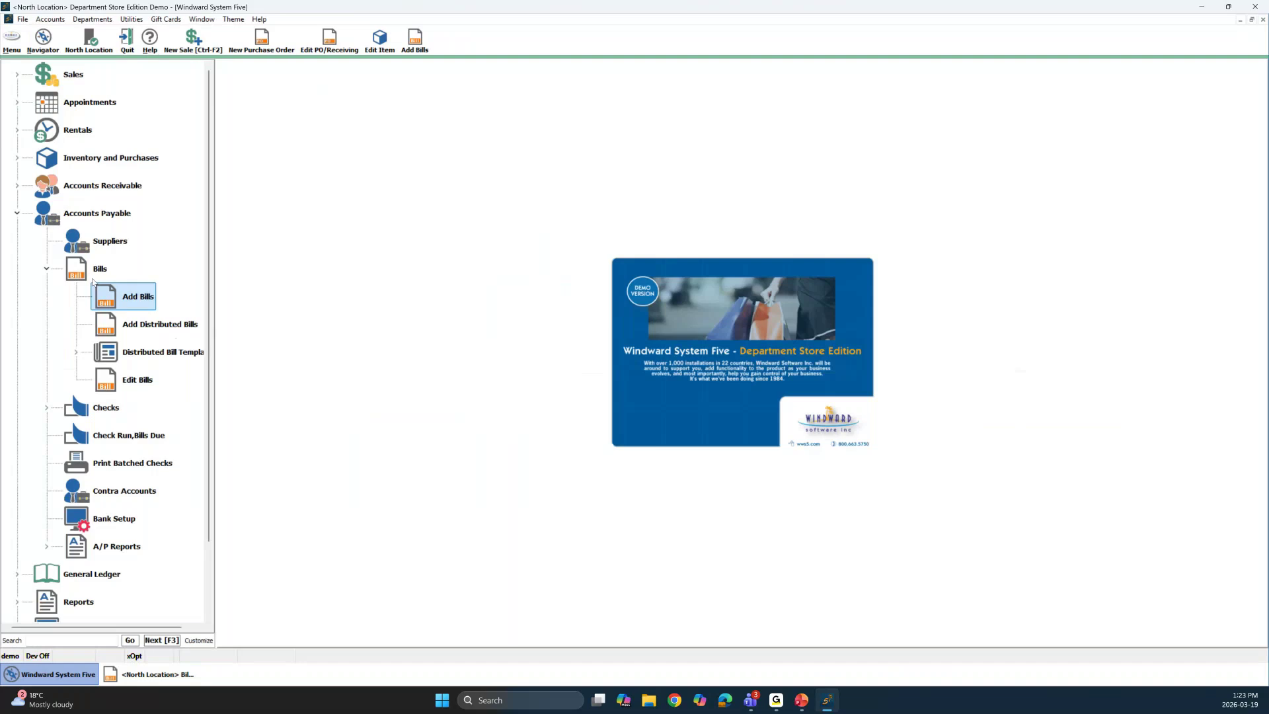
pyautogui.doubleClick(70, 215)
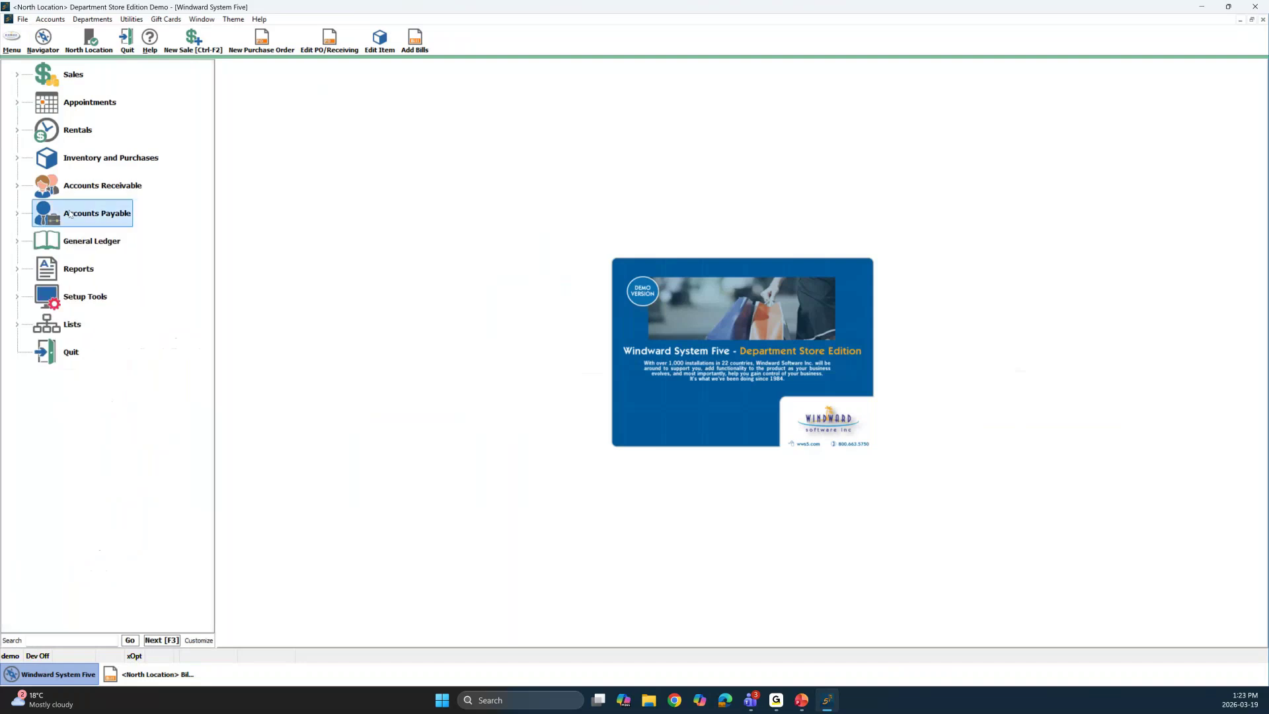
pyautogui.doubleClick(79, 159)
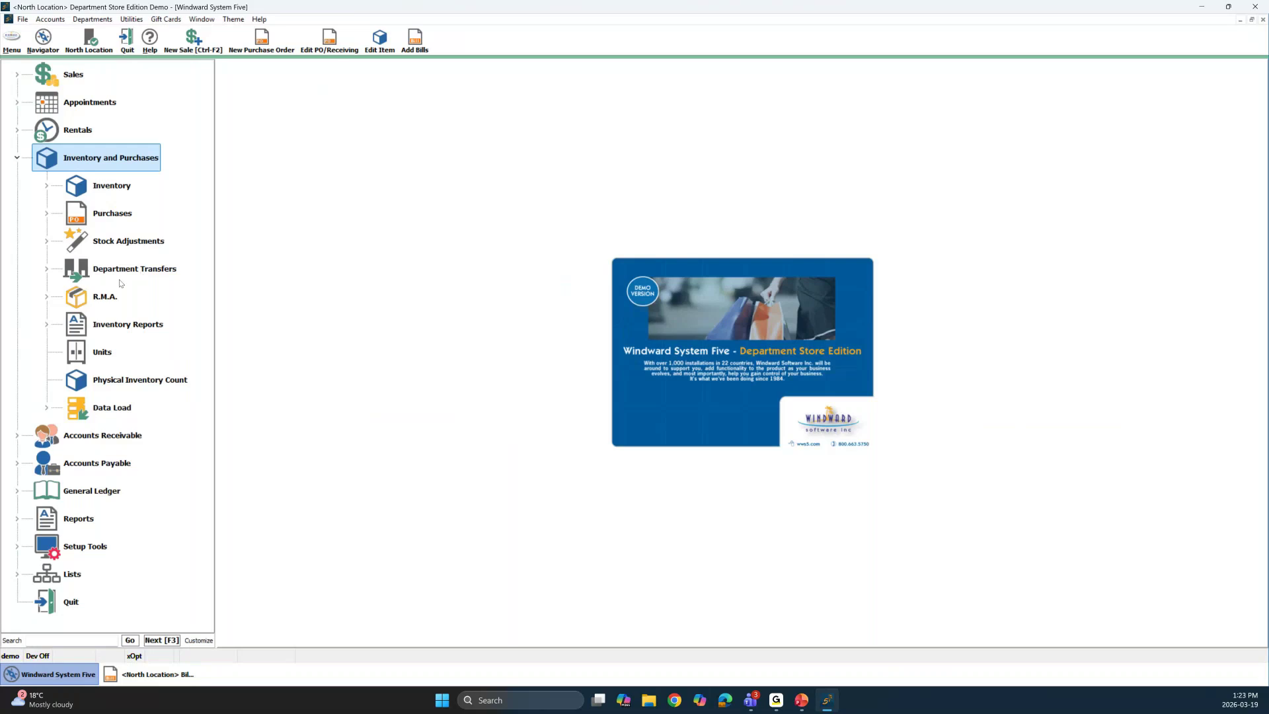
pyautogui.doubleClick(108, 214)
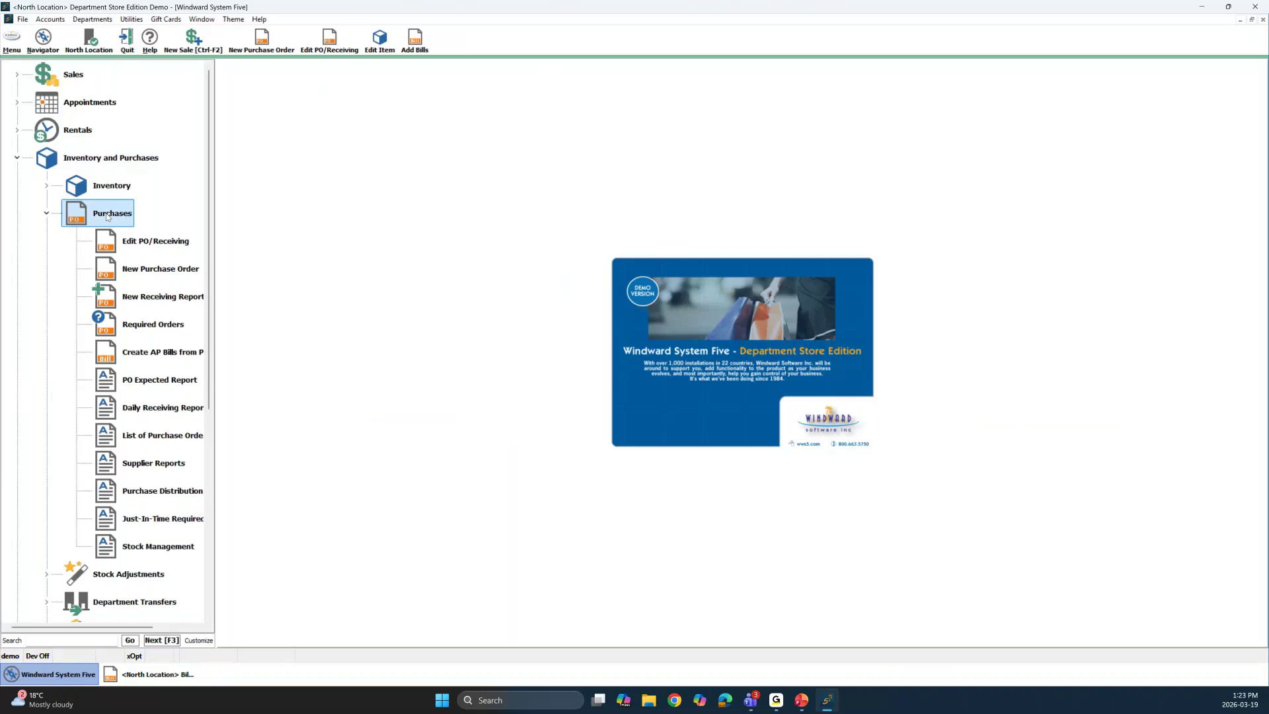
pyautogui.doubleClick(152, 244)
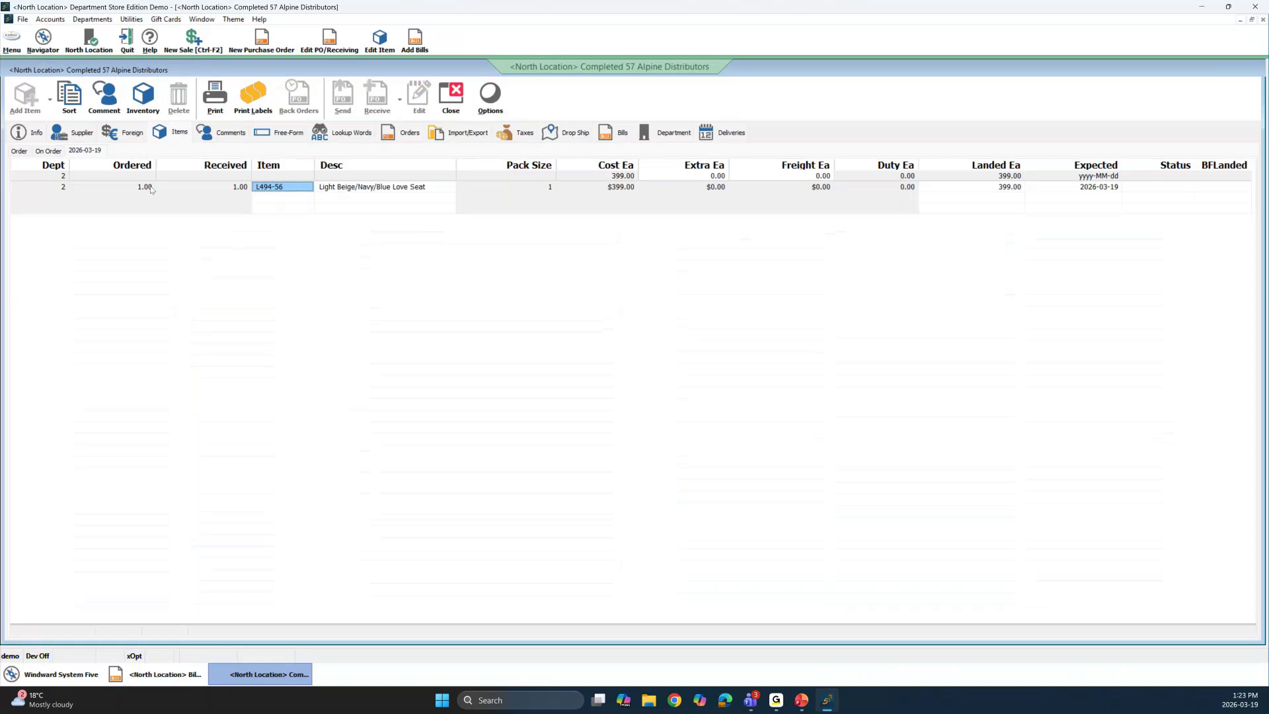
pyautogui.click(436, 111)
# - Turn on Supervisor Override and check the open Alpine Distributors bill
pyautogui.rightClick(239, 654)
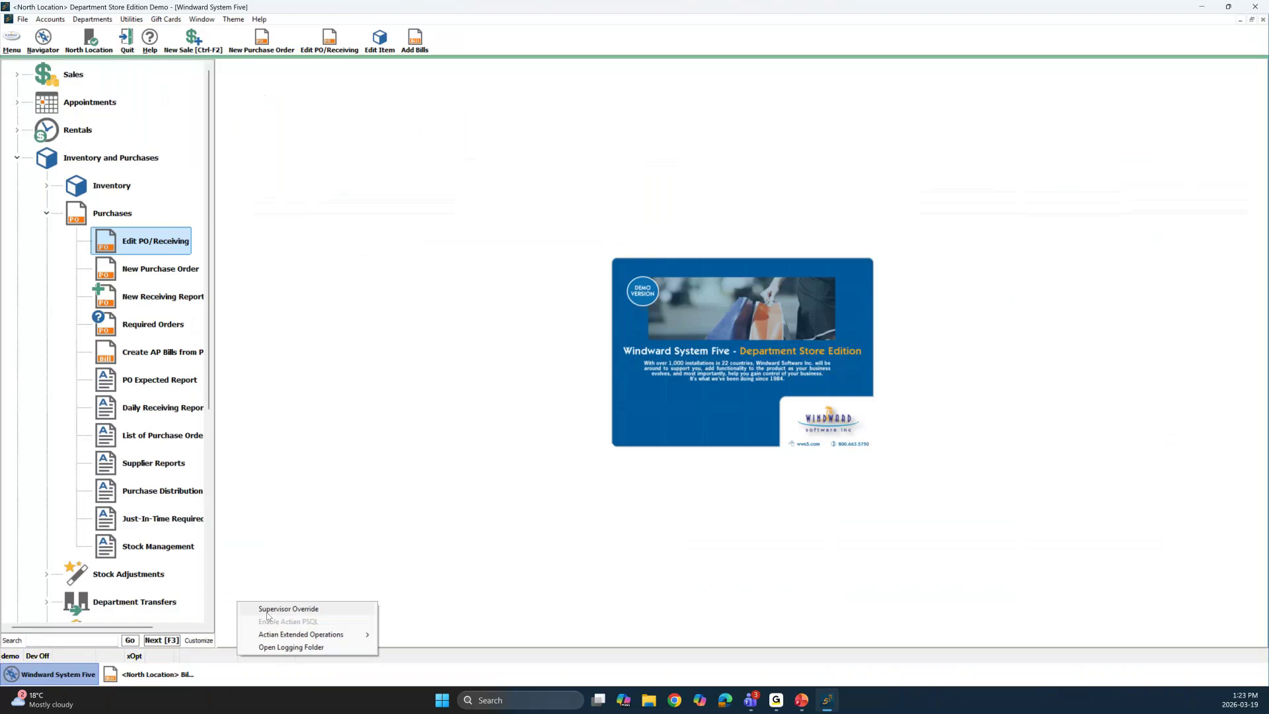
pyautogui.click(268, 609)
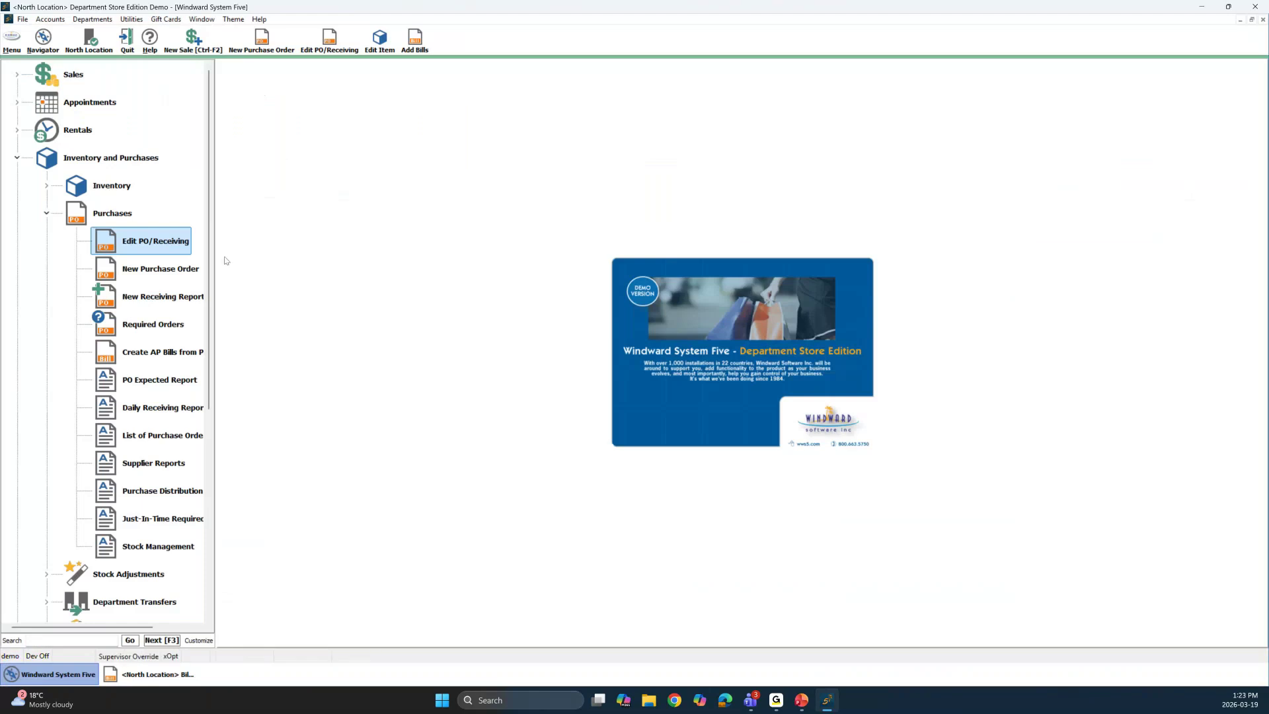
pyautogui.click(141, 680)
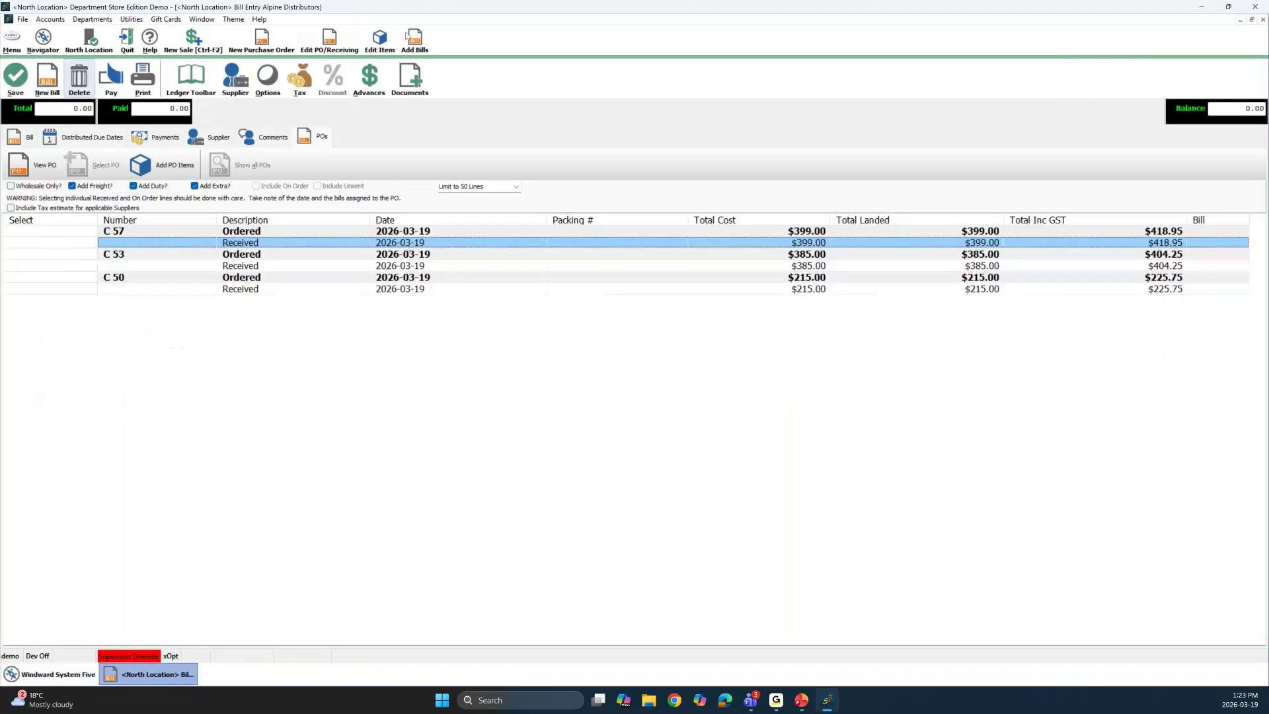
pyautogui.click(54, 677)
# - Reopen the completed $399.00 Alpine Distributors purchase order and put it into edit mode
pyautogui.click(155, 244)
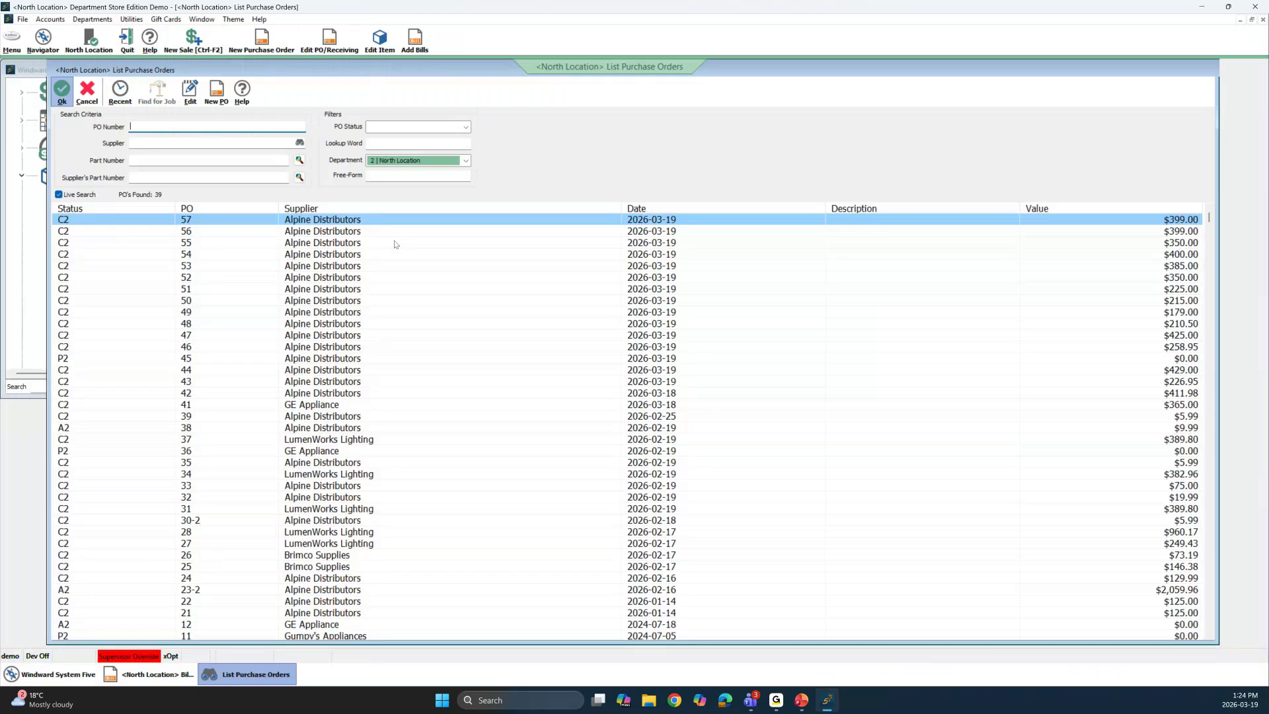
pyautogui.press('Return')
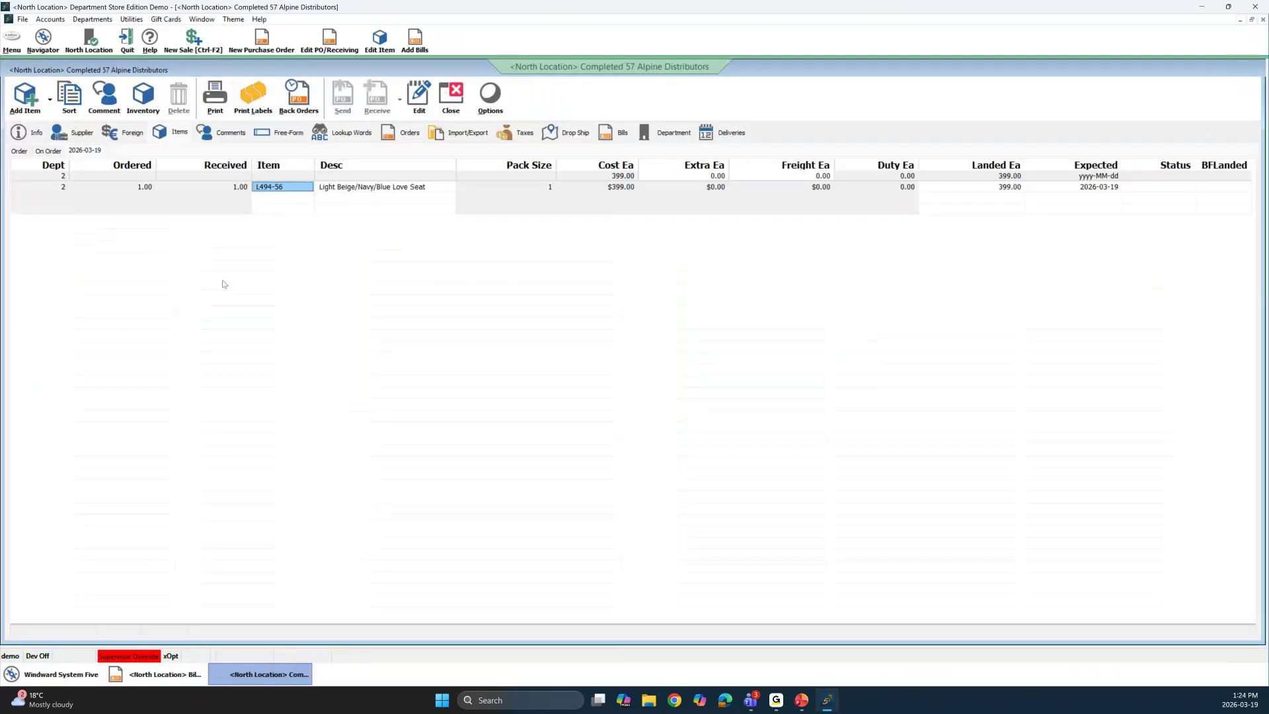
pyautogui.click(419, 117)
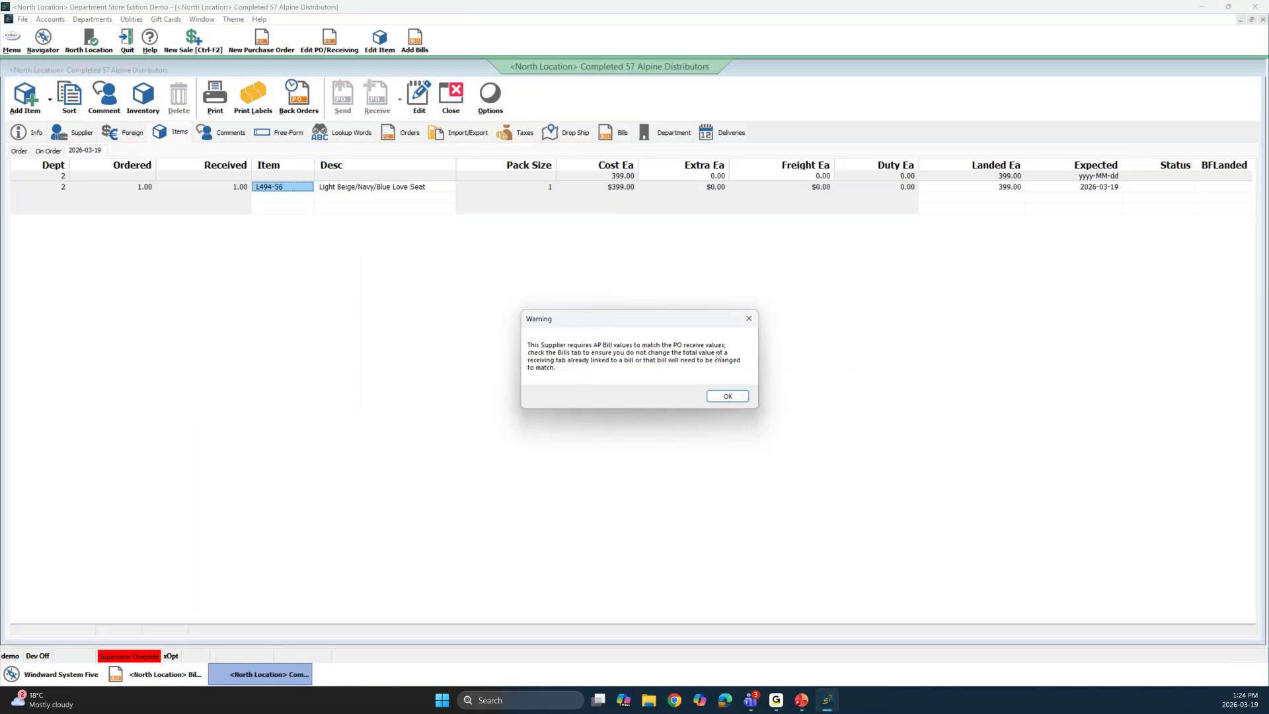
pyautogui.click(724, 397)
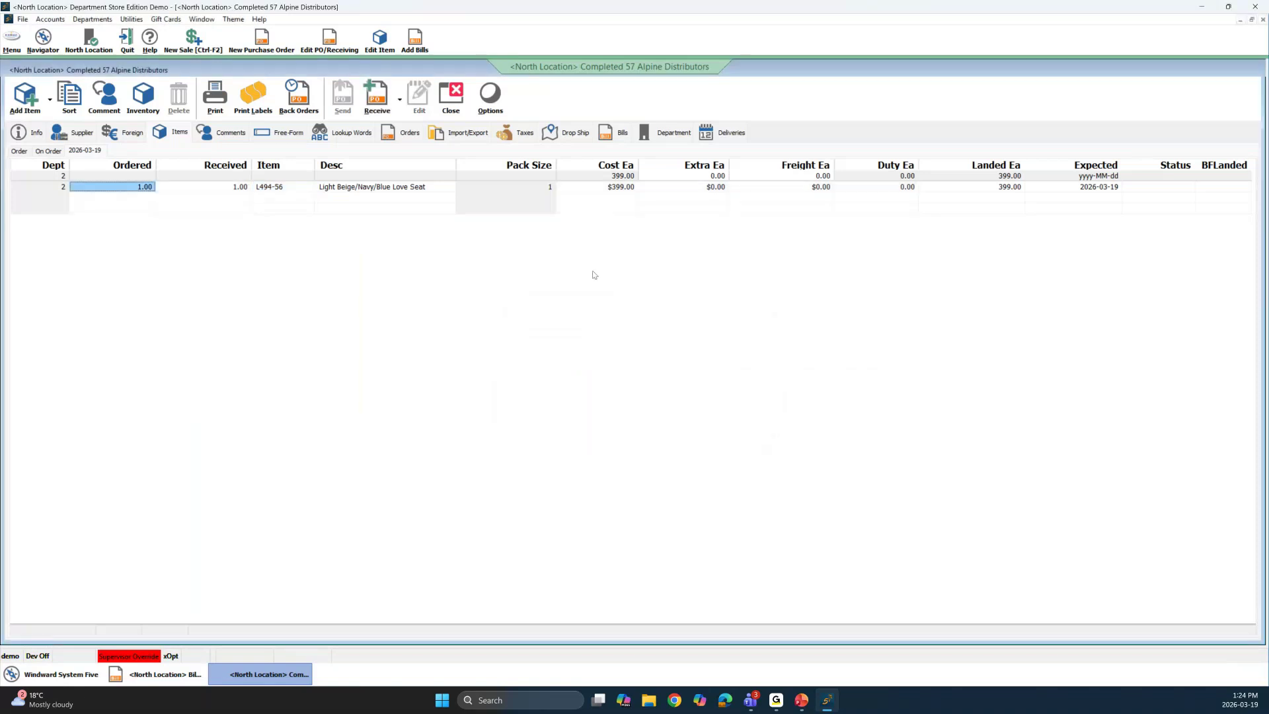
# - Set the L494-56 love seat's cost each to $415.00 and receive the order again without printing the receiving report
pyautogui.click(615, 187)
pyautogui.write('4')
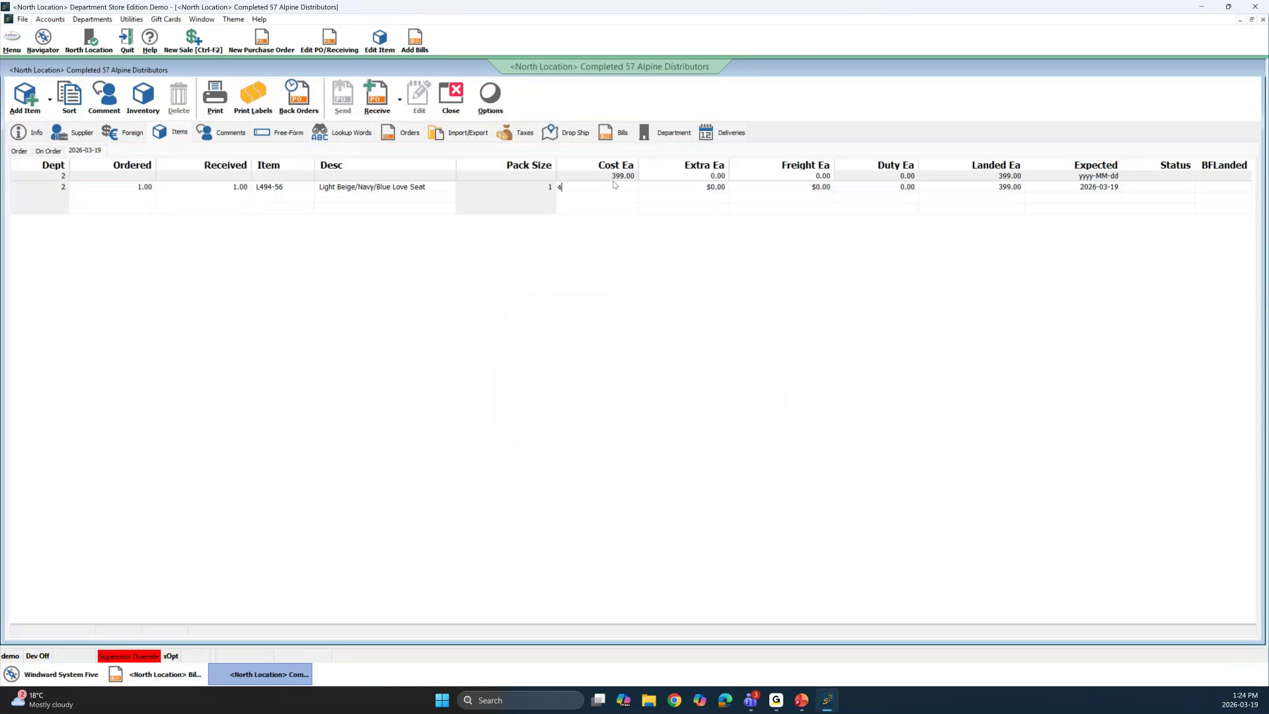
pyautogui.write('15')
pyautogui.press('Return')
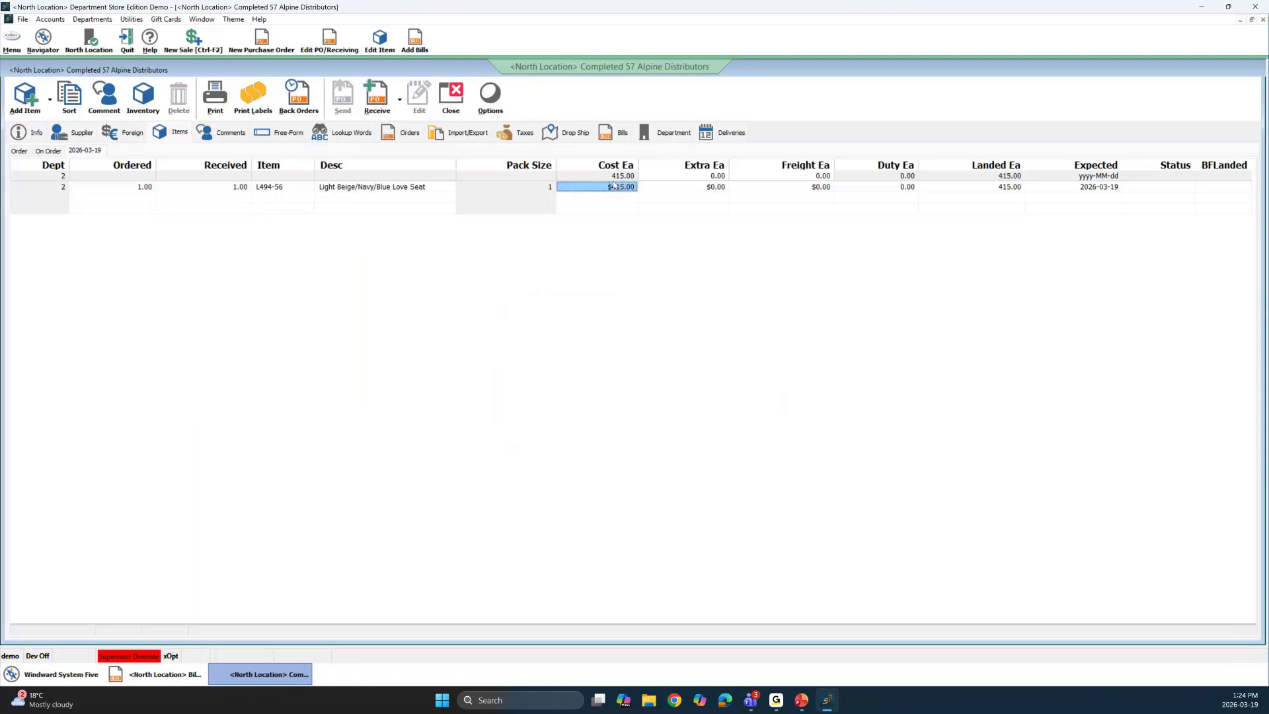
pyautogui.click(376, 98)
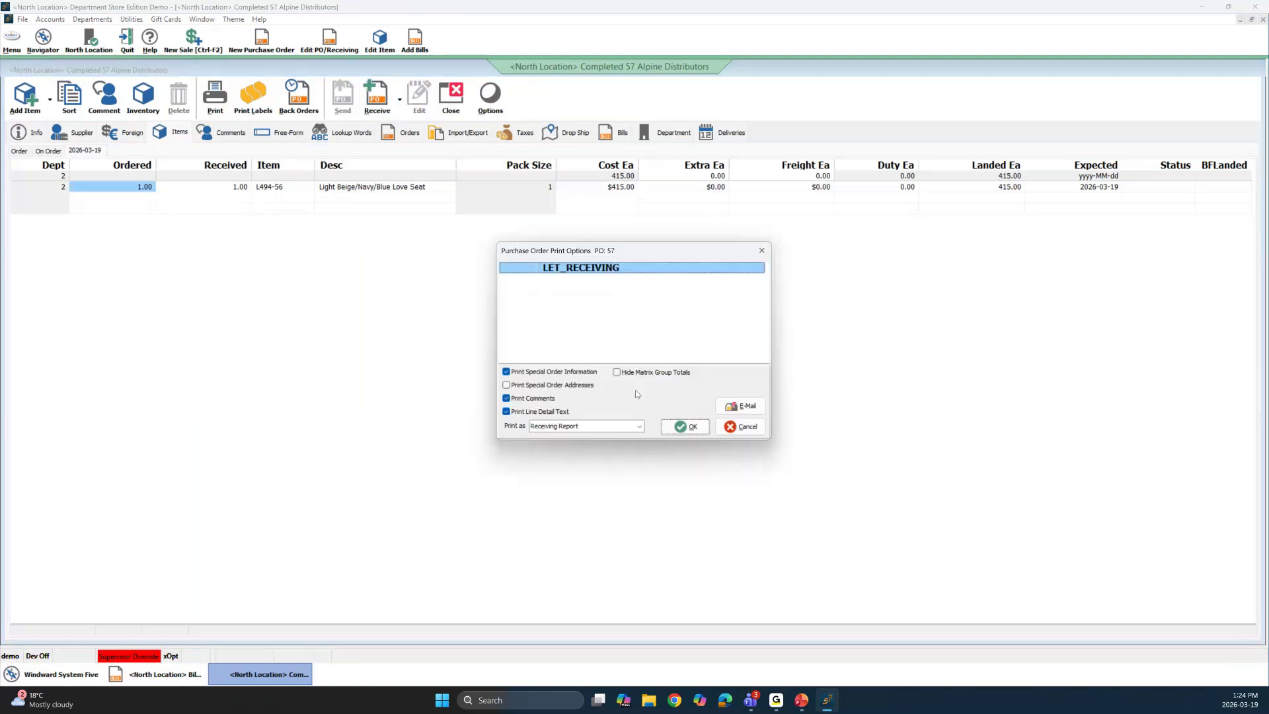
pyautogui.click(731, 428)
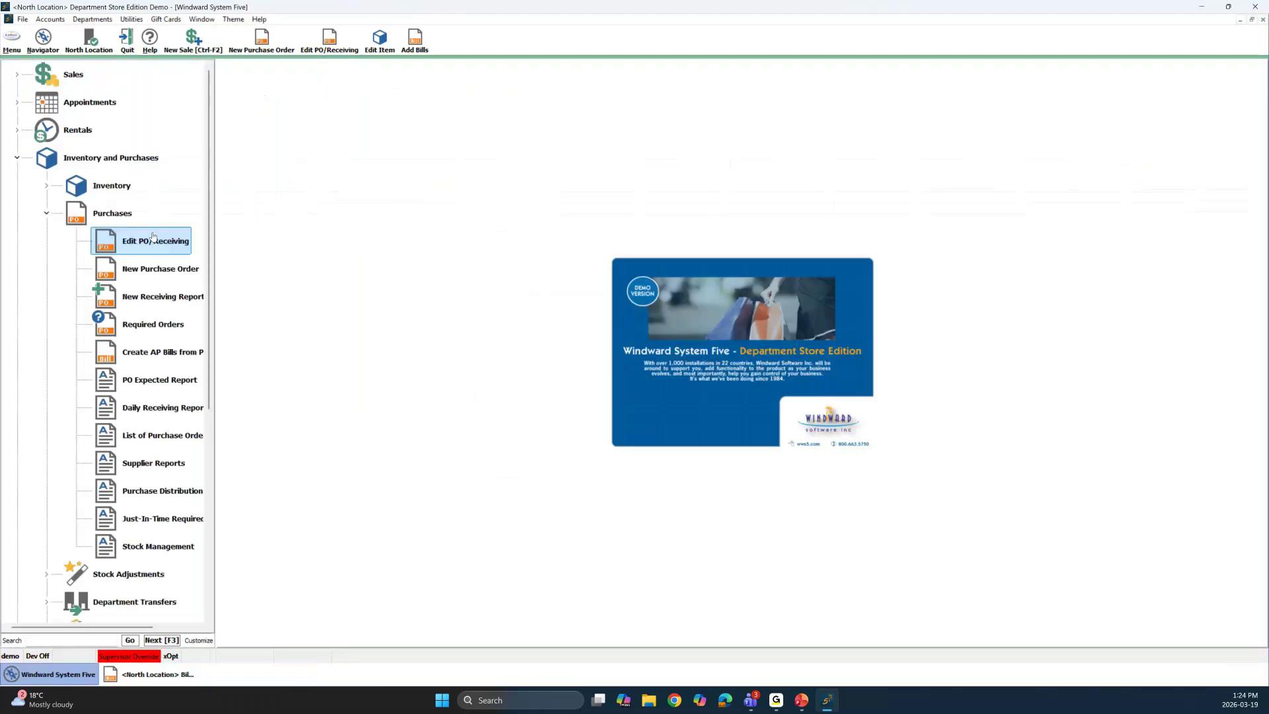
# - Refresh the open bill's purchase orders, add all items of the received $415.00 order to the bill and add the total tax
pyautogui.click(129, 681)
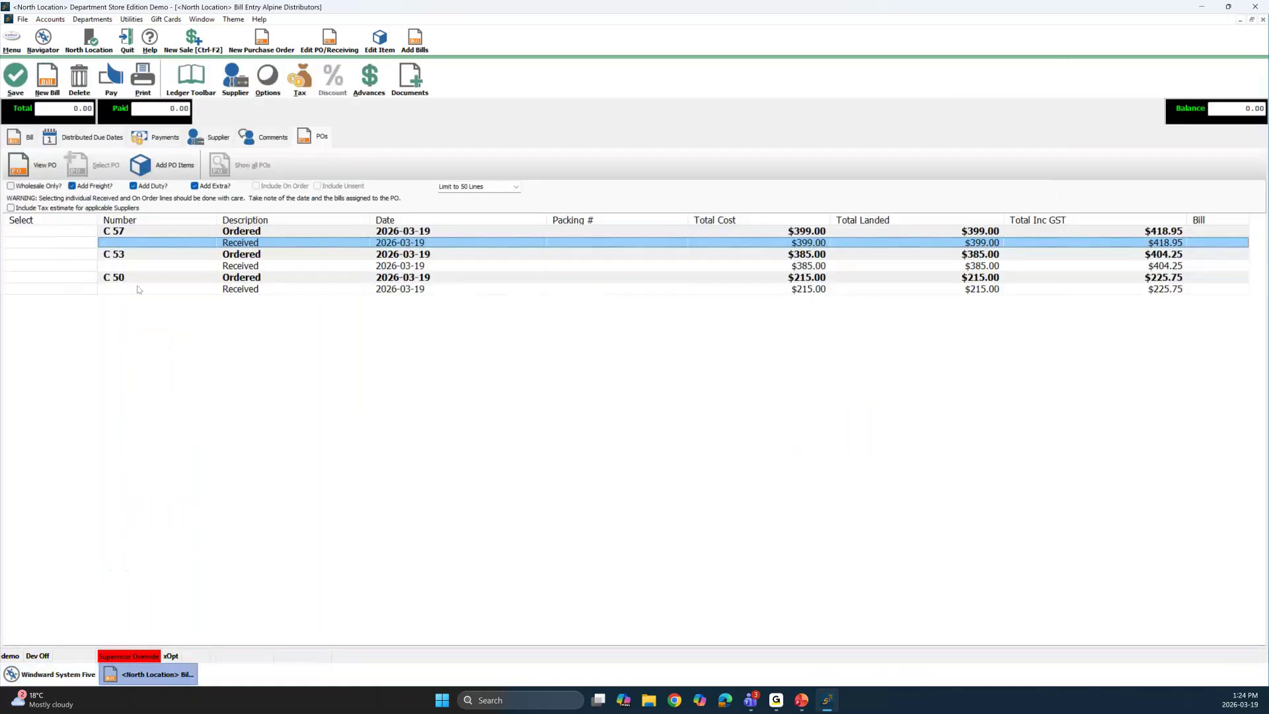
pyautogui.click(28, 167)
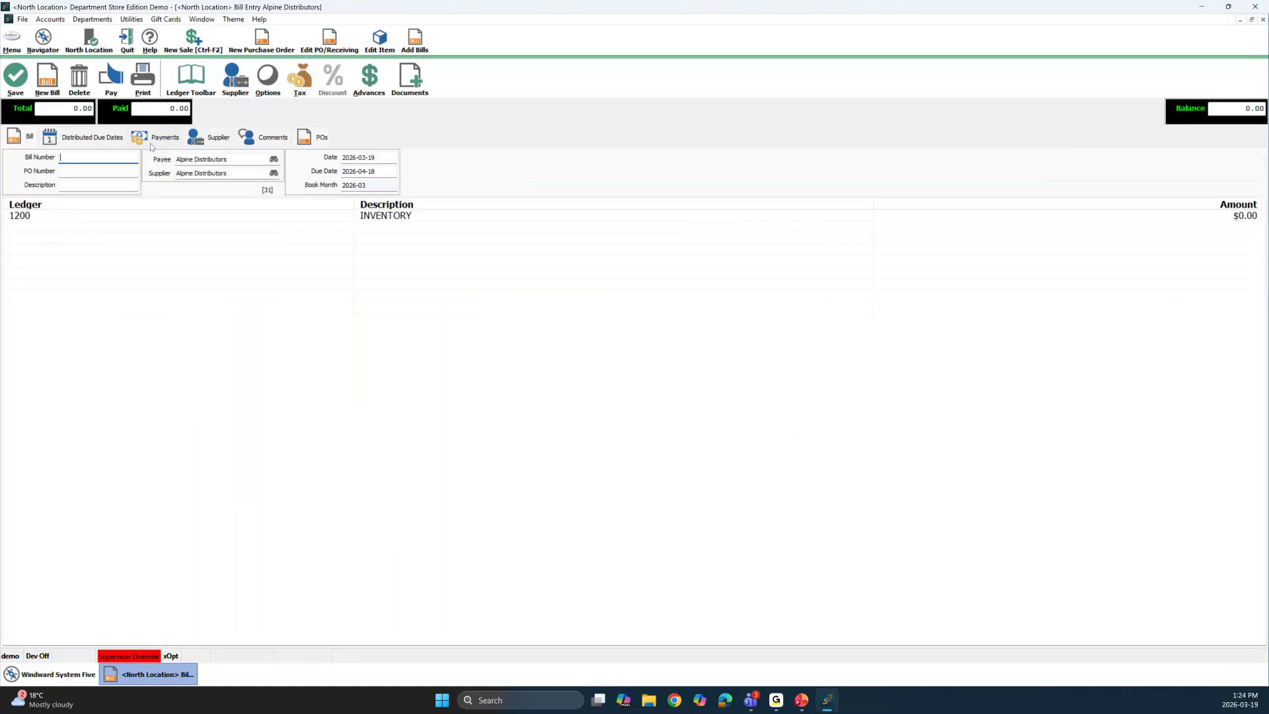
pyautogui.click(324, 138)
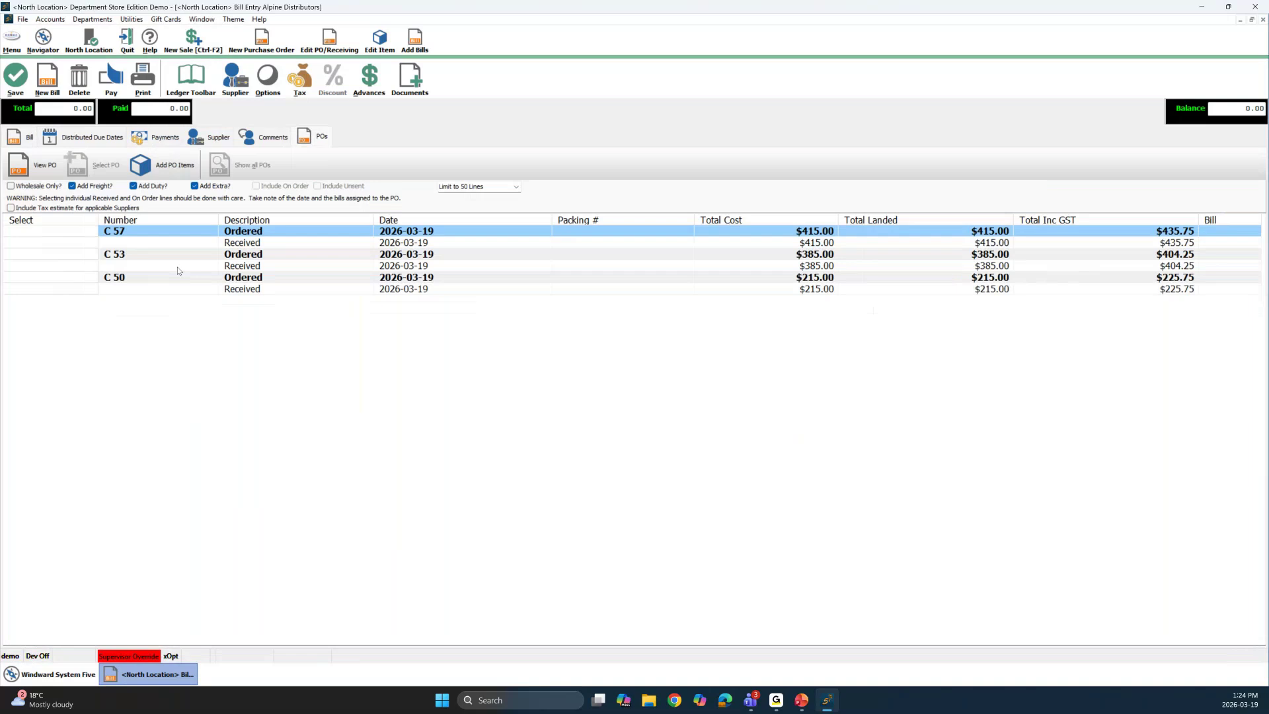
pyautogui.click(51, 242)
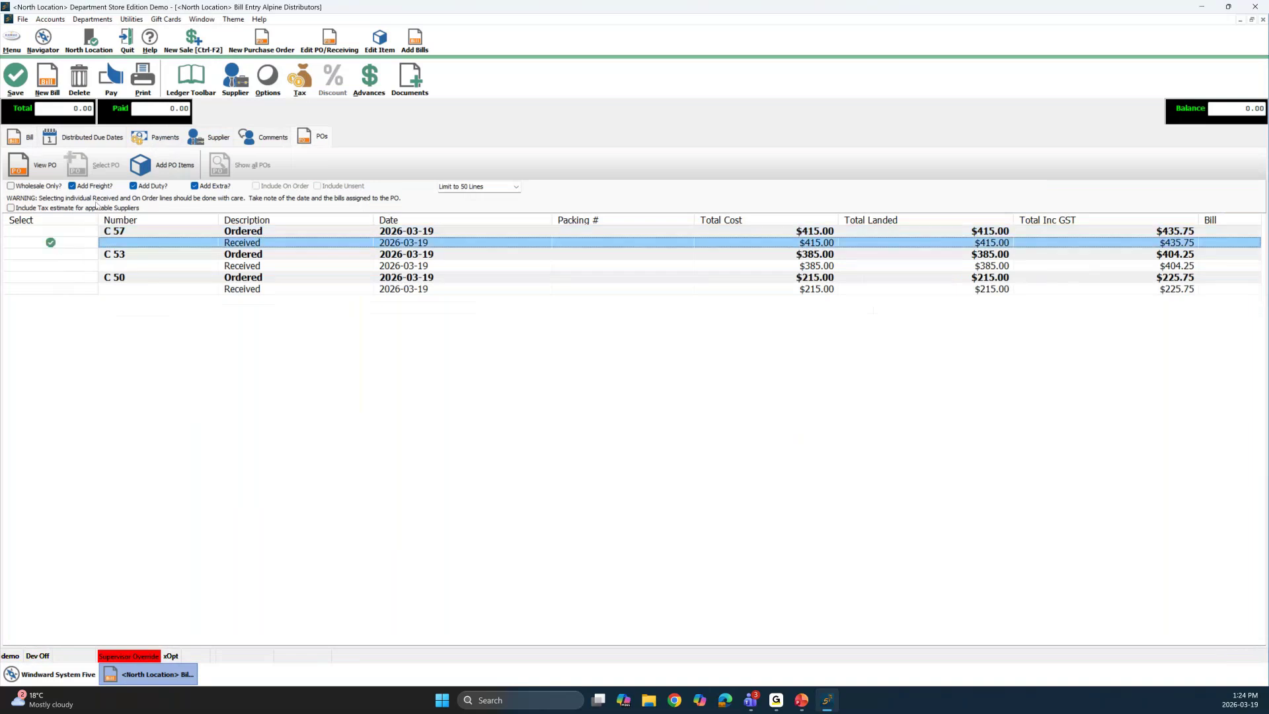
pyautogui.click(164, 176)
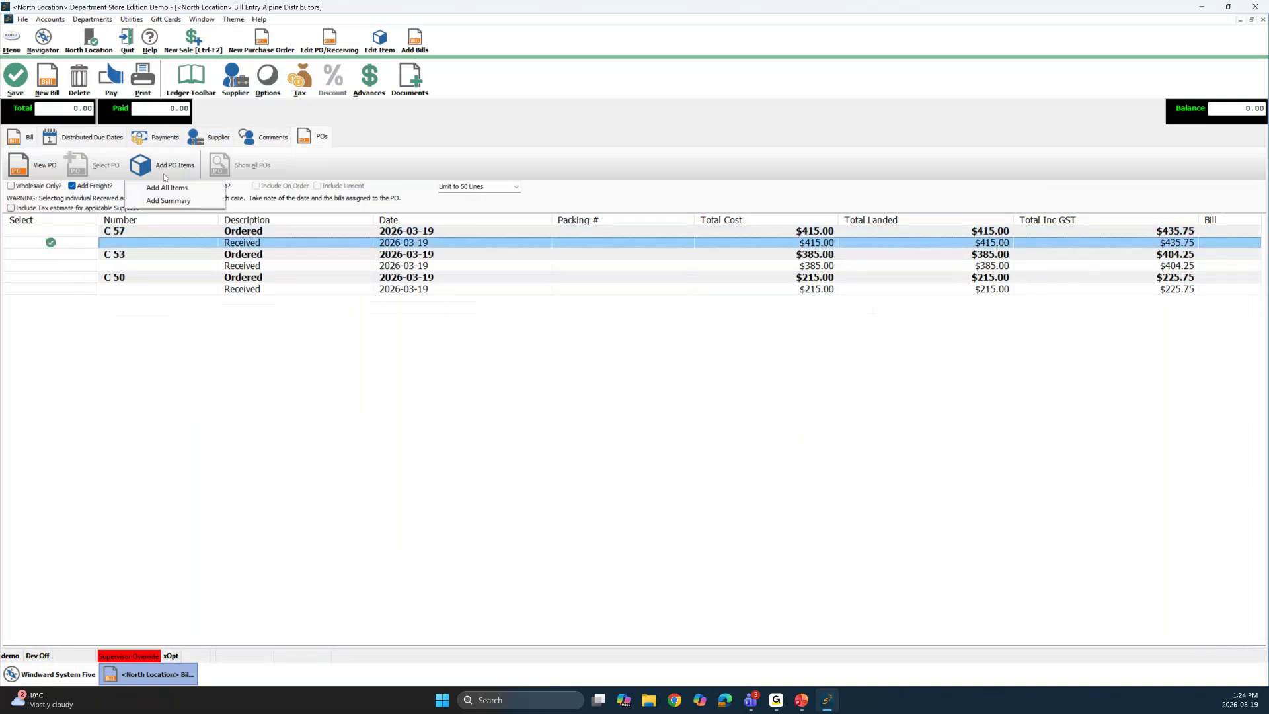
pyautogui.click(162, 188)
pyautogui.click(299, 78)
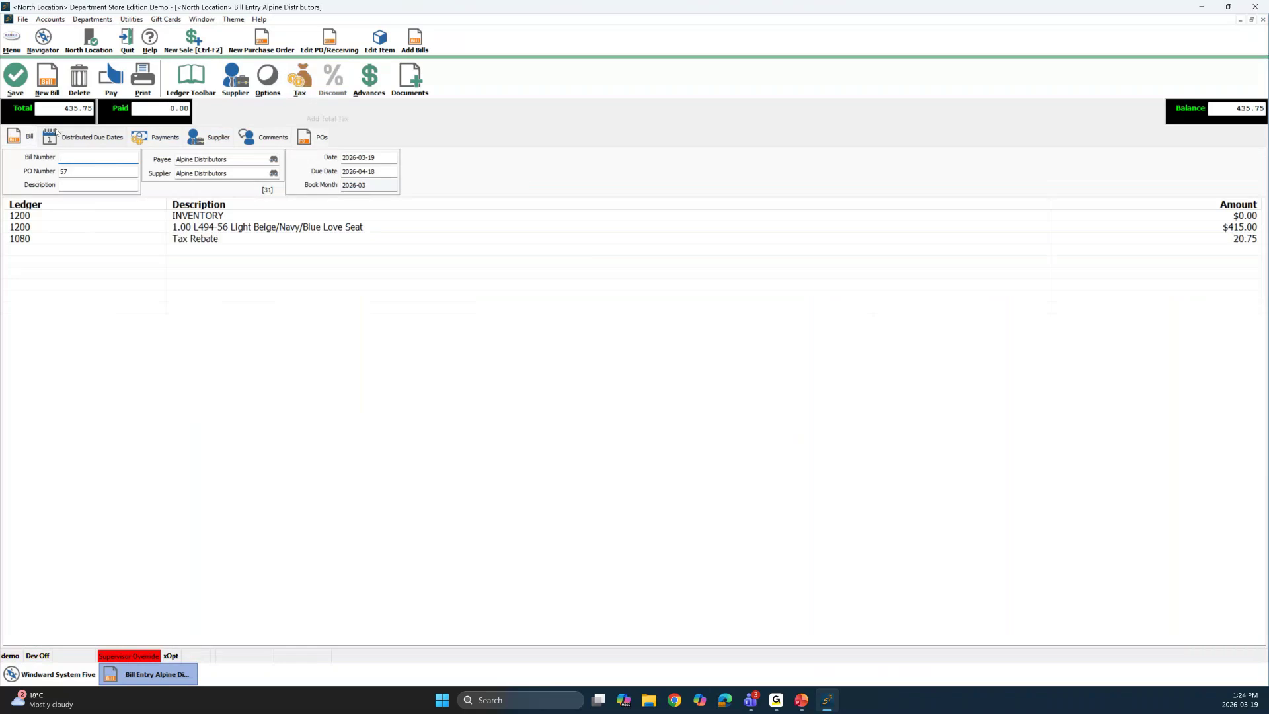
# - Enter the bill number and save the Alpine Distributors bill
pyautogui.click(15, 79)
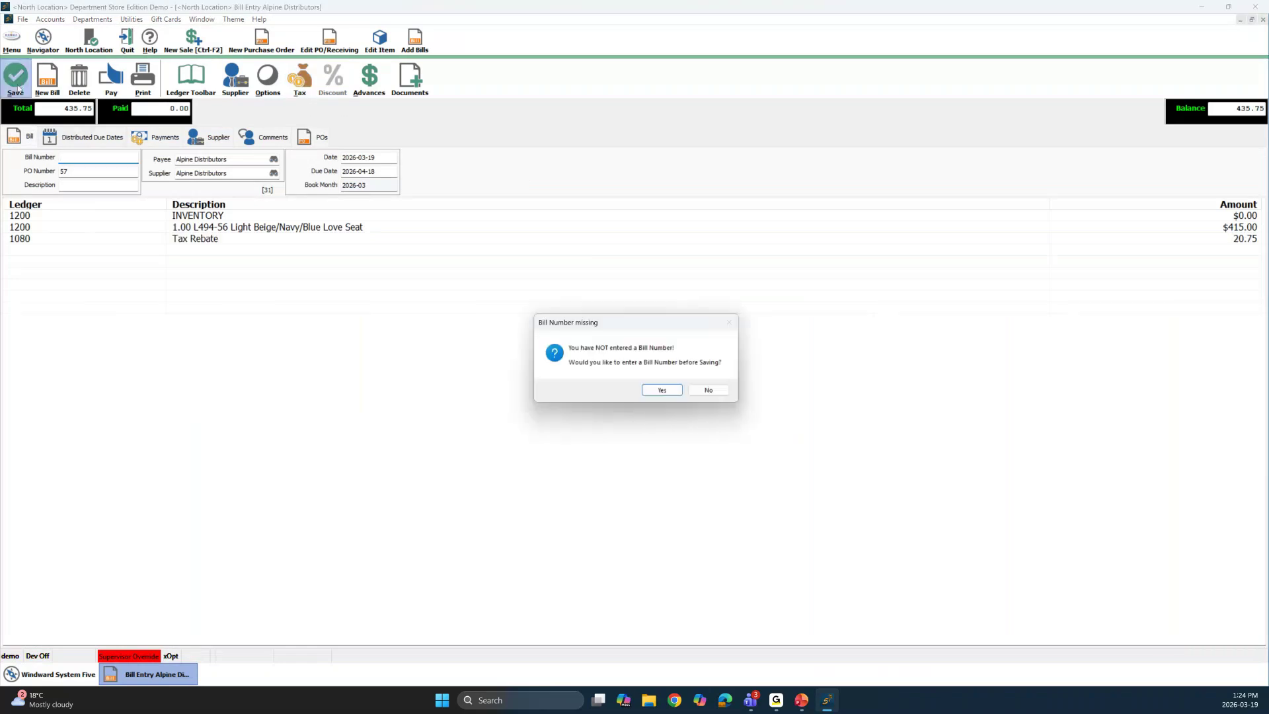
pyautogui.press('Return')
pyautogui.write('2343')
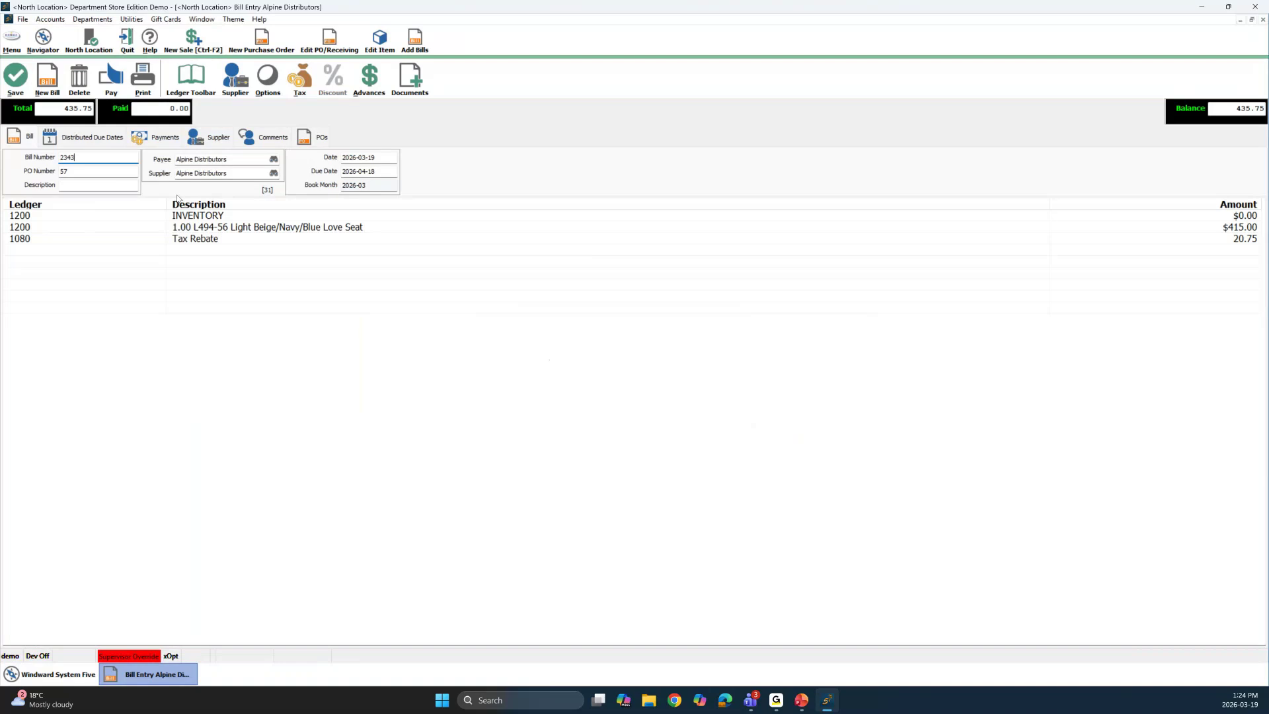
pyautogui.click(23, 83)
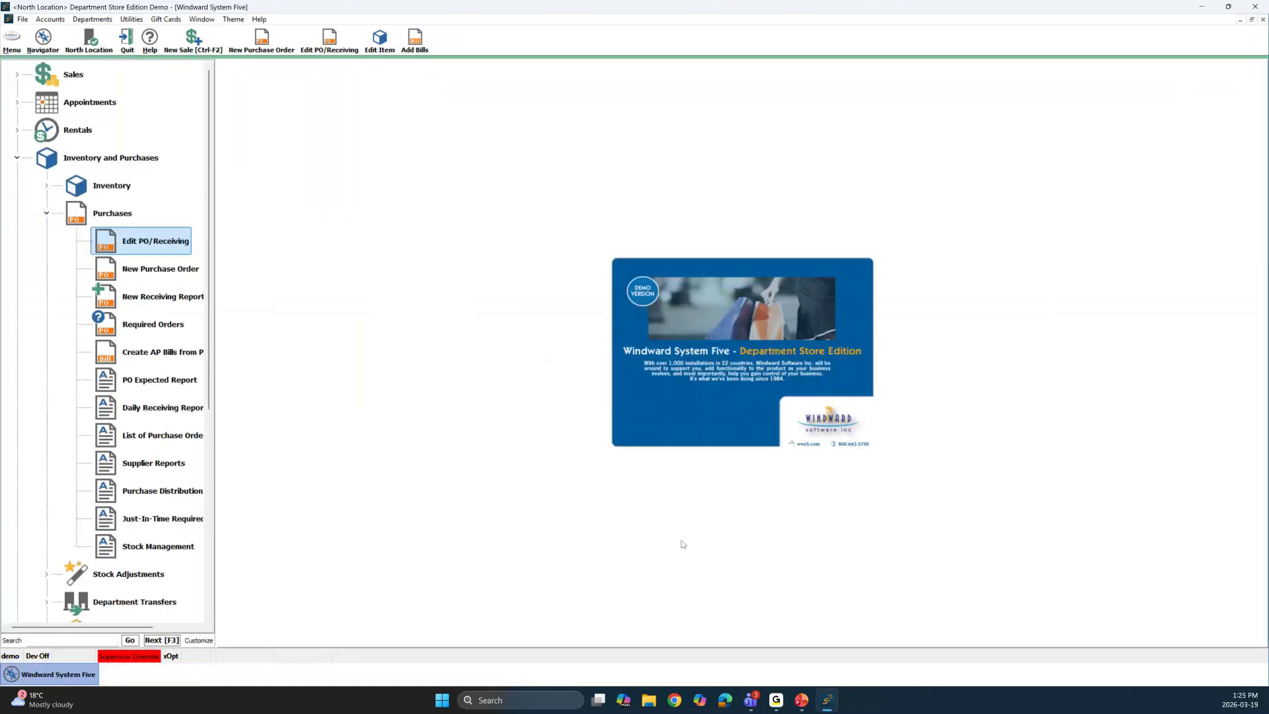